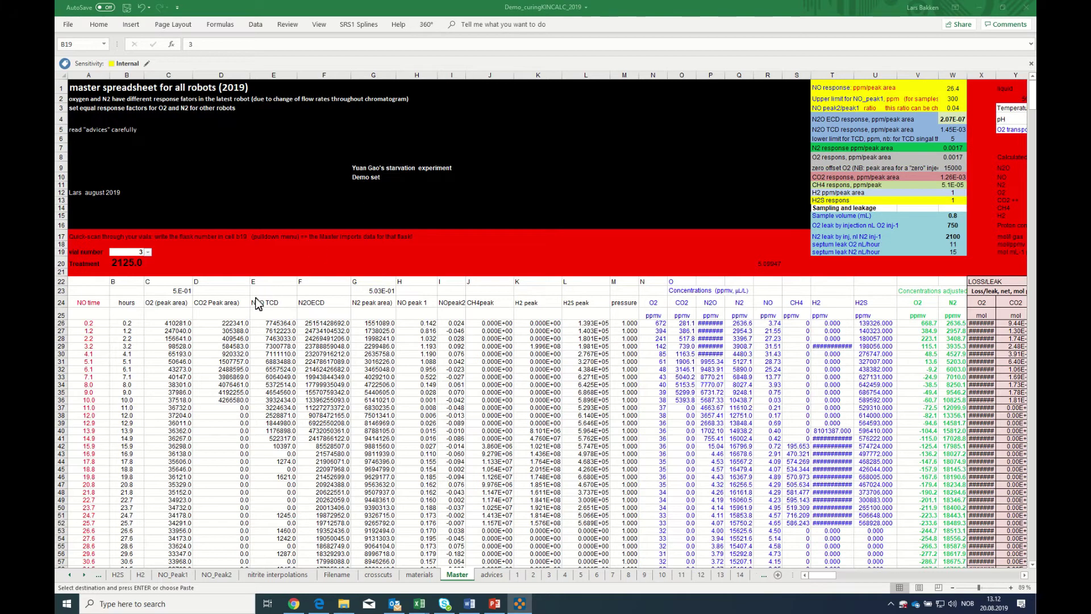
Review treatments 2125, H, L and NO in materials cells B9:B12, then return to Master
left_click(420, 574)
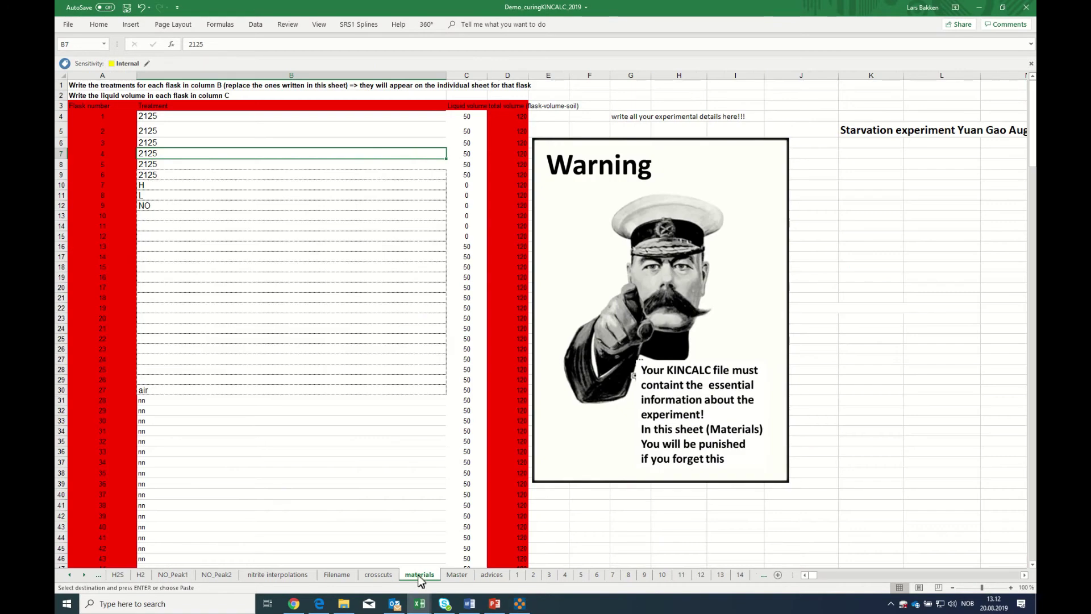
left_click(156, 177)
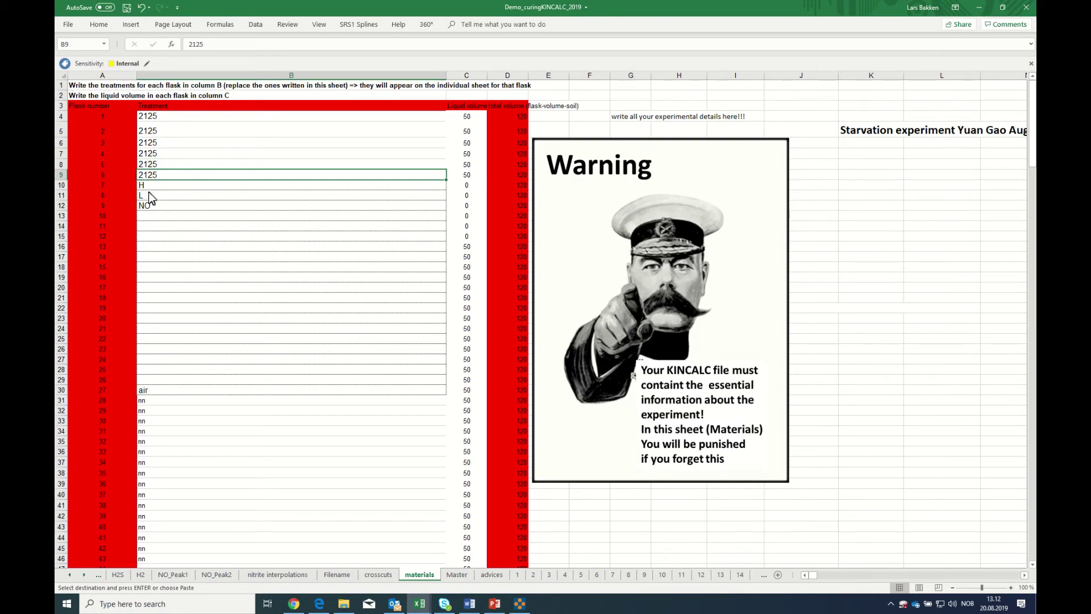
left_click(149, 187)
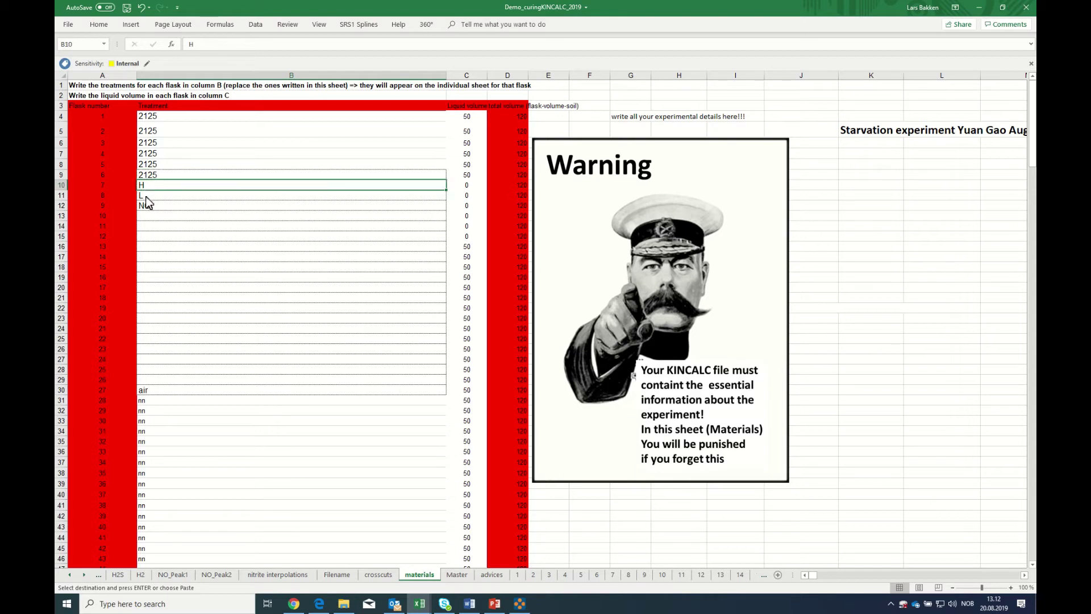
left_click(145, 196)
left_click(146, 208)
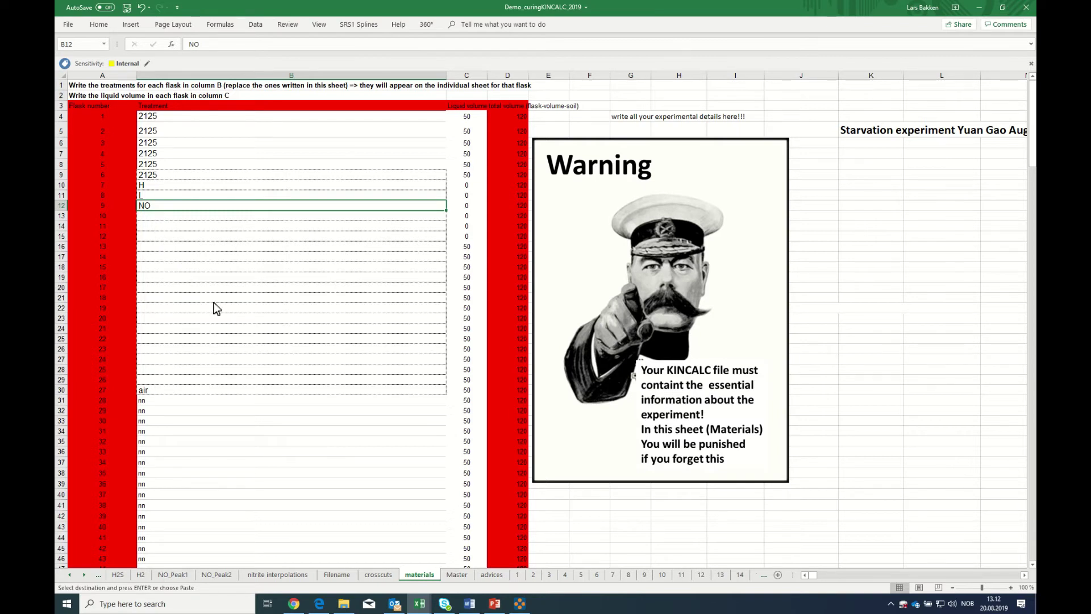
left_click(457, 577)
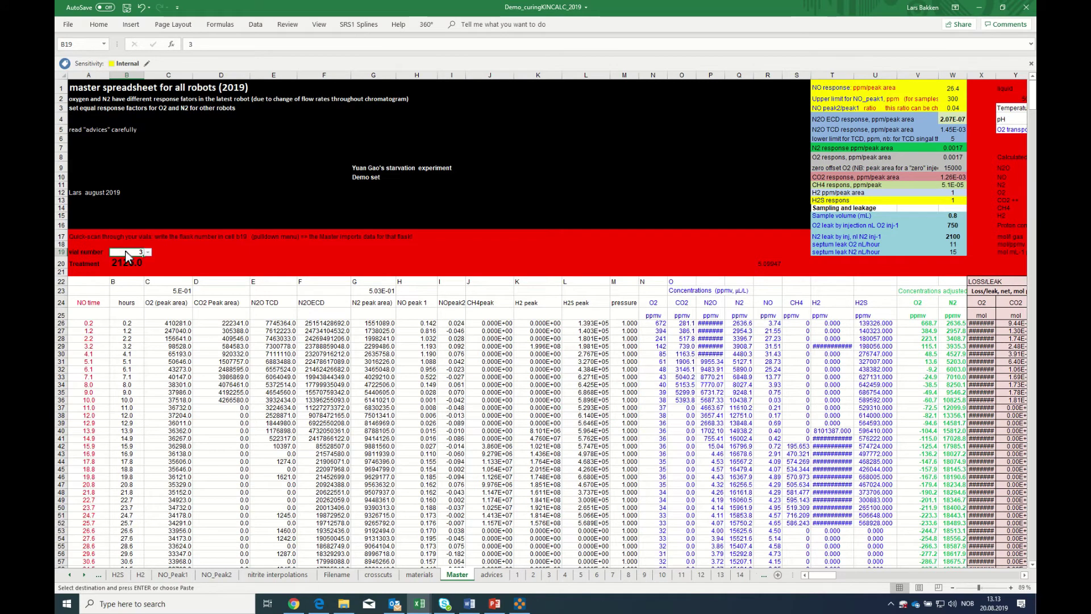
Set the Master sheet's vial number in B19 to 1
type("1")
key("Return")
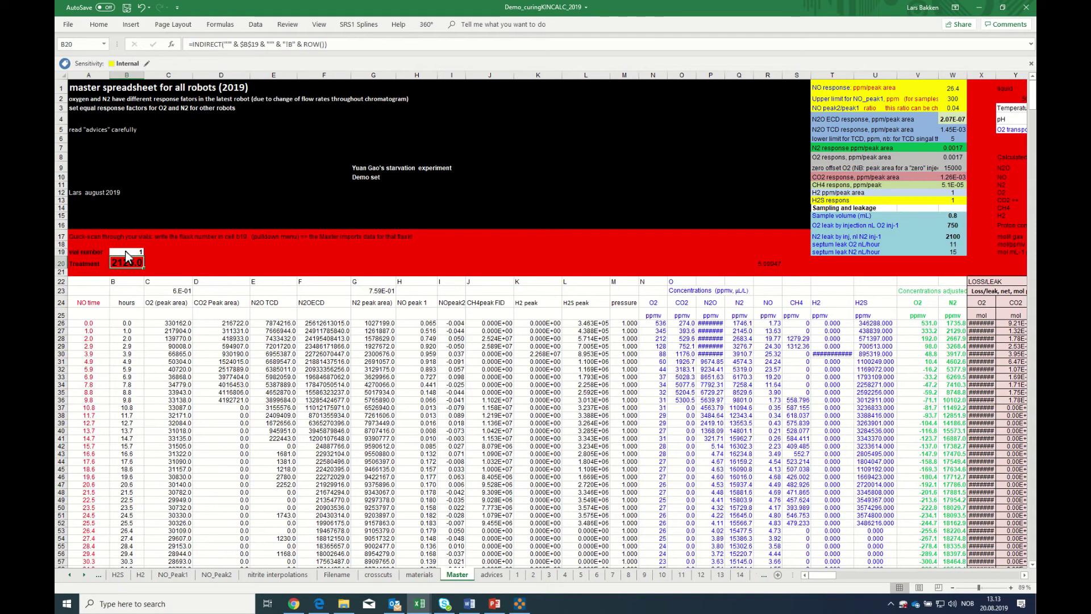
left_click_drag(819, 575, 856, 588)
Delete the old chart and select the measured-amounts range AW25:BA77
left_click(434, 328)
key("Delete")
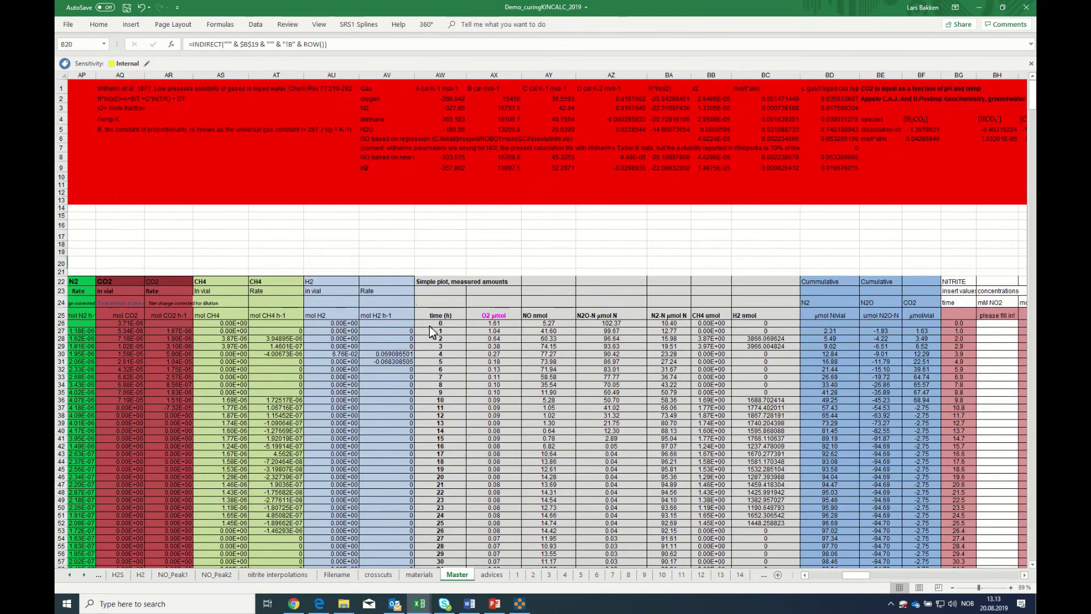
left_click_drag(434, 314, 664, 551)
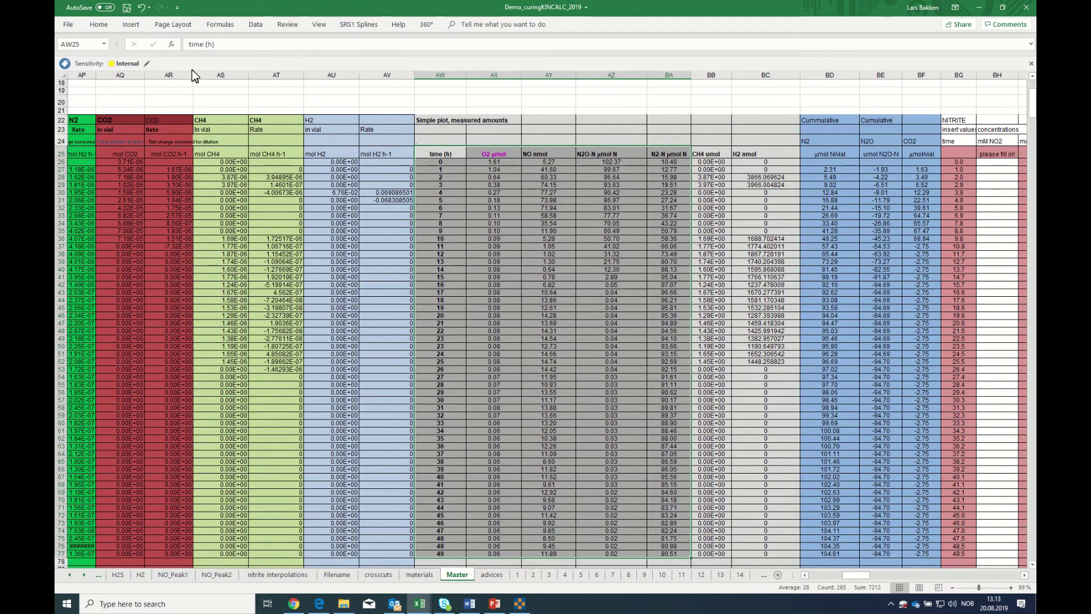
Insert a Scatter with Straight Lines and Markers chart of the selection and select its N2-N series
left_click(131, 24)
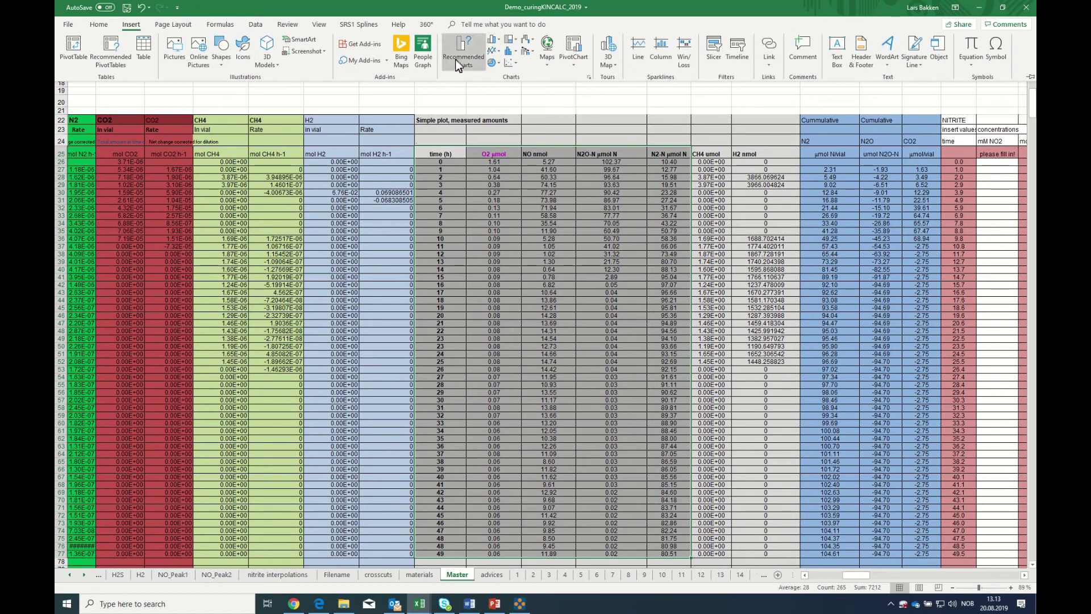
left_click(509, 63)
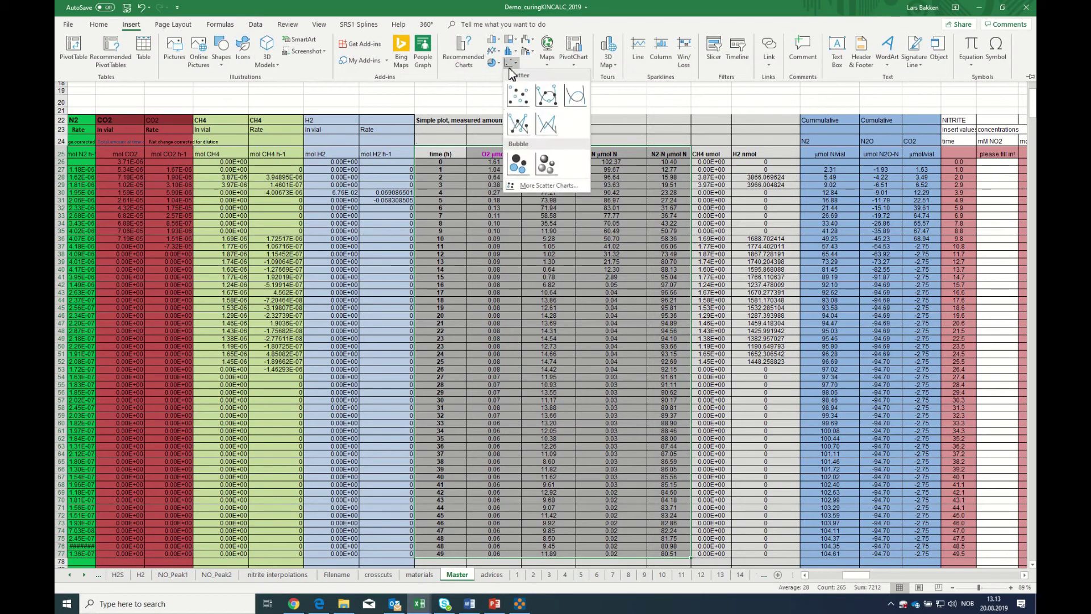
left_click(517, 124)
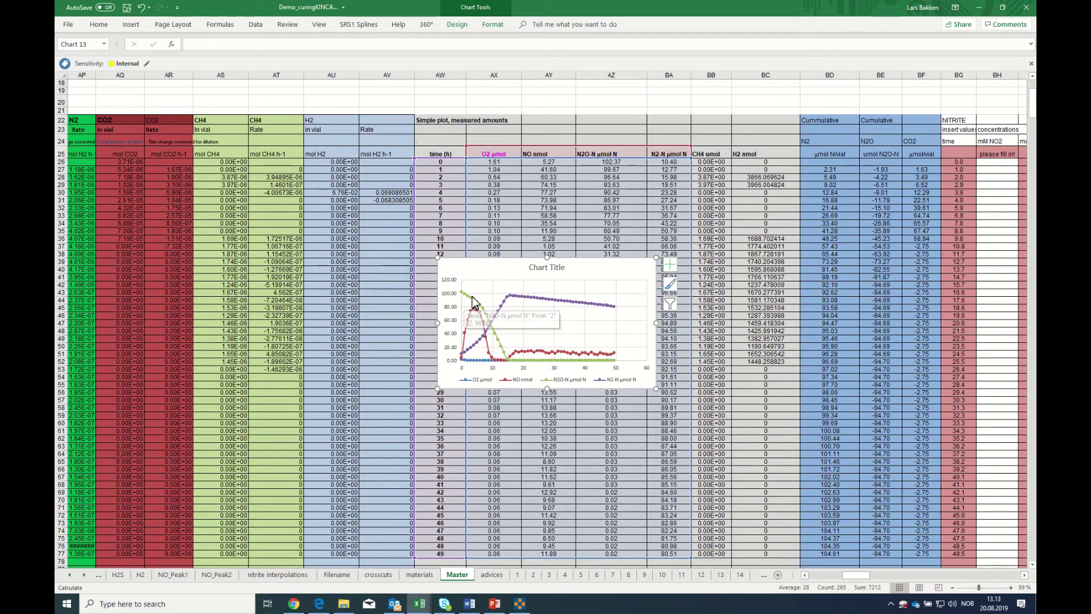
mouse_move(506, 359)
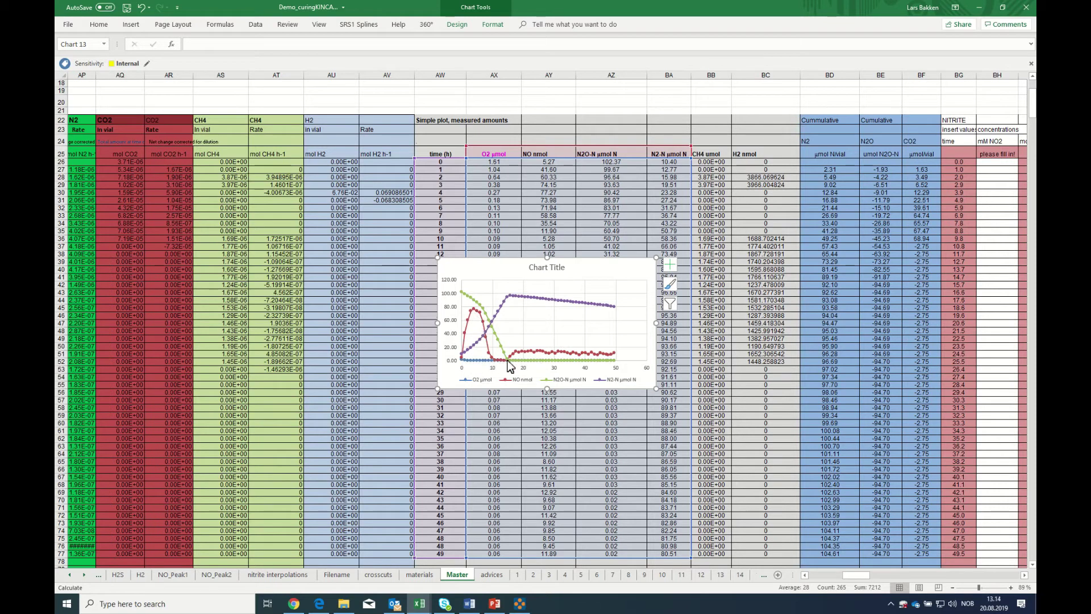
mouse_move(533, 352)
mouse_move(474, 315)
left_click(514, 301)
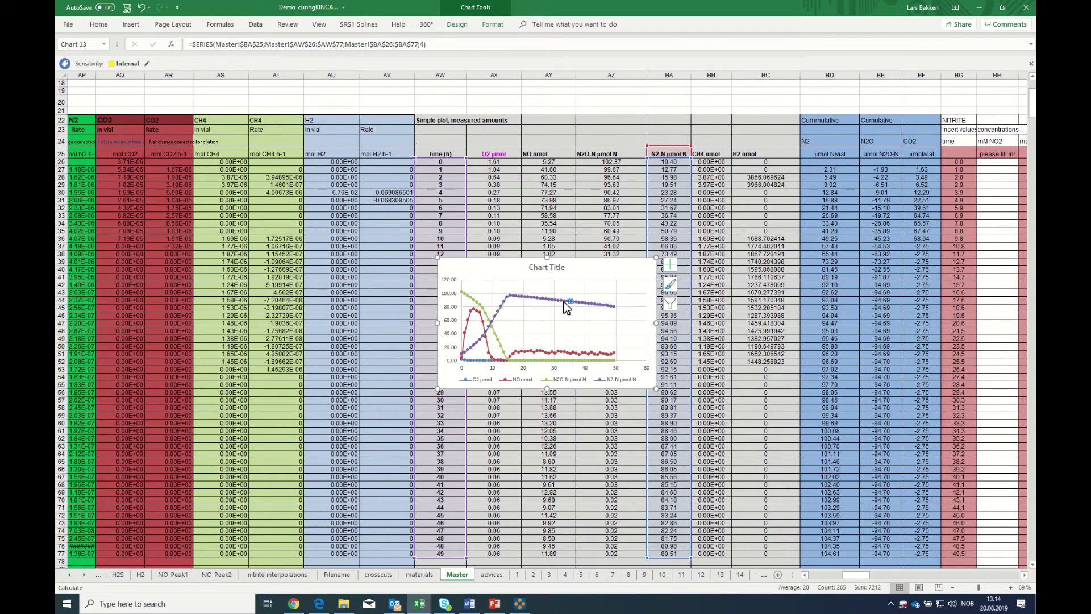
Move the N2-N series source from column BA to cumulative N2 range BD26:BD77
left_click(537, 222)
left_click(552, 302)
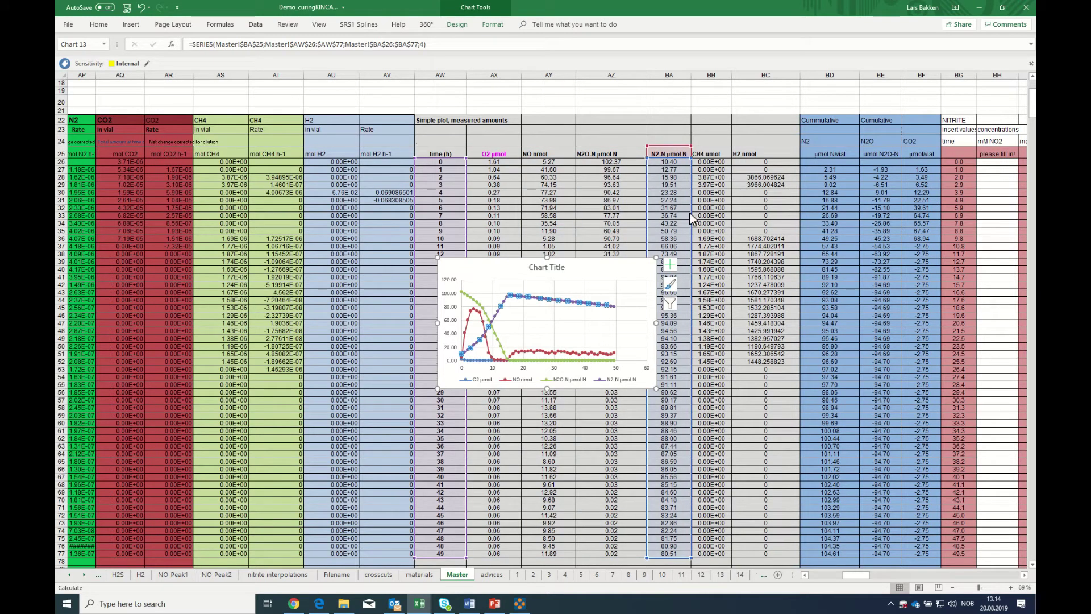
left_click_drag(692, 219, 814, 212)
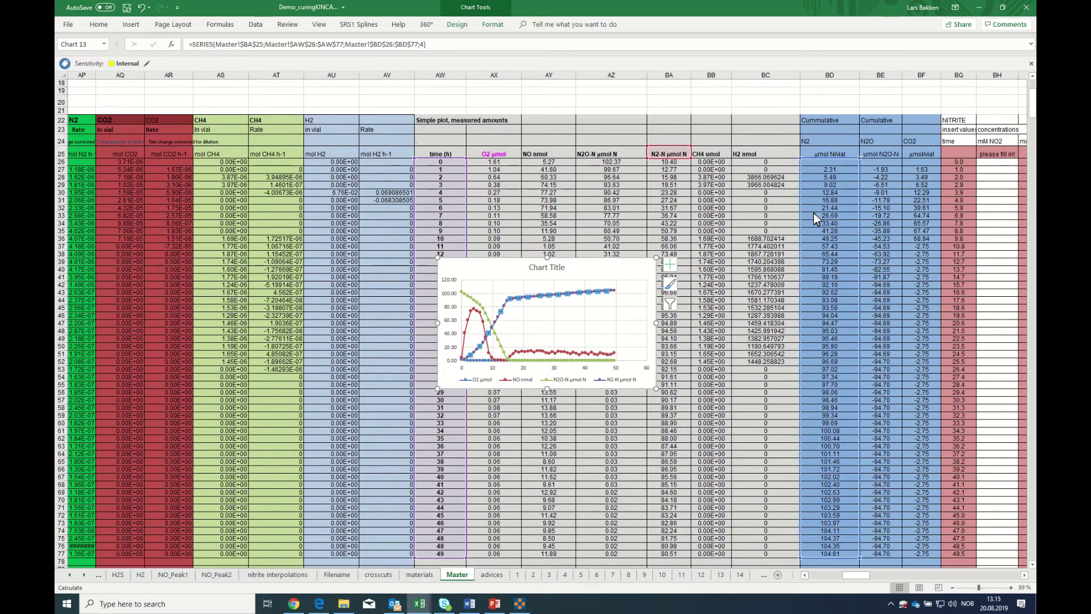
left_click(574, 293)
mouse_move(505, 312)
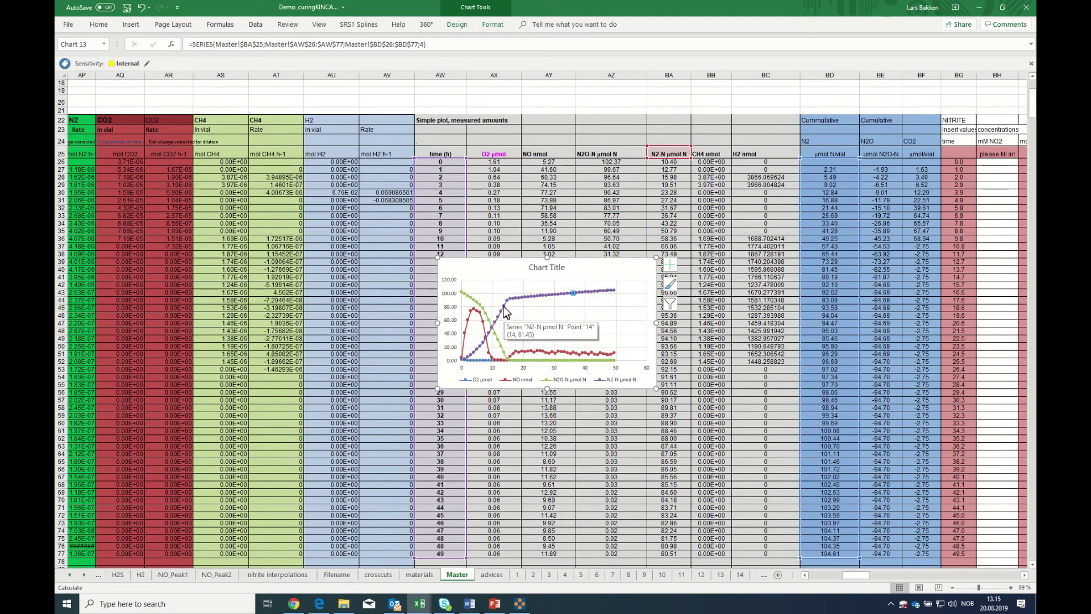
Copy the chart and paste the copy at cell F5 near the top of Master
left_click(508, 273)
right_click(510, 273)
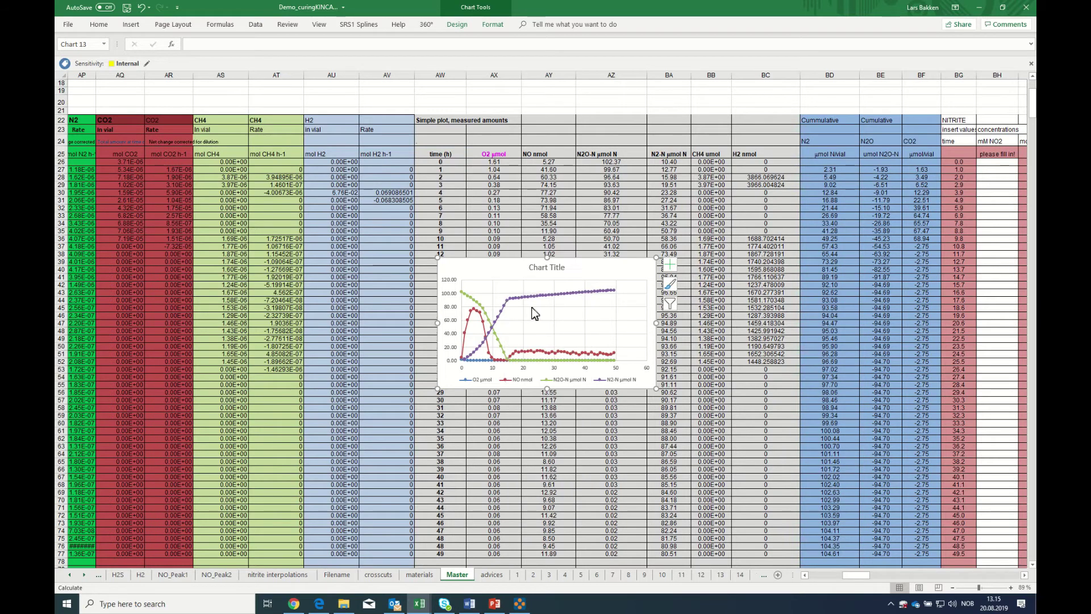
key("Escape")
left_click(813, 575)
scroll(337, 166, "up", 5)
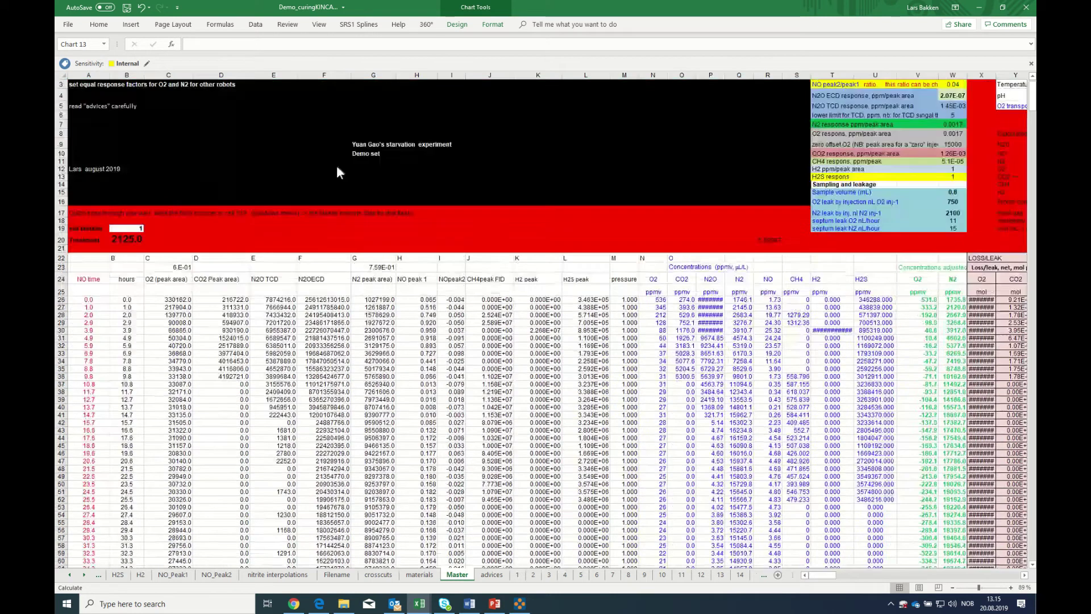
left_click(337, 105)
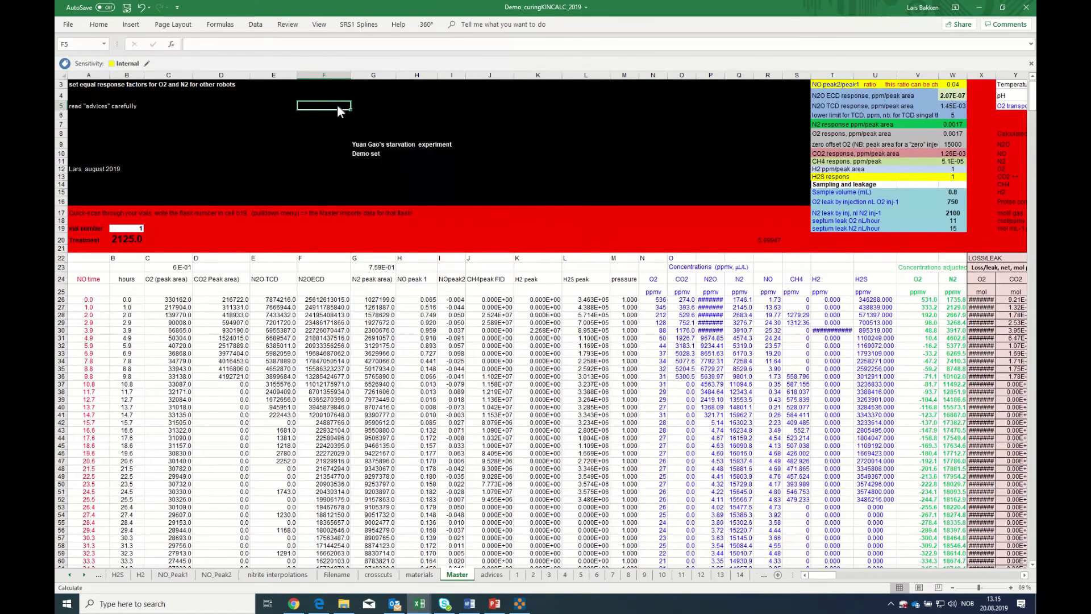
right_click(336, 105)
left_click(359, 150)
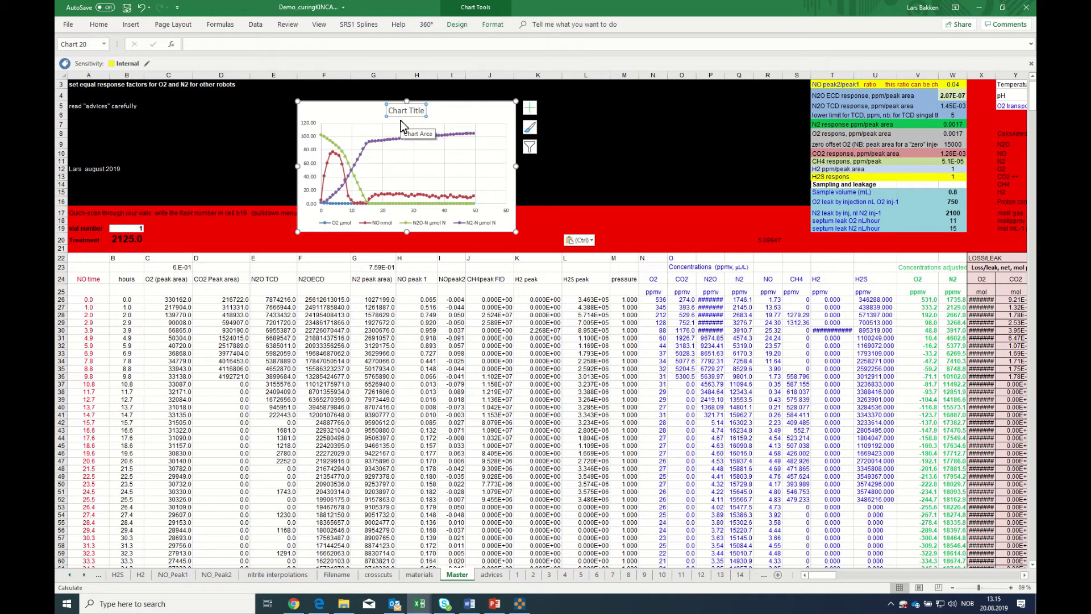
Link the pasted chart's title to cell B20 so it reads 2125.0
type("=")
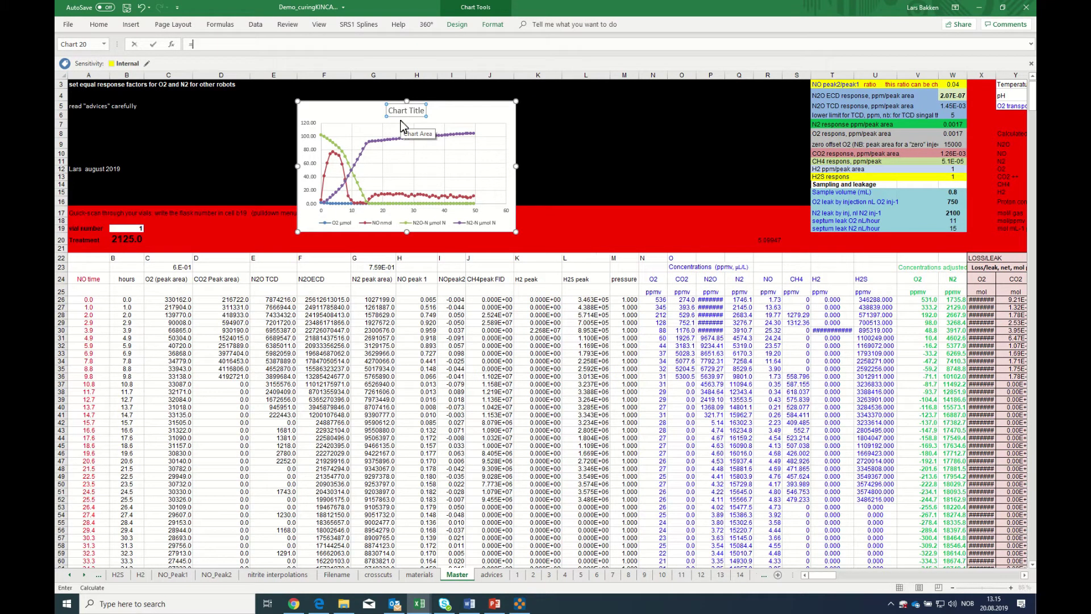
left_click(127, 240)
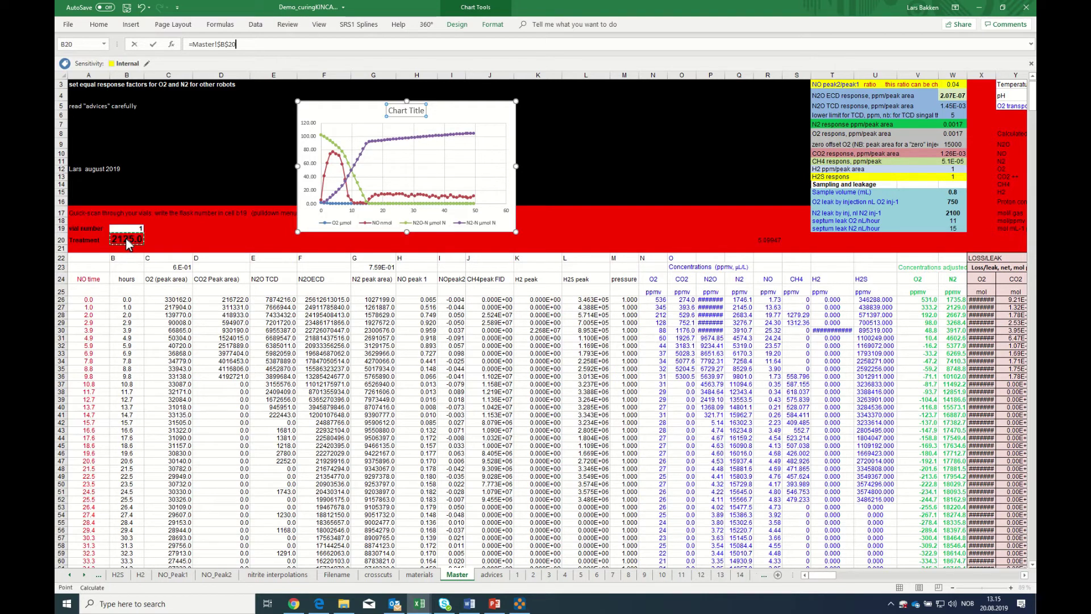
key("Return")
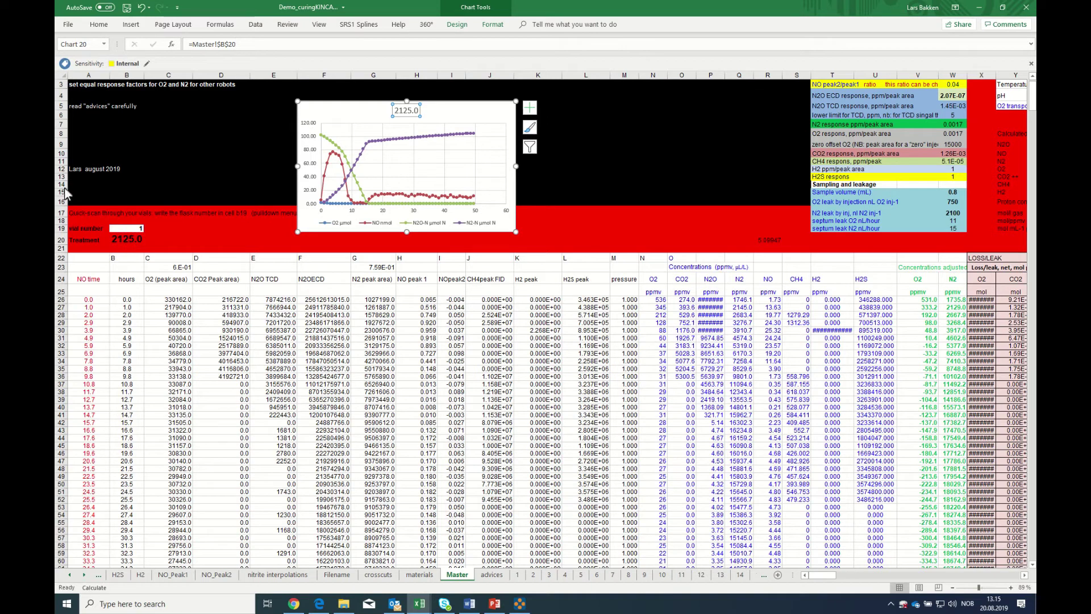
Check the chart title's B20 link, then set B19 to vial 2 and then vial 3
left_click(367, 119)
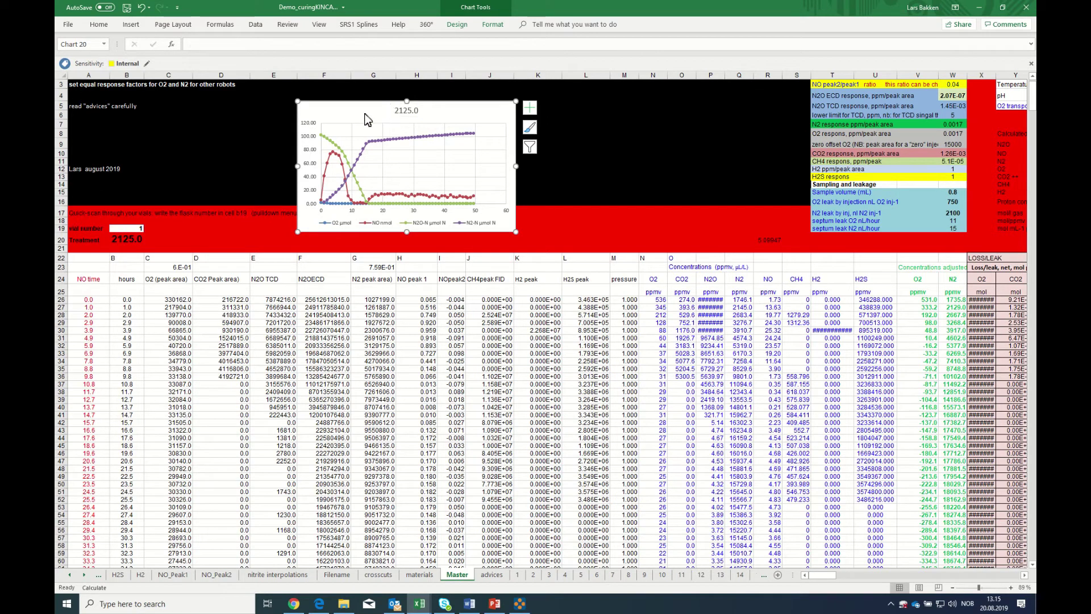
left_click(405, 114)
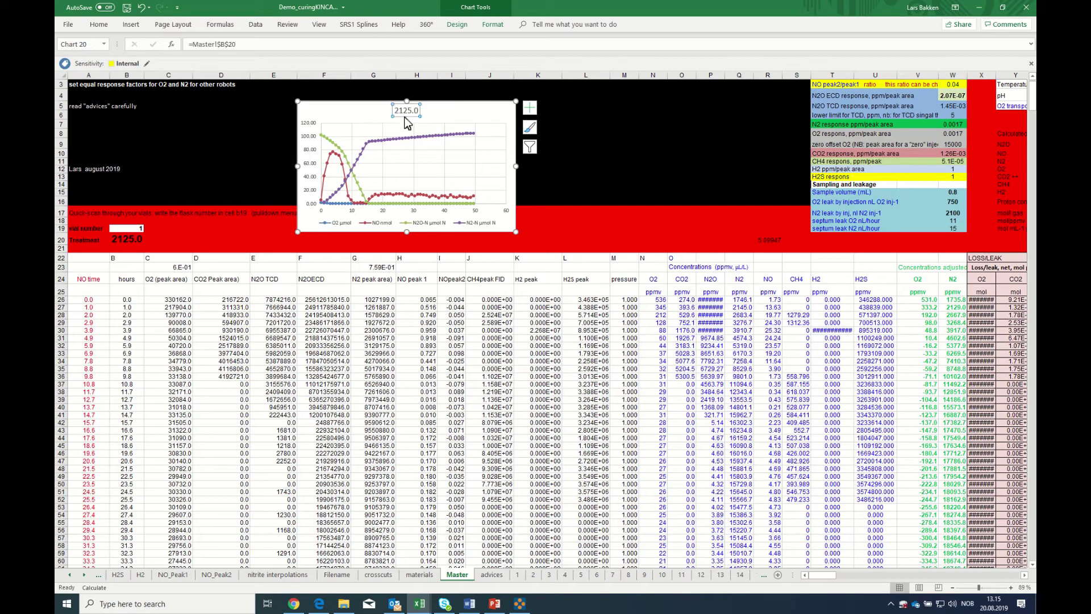
left_click(358, 122)
left_click(131, 229)
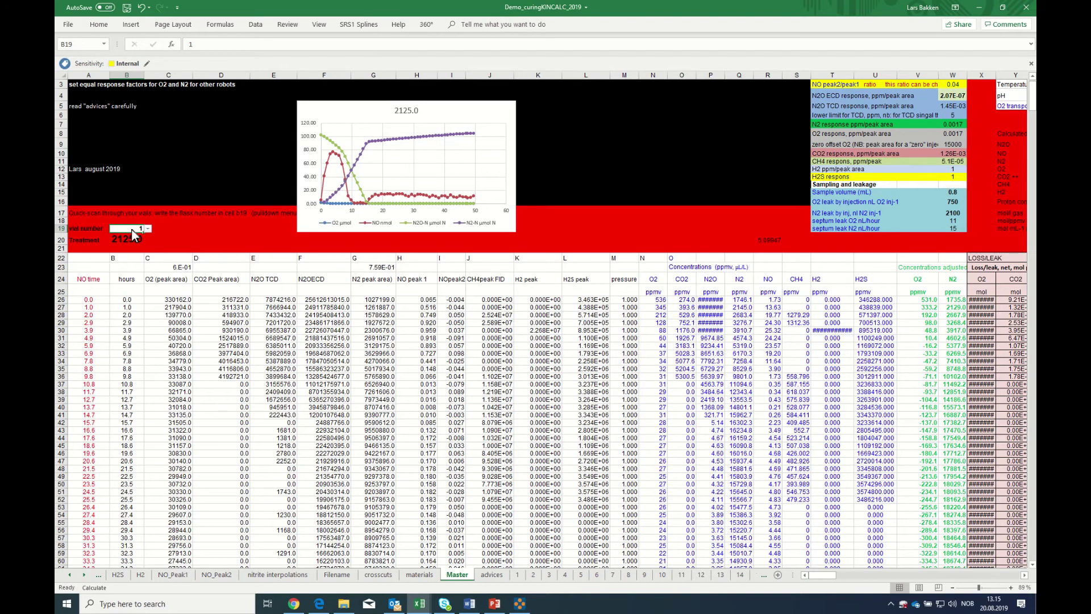
type("2")
key("Return")
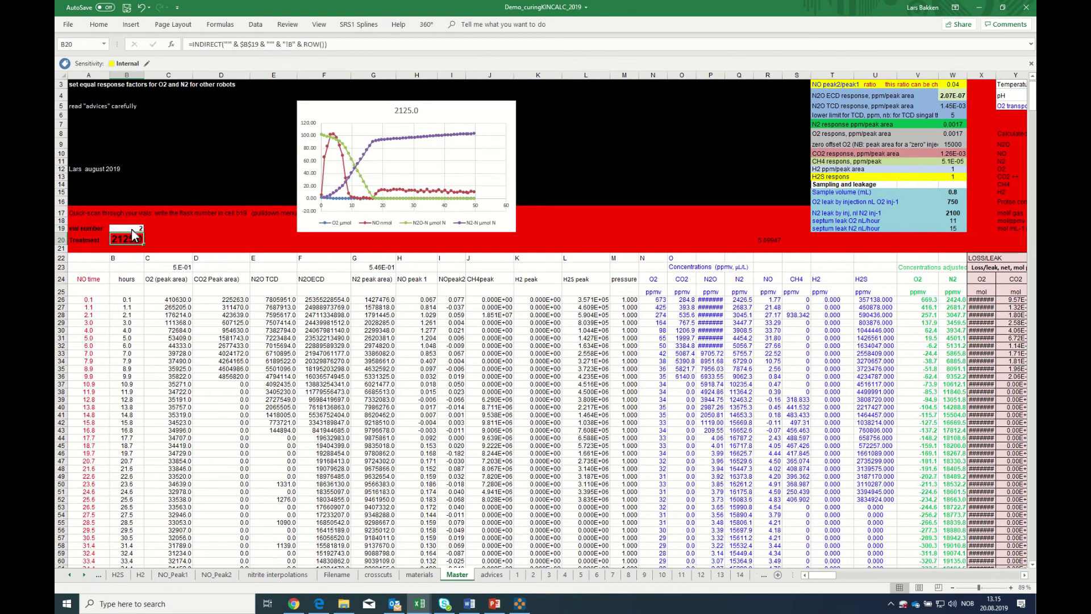
left_click(131, 228)
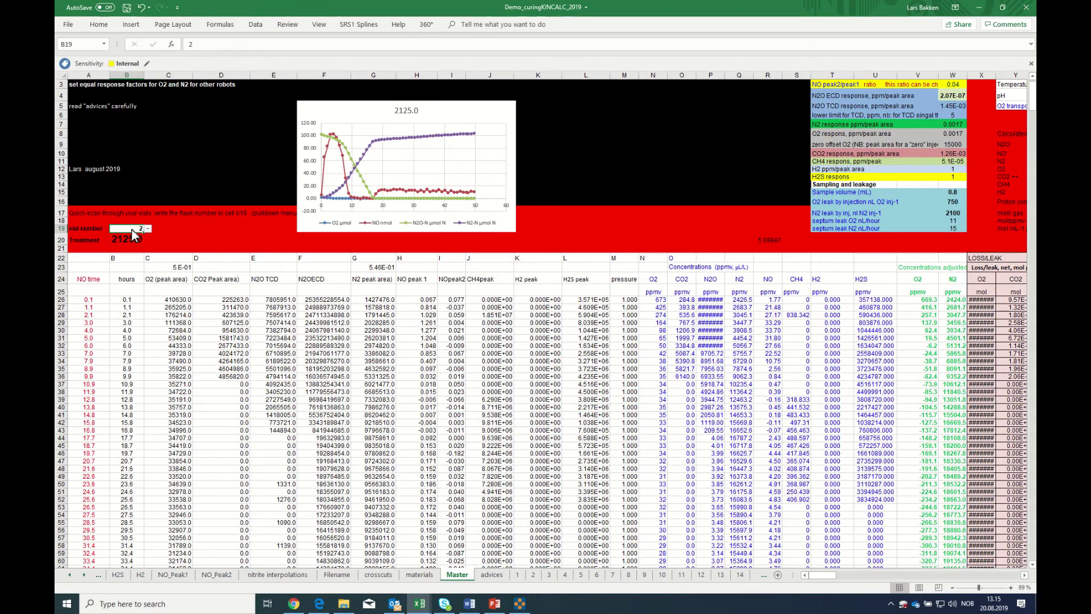
type("3")
key("Return")
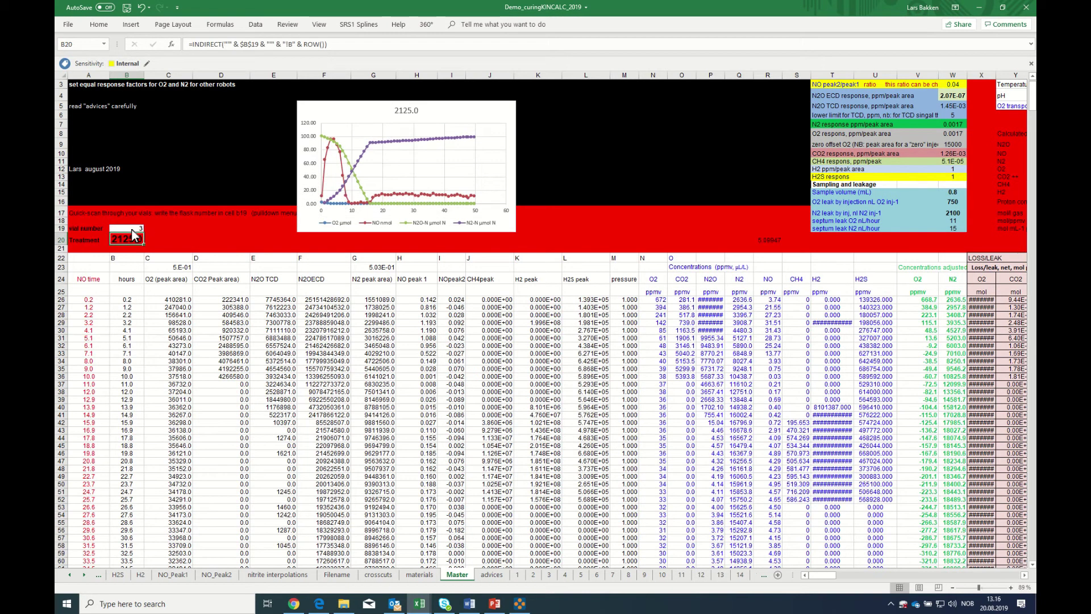
Enter vials 4, 5 and 6 in B19 in turn, then reset B19 to 1
left_click(132, 229)
type("4")
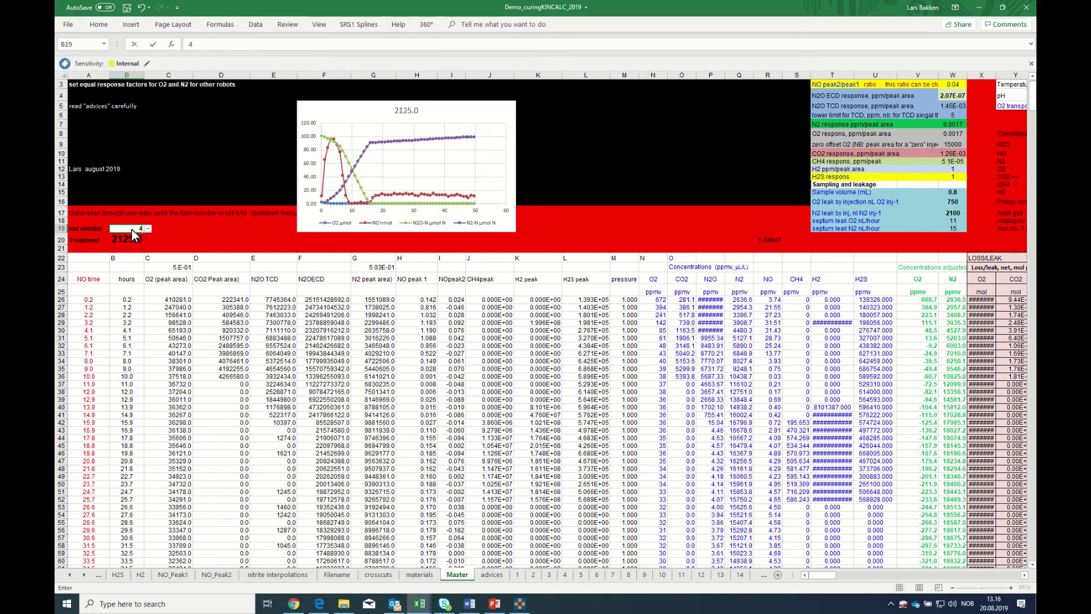
key("Return")
left_click(131, 228)
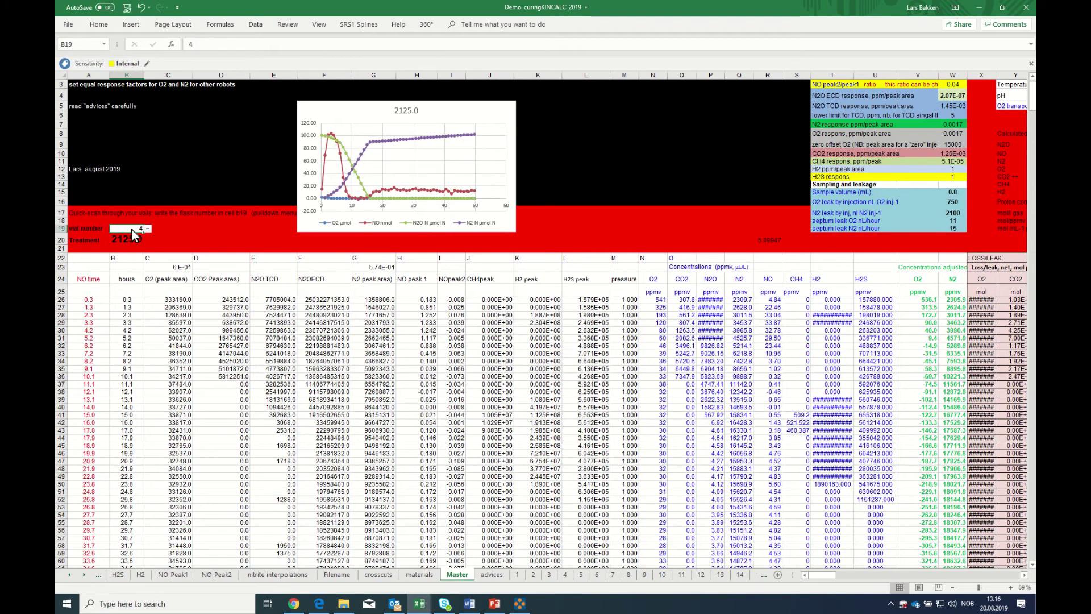
type("5")
key("Return")
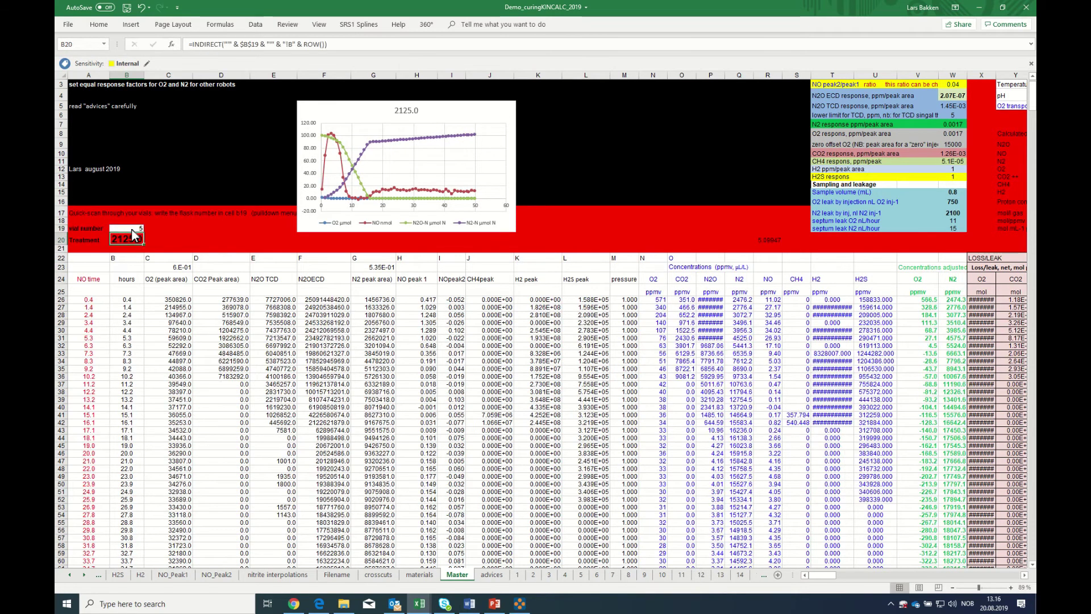
left_click(132, 229)
type("6")
key("Return")
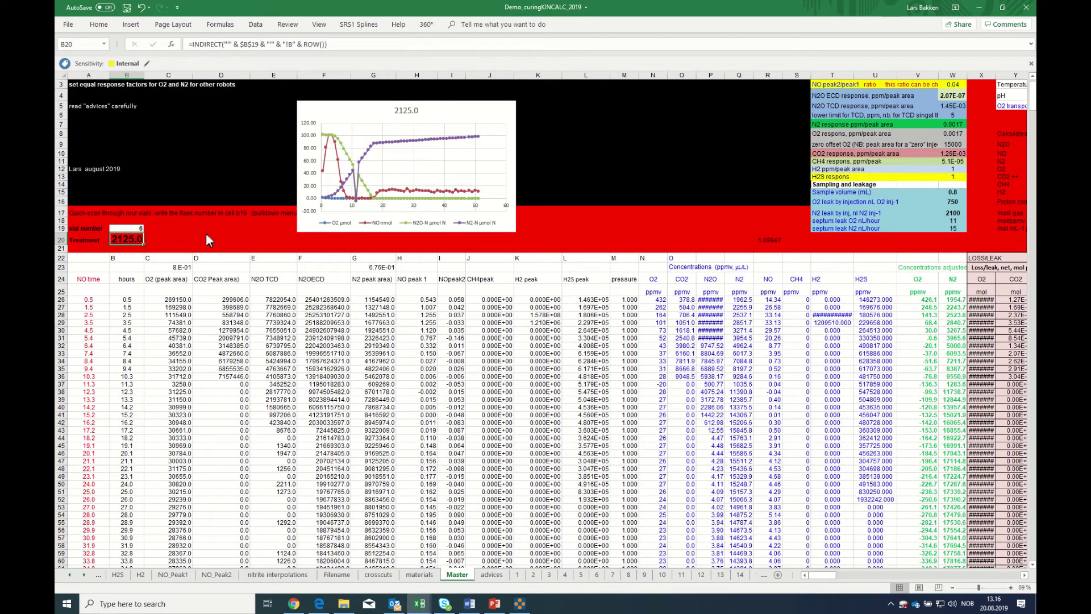
left_click(139, 230)
type("1")
key("Return")
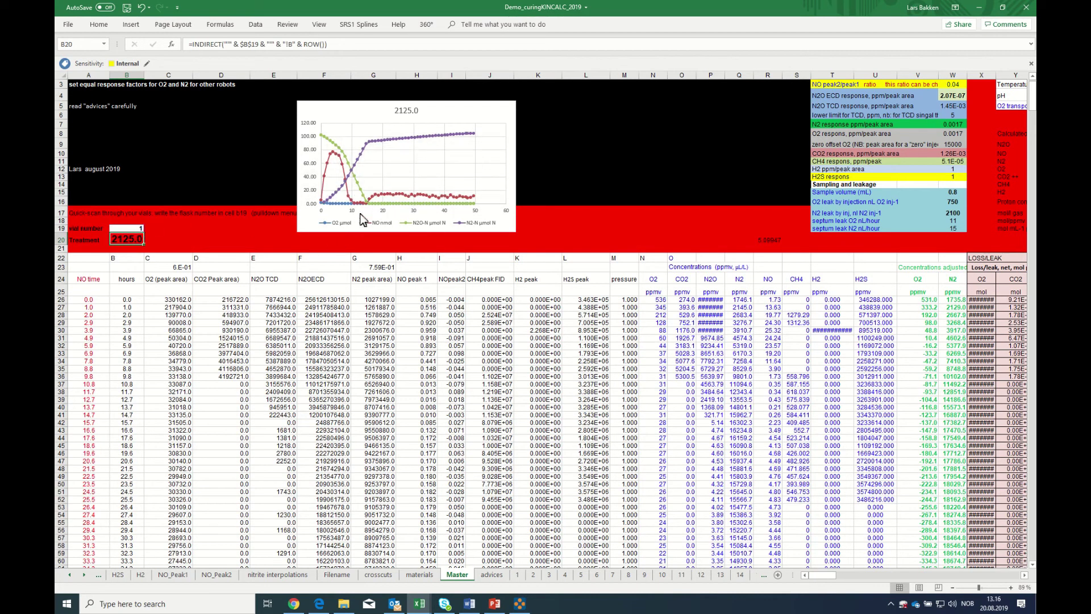
Check the N2O-N formula in AZ26, then go to the crosscuts sheet
mouse_move(344, 161)
left_click_drag(813, 575, 847, 594)
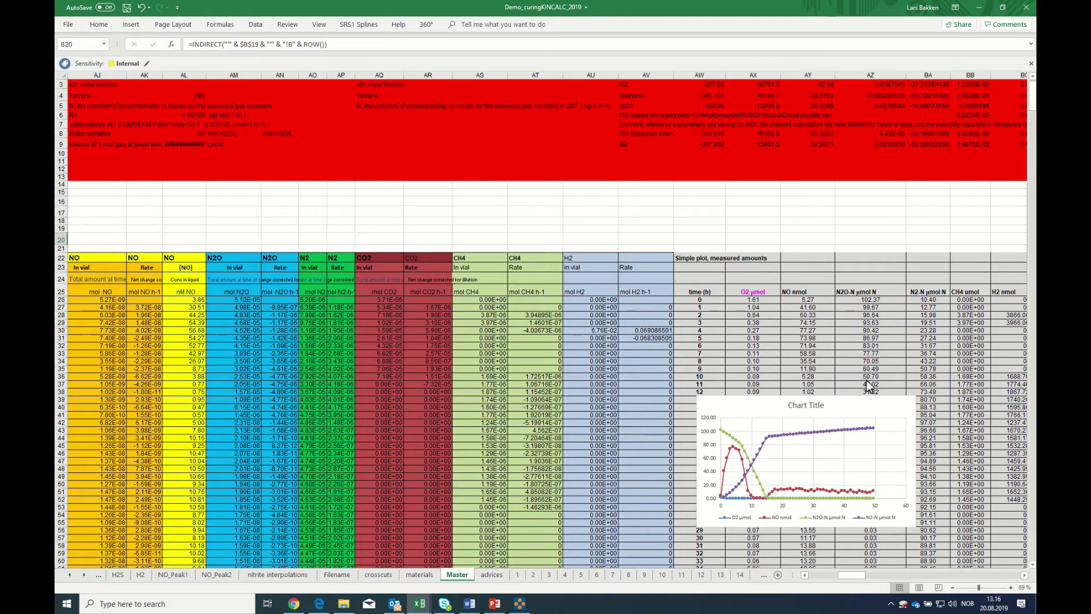
left_click(859, 302)
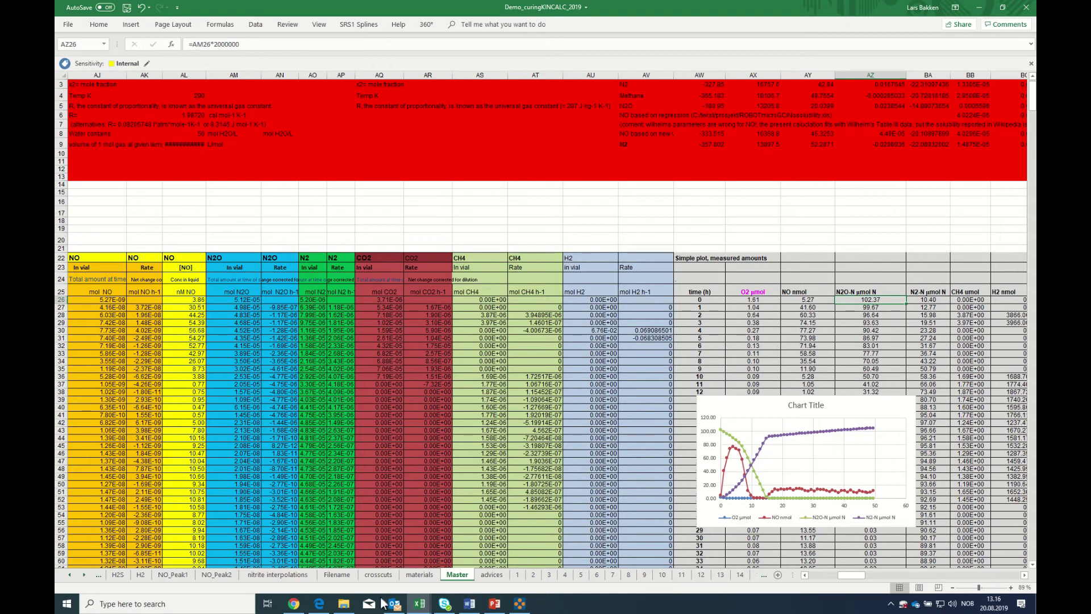
left_click(376, 574)
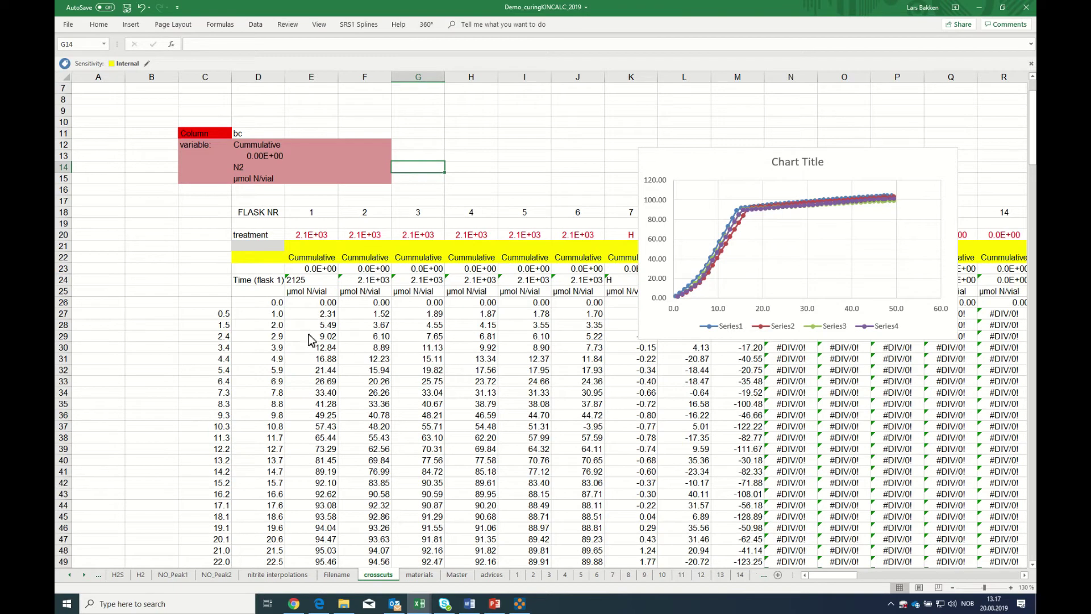
Inspect the lookup formulas in D28:F28, the time midpoint in C28, and column code D11
left_click(270, 326)
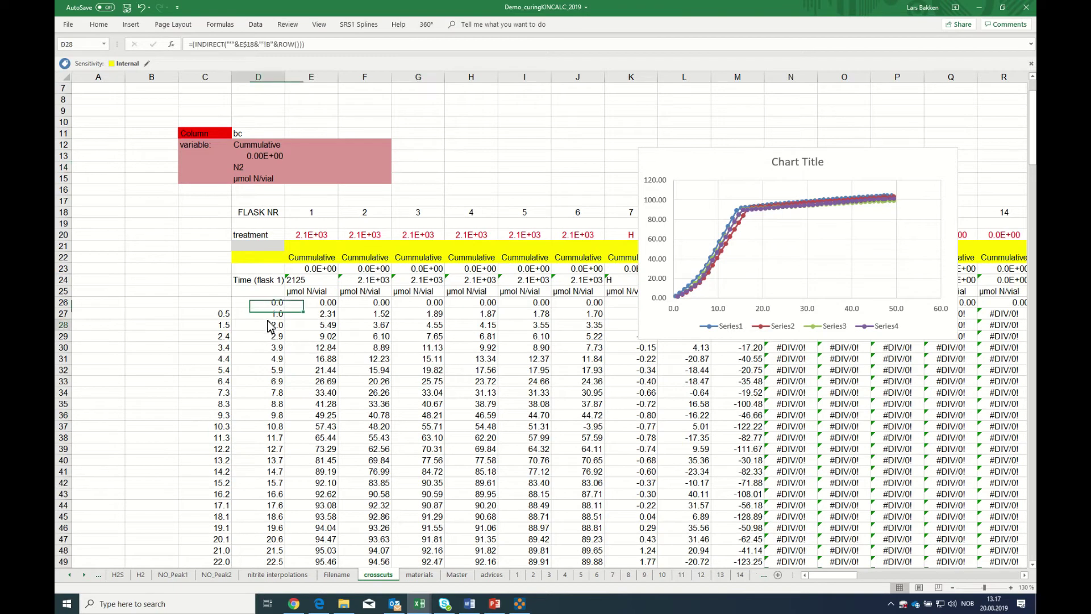
left_click(331, 327)
left_click(381, 329)
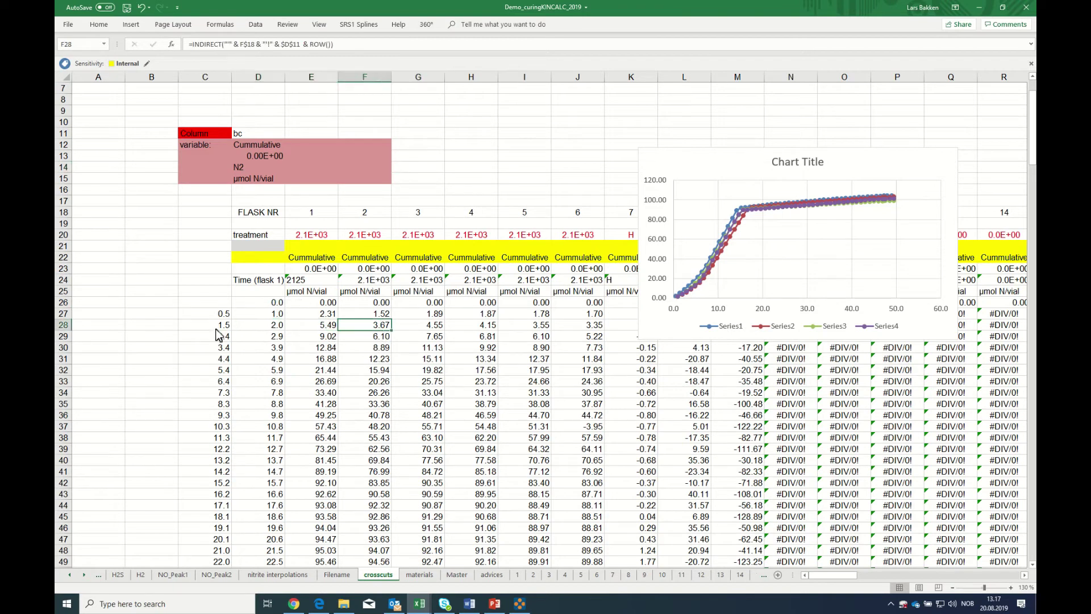
left_click(214, 328)
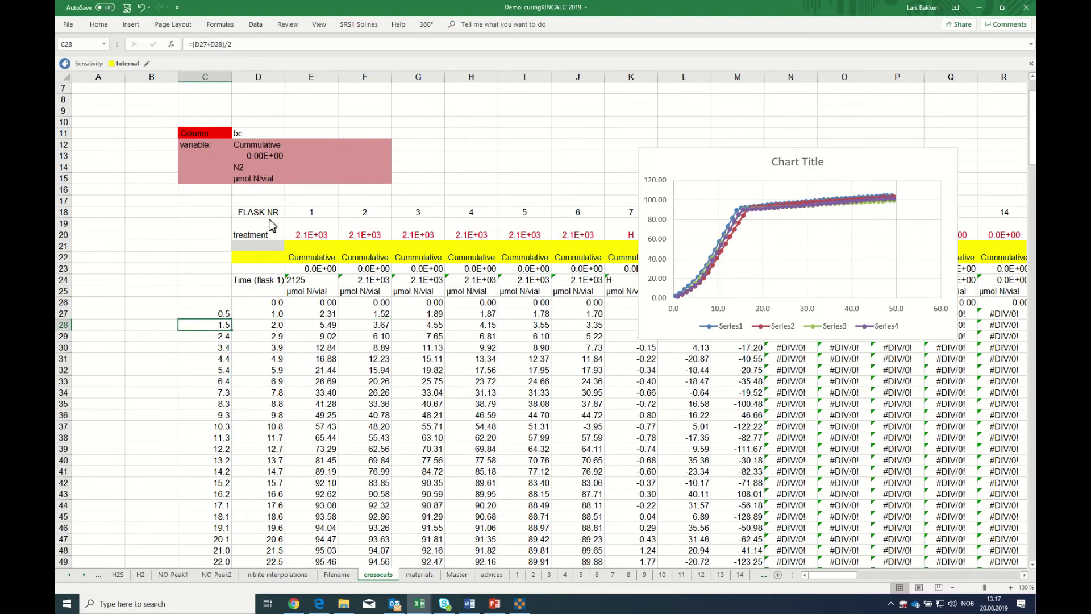
left_click(239, 135)
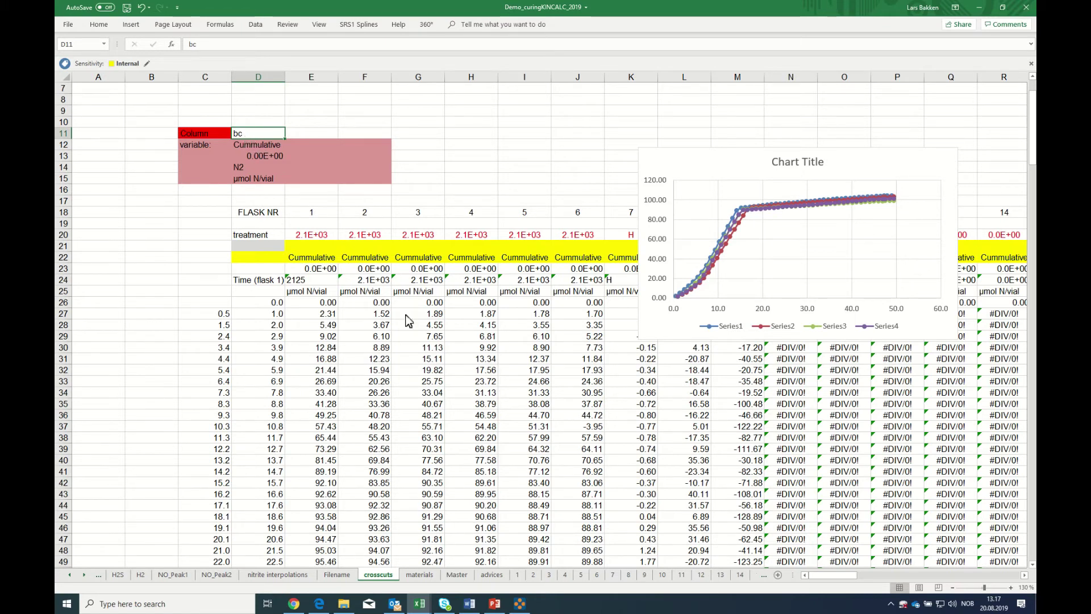
left_click(517, 574)
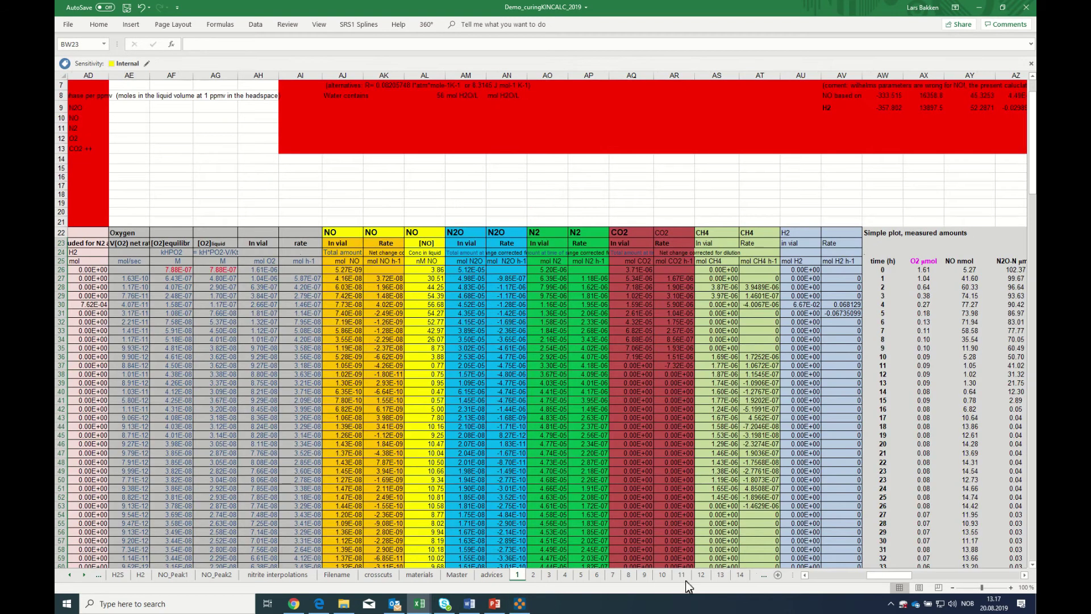
left_click_drag(899, 576, 915, 576)
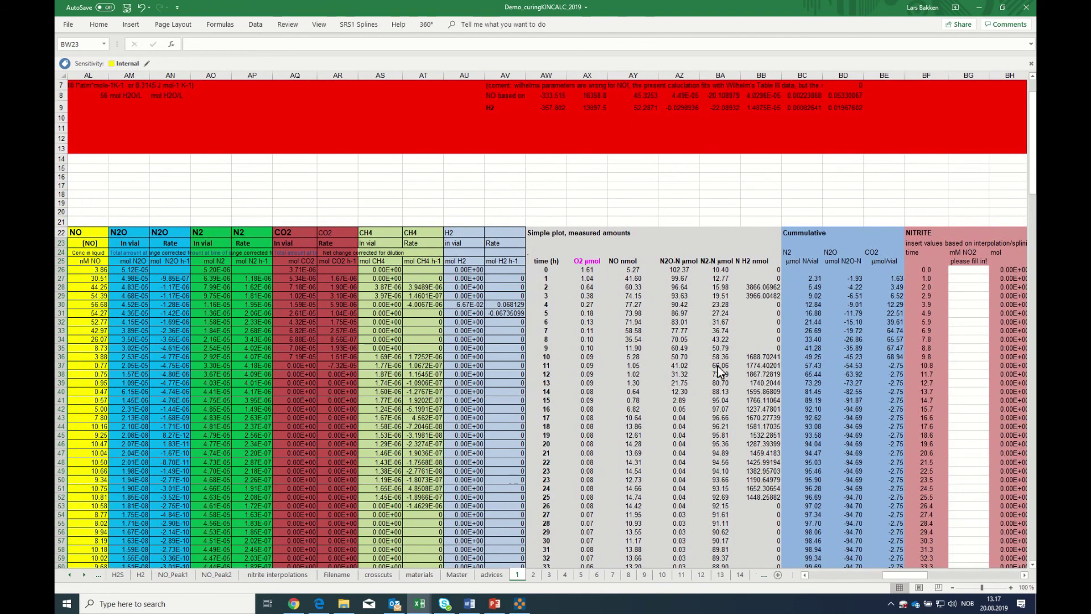
left_click(675, 273)
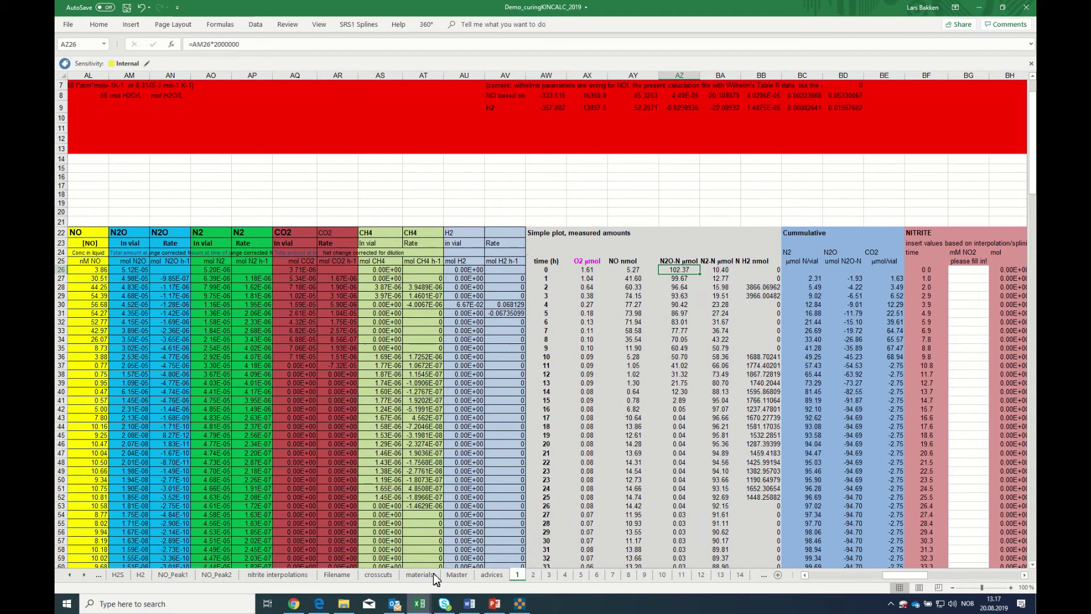
Set crosscuts D11 to az for N2O-N, check the chart's ranges, then return to sheet 1
left_click(374, 575)
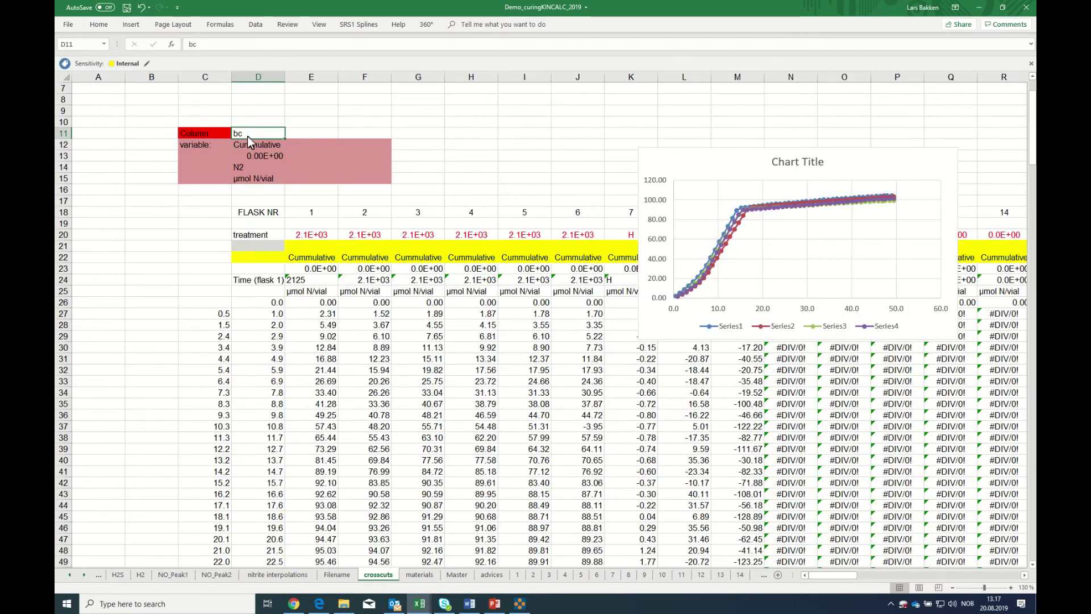
type("az")
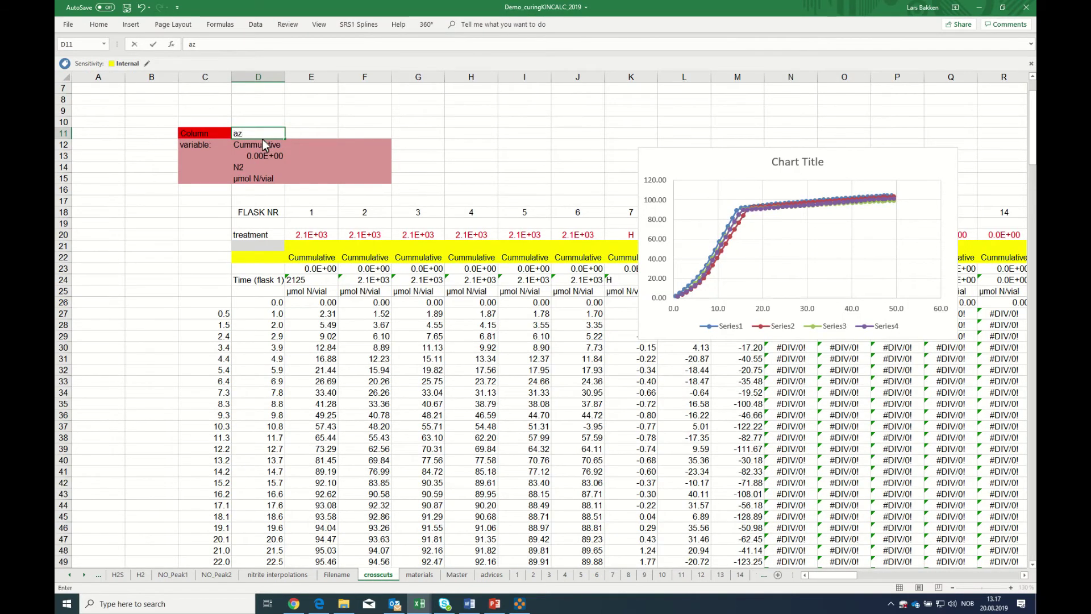
key("Return")
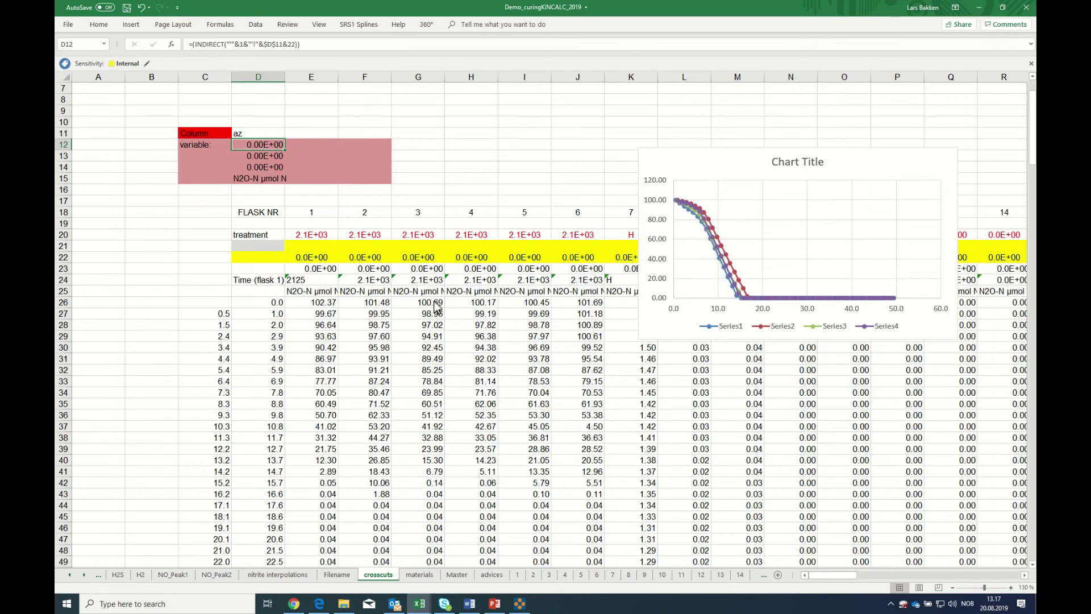
left_click(716, 252)
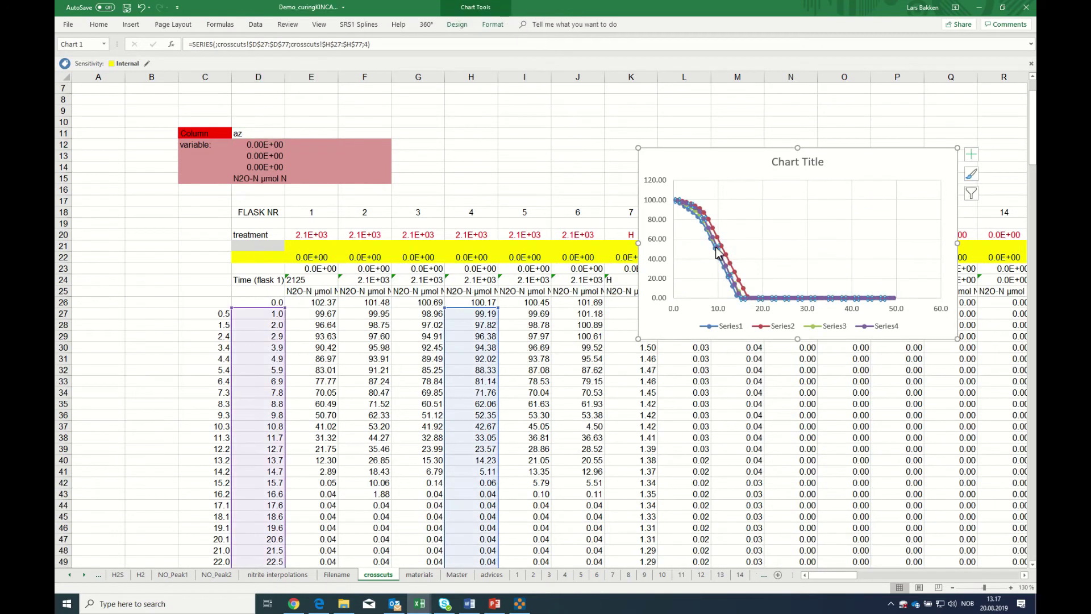
left_click(699, 177)
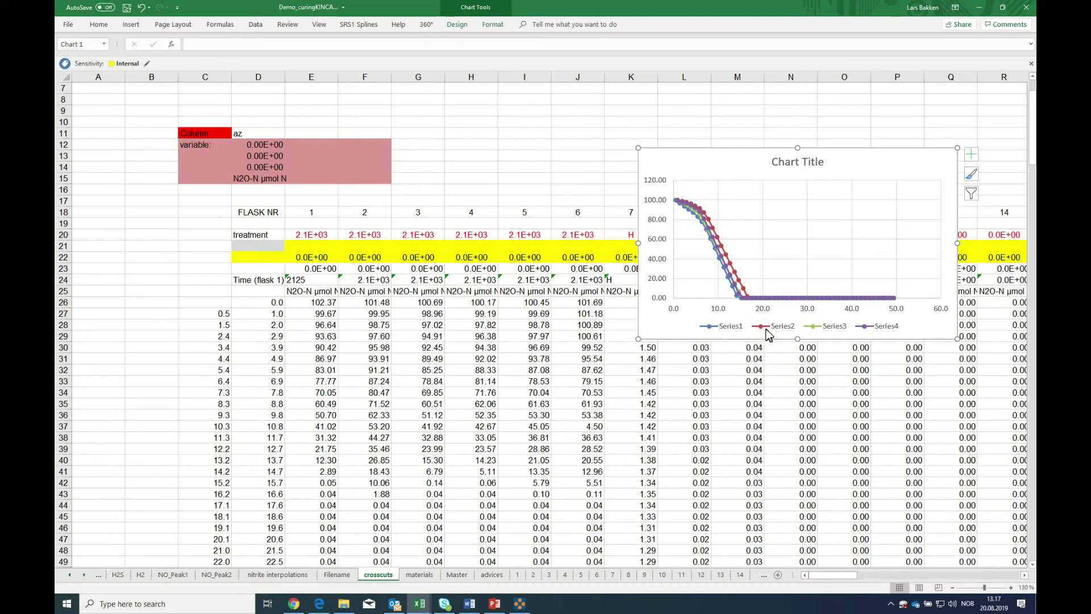
left_click(248, 136)
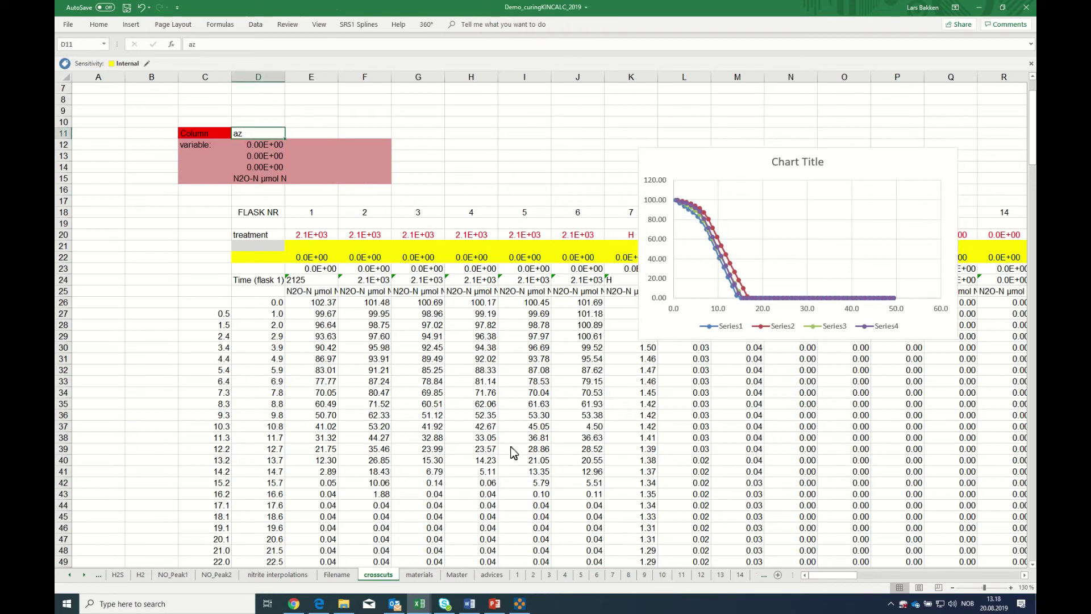
left_click(518, 575)
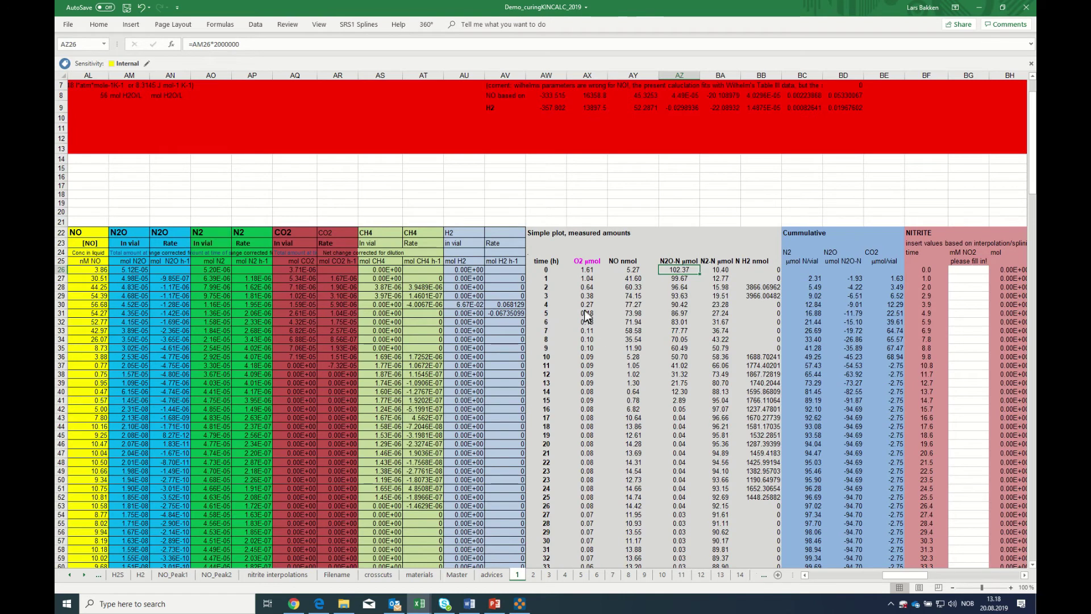
Confirm AX holds O2 µmol, set crosscuts D11 to ax, and check the fourth chart series
left_click(581, 272)
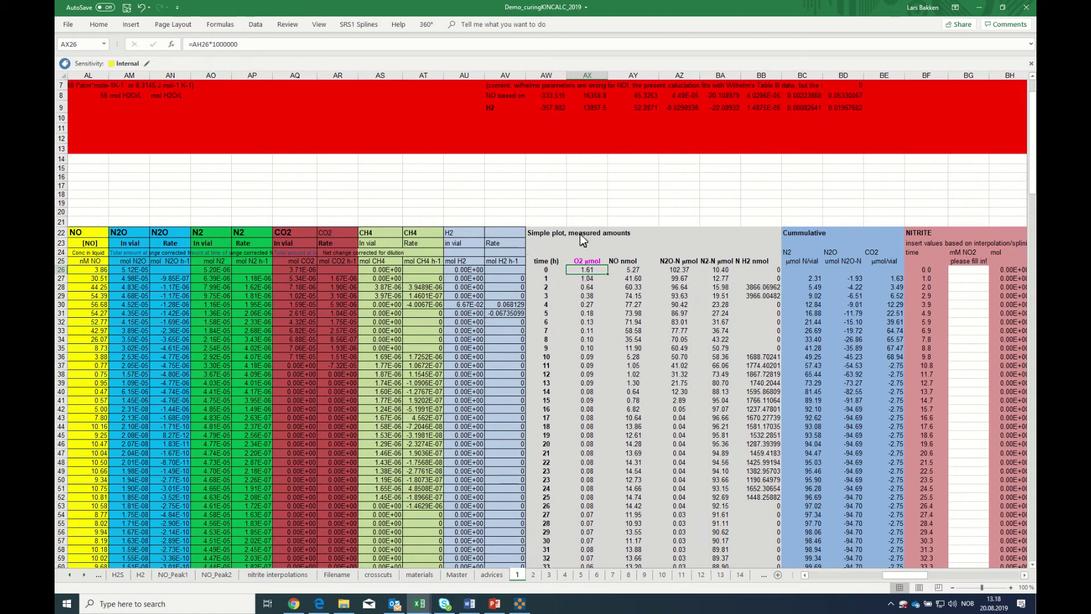
left_click(377, 576)
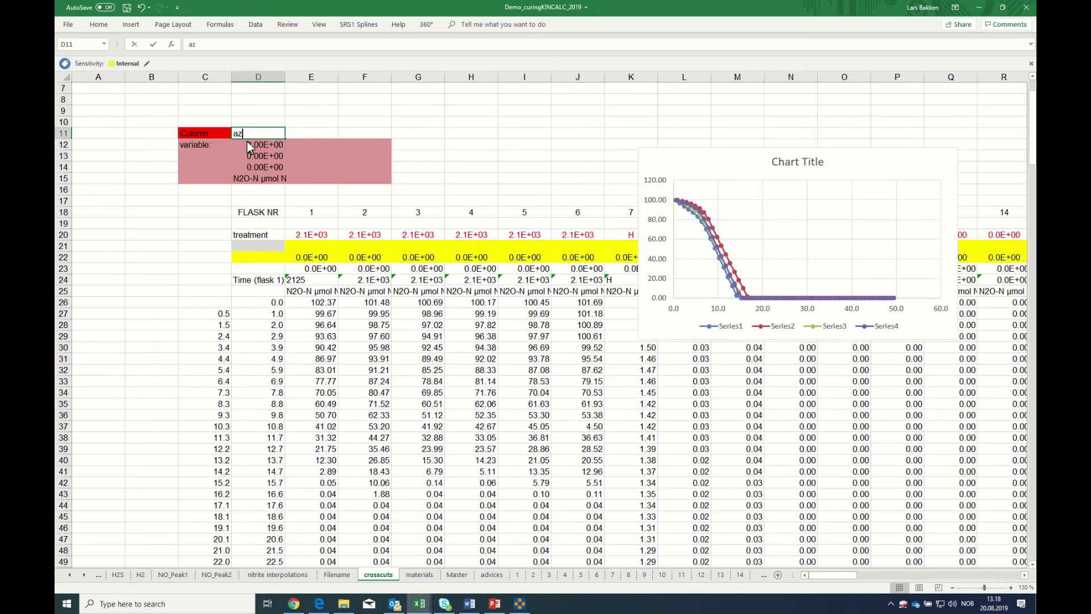
type("ax")
key("Return")
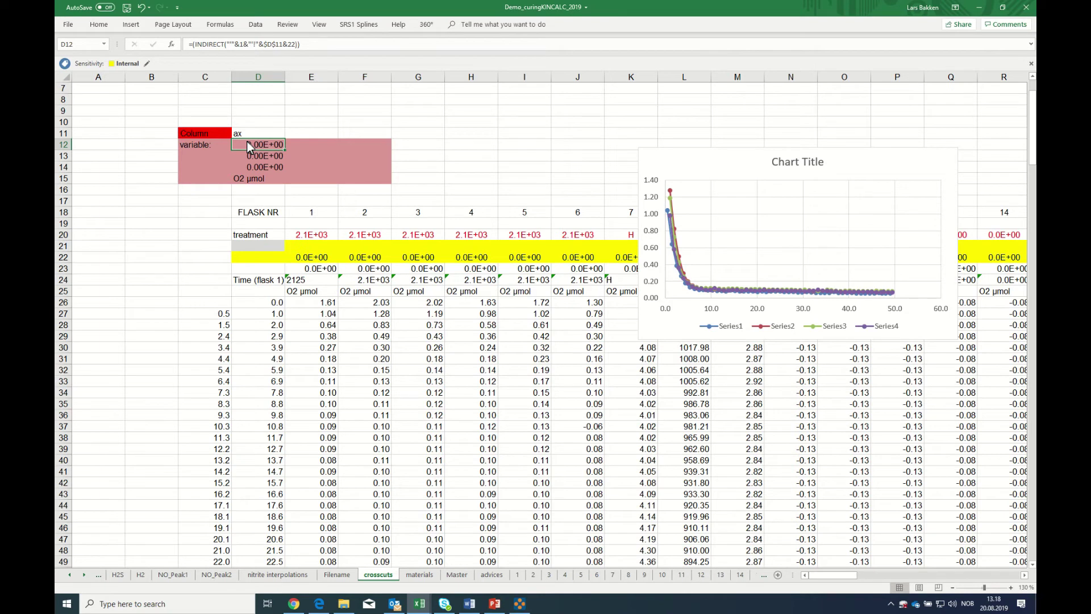
left_click(709, 295)
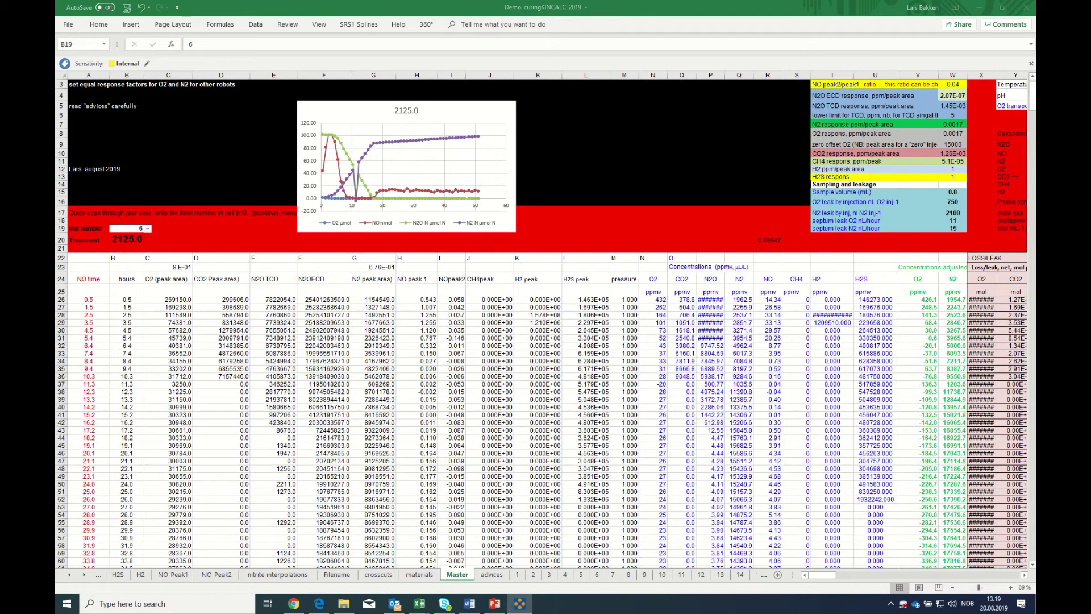
Select the 18 O2 peak area values in C26:C43 on the Master sheet
left_click(442, 566)
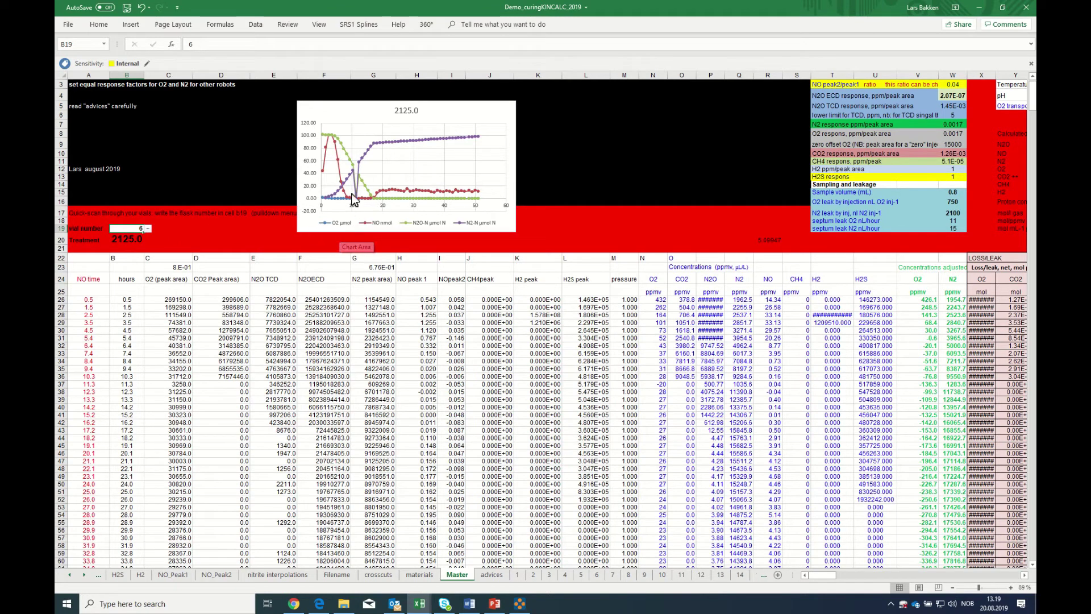
mouse_move(356, 206)
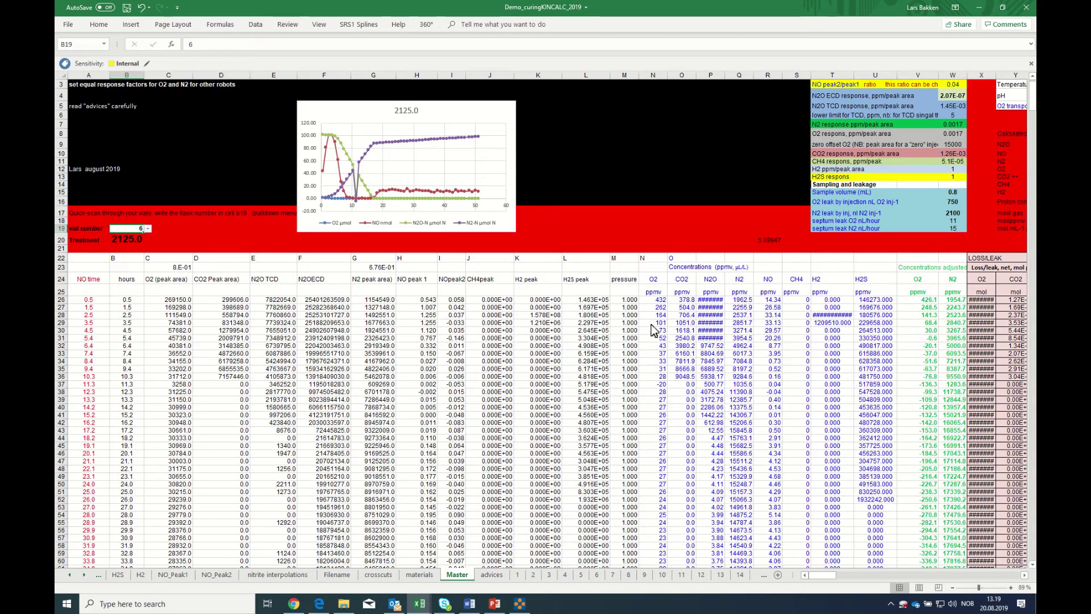
left_click_drag(171, 300, 196, 438)
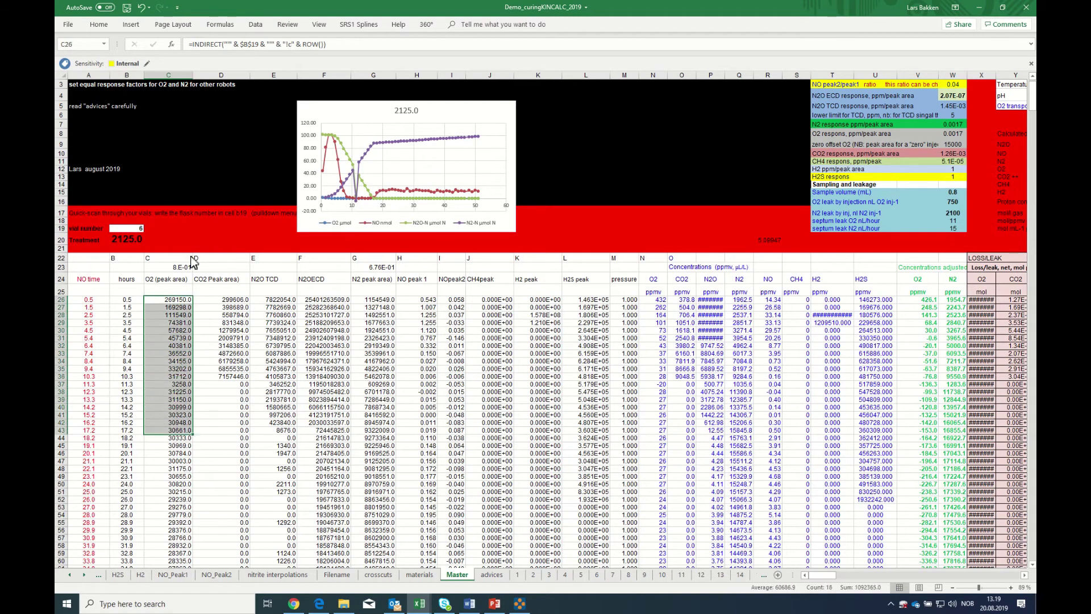
Insert a line chart with markers, then shift its source range to the N2 peak area column G26:G43
left_click(131, 24)
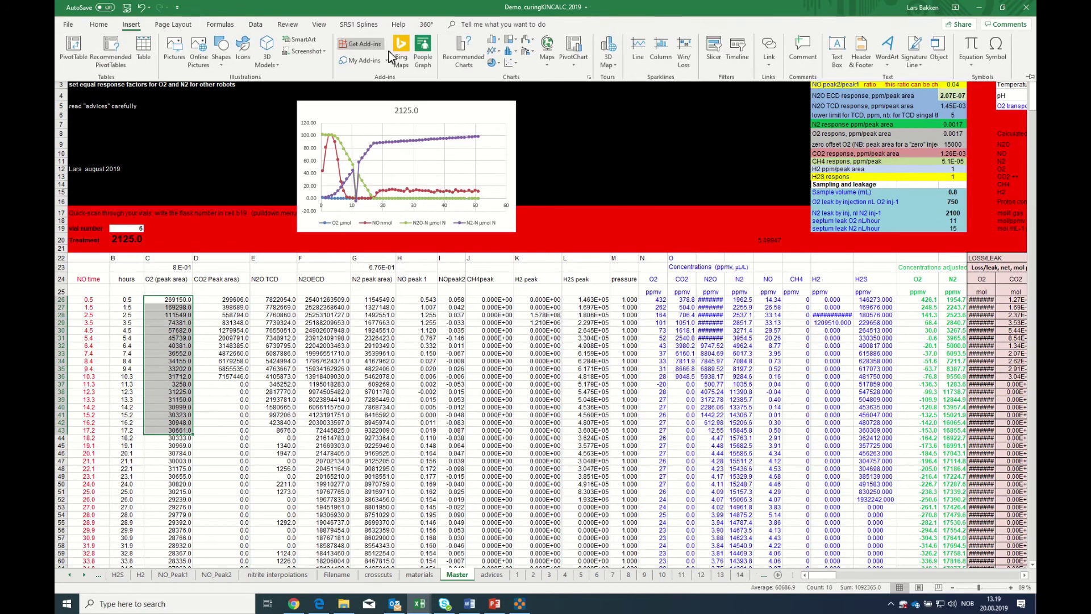
left_click(492, 50)
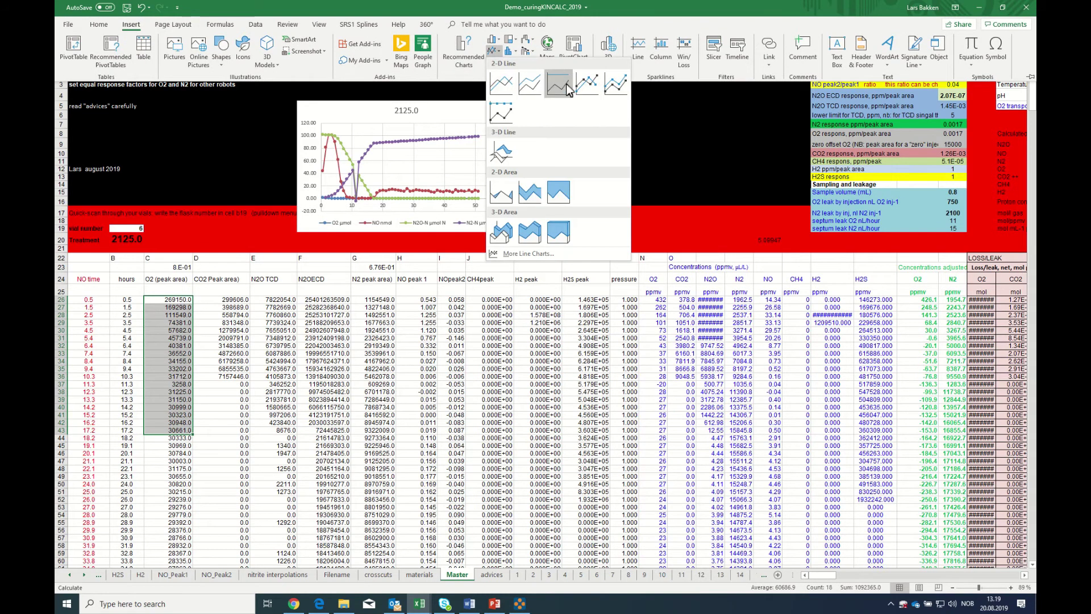
left_click(587, 94)
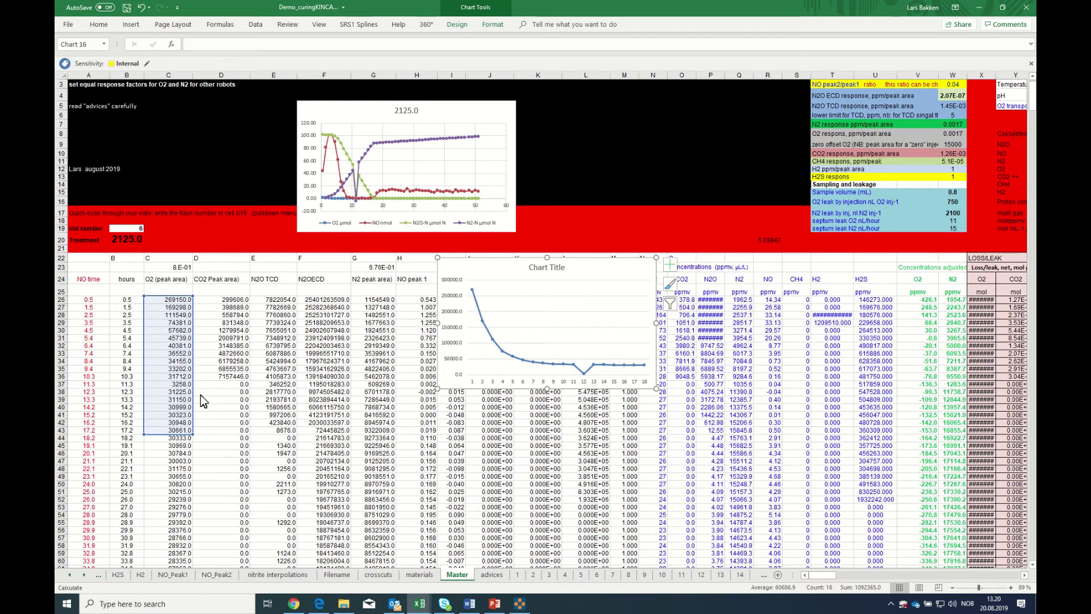
left_click_drag(191, 380, 259, 383)
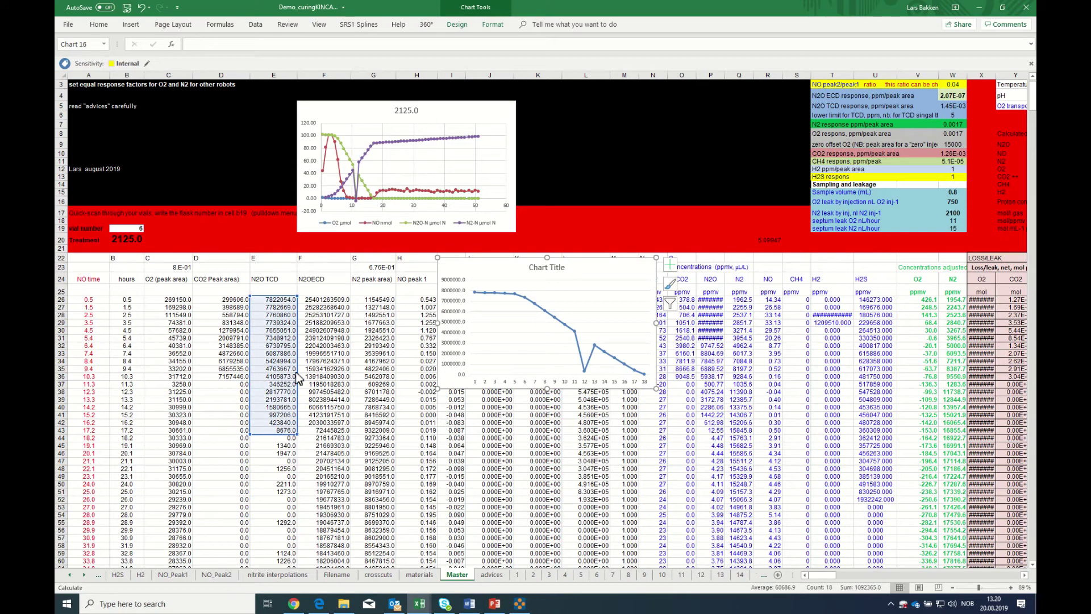
left_click_drag(296, 372, 364, 376)
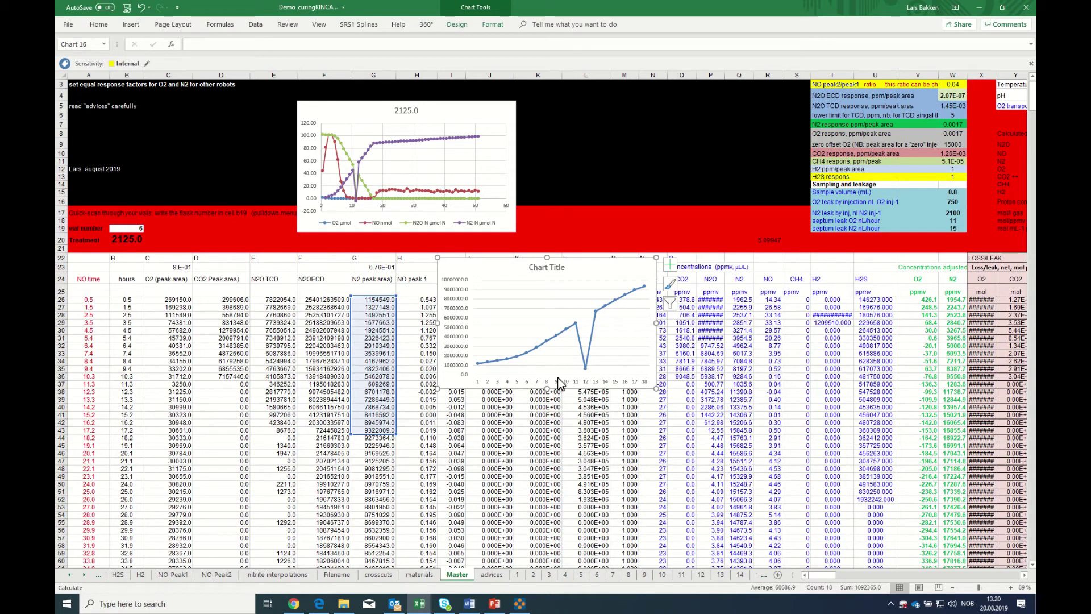
mouse_move(555, 345)
Replace the G37 outlier with =(G36+G38)/2 and colour it red
left_click(375, 386)
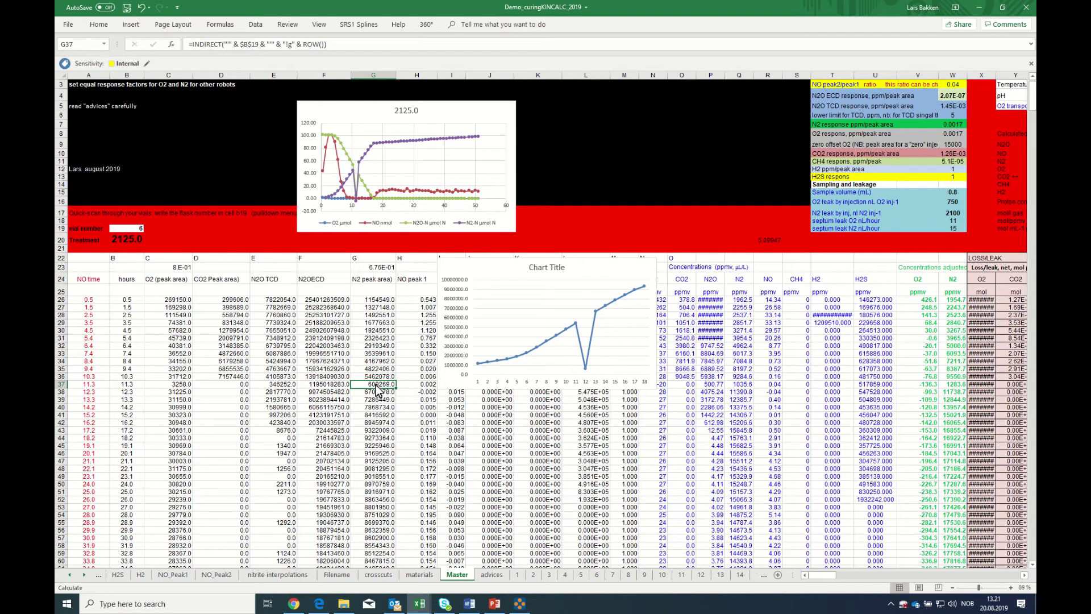
type("(")
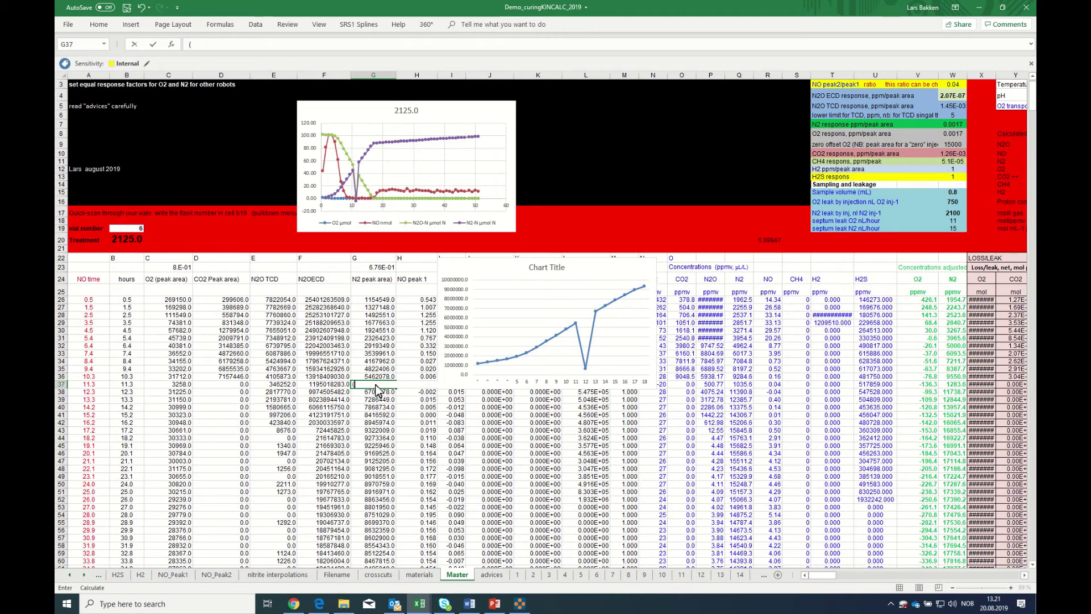
key("BackSpace")
type("=(")
left_click(374, 377)
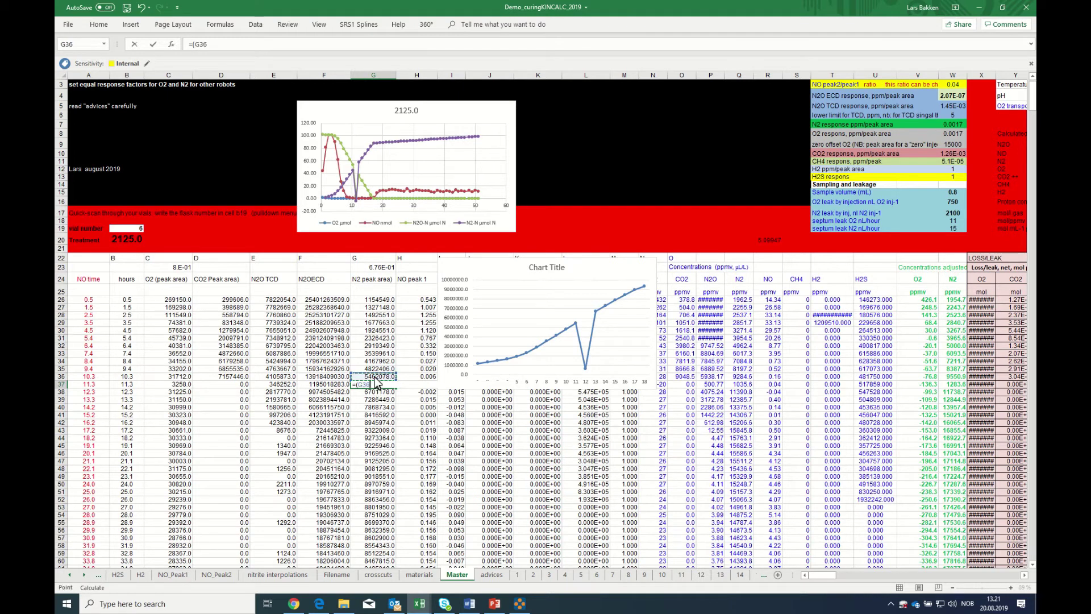
type("+")
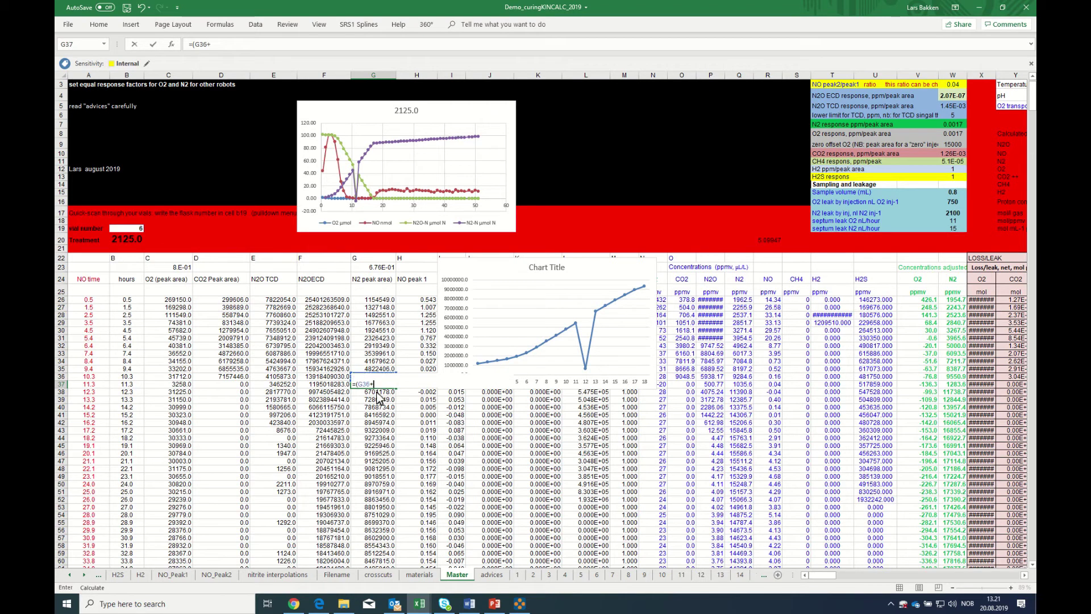
left_click(379, 396)
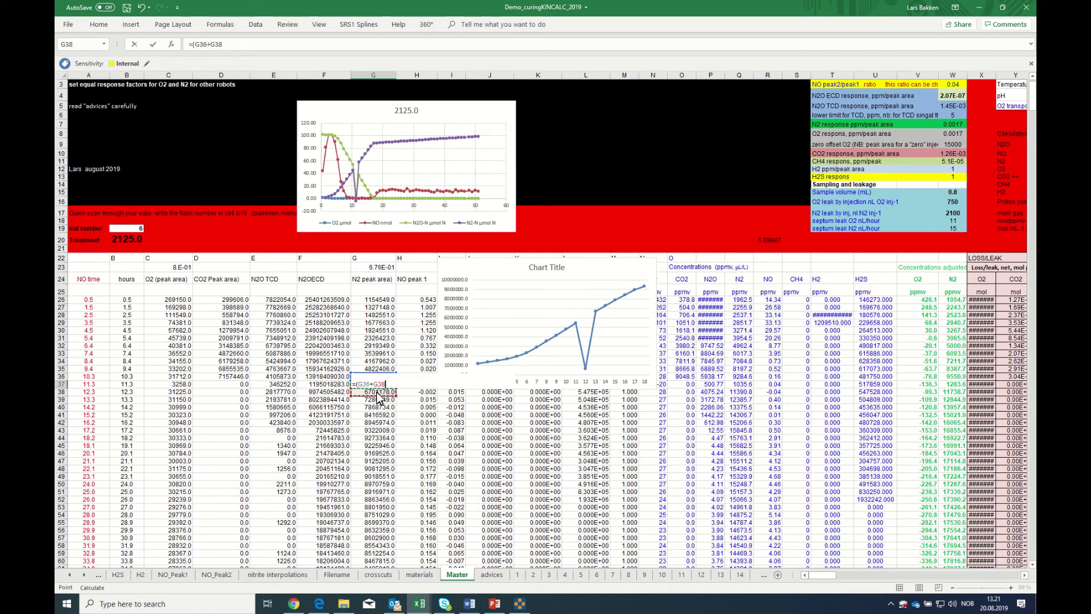
type(")/2")
key("Return")
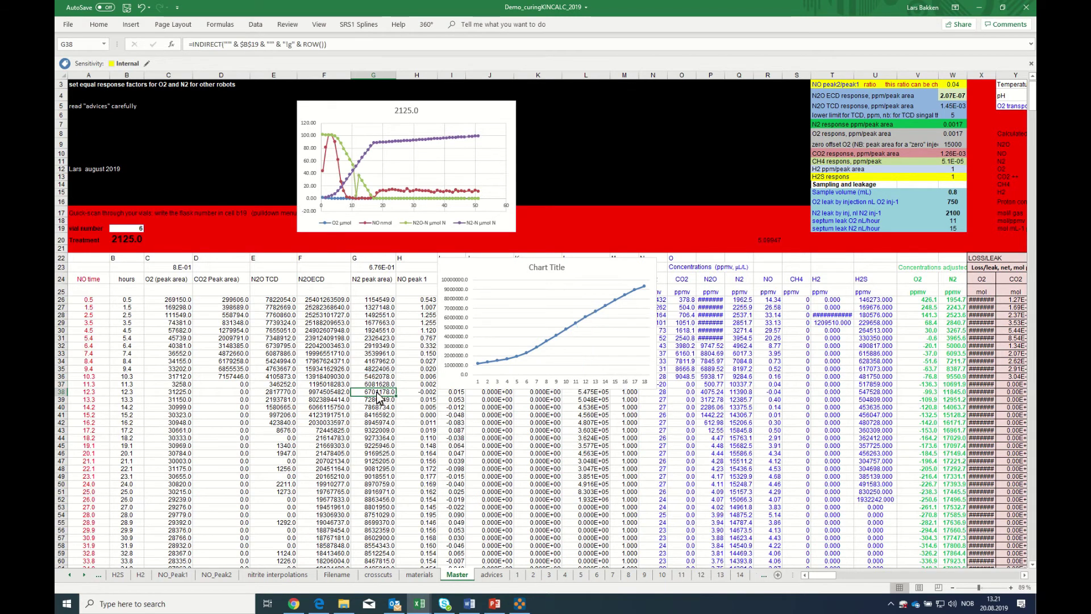
left_click(378, 385)
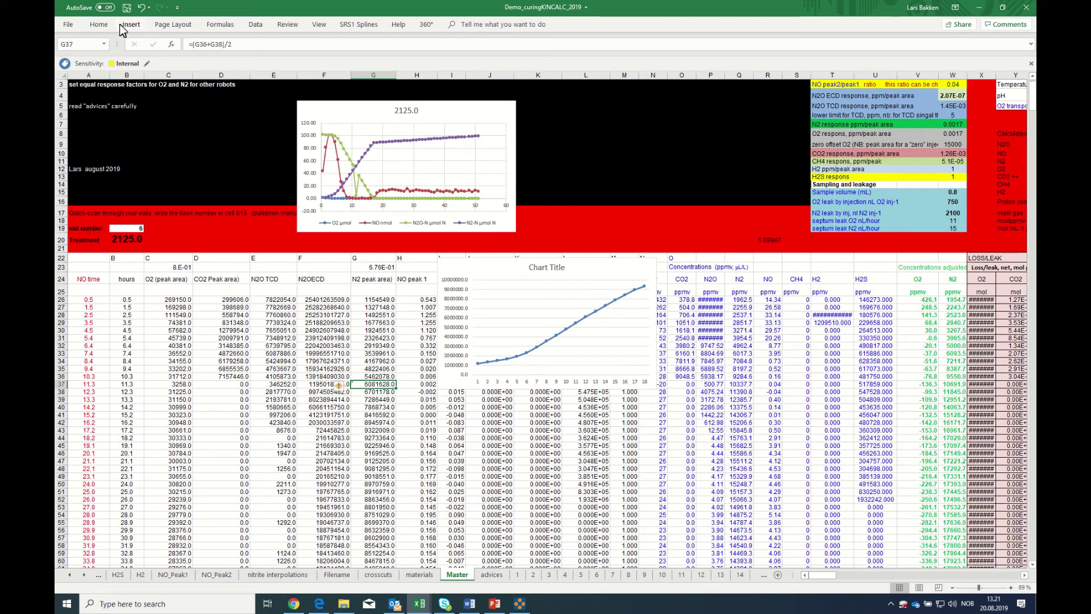
left_click(103, 27)
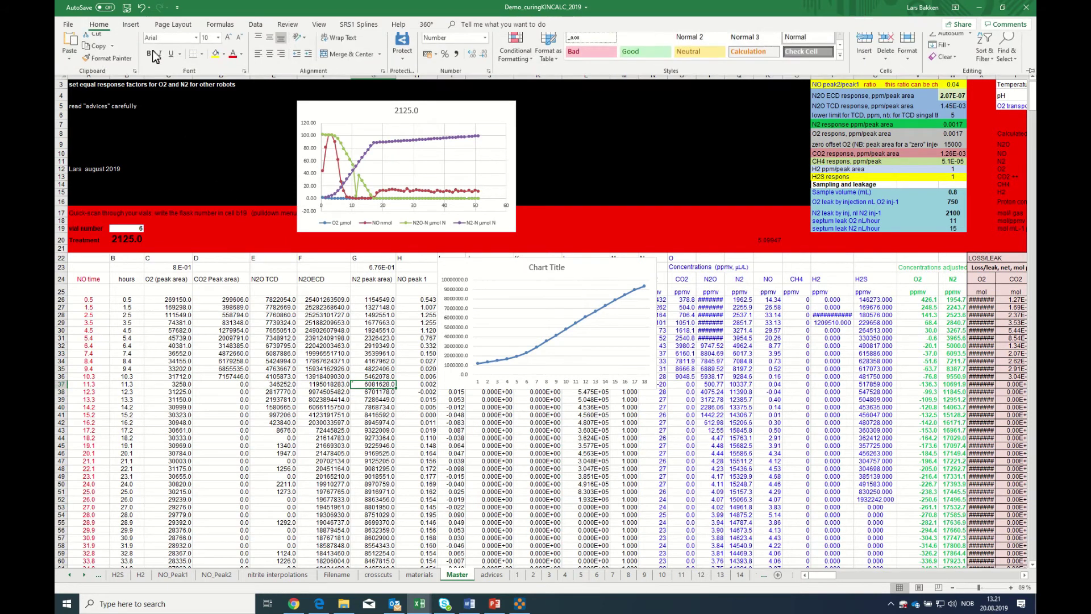
left_click(233, 60)
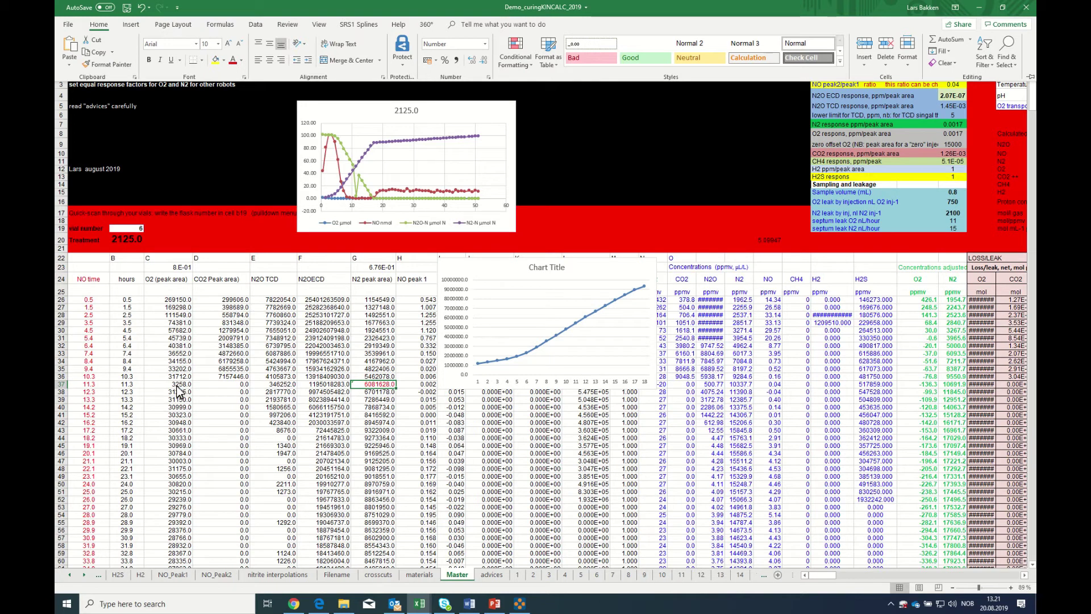
Copy G37's averaging formula into C37:F37
right_click(375, 391)
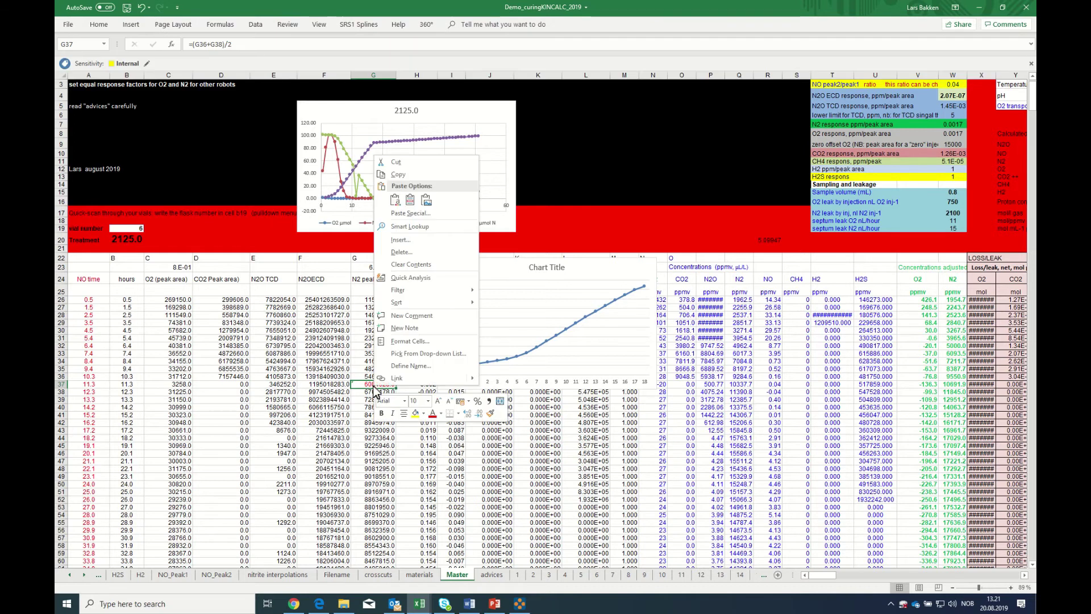
left_click(398, 175)
left_click_drag(331, 387, 182, 389)
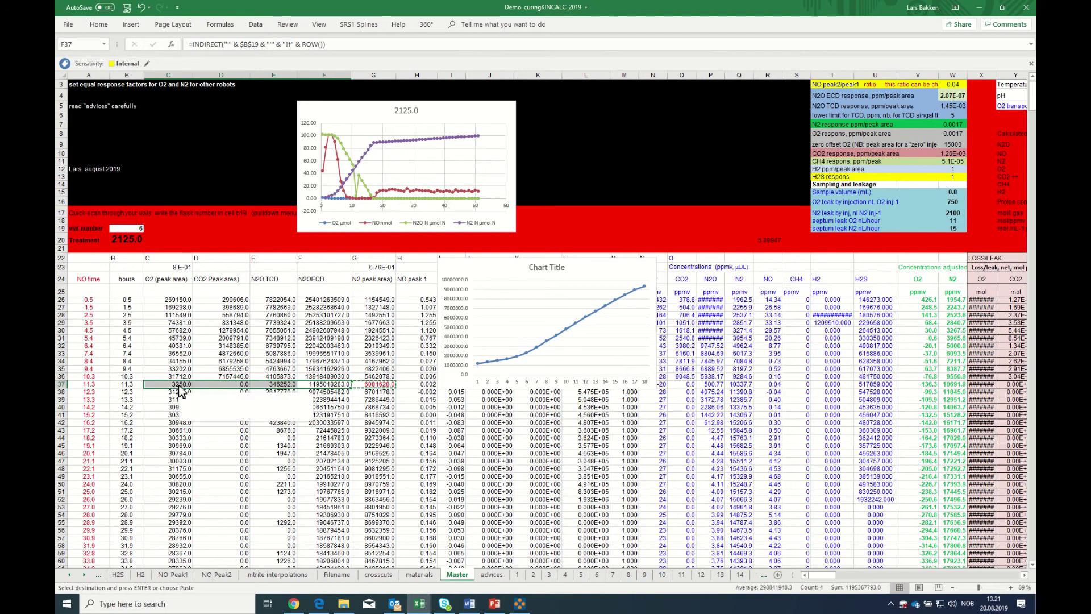
right_click(181, 389)
left_click(200, 199)
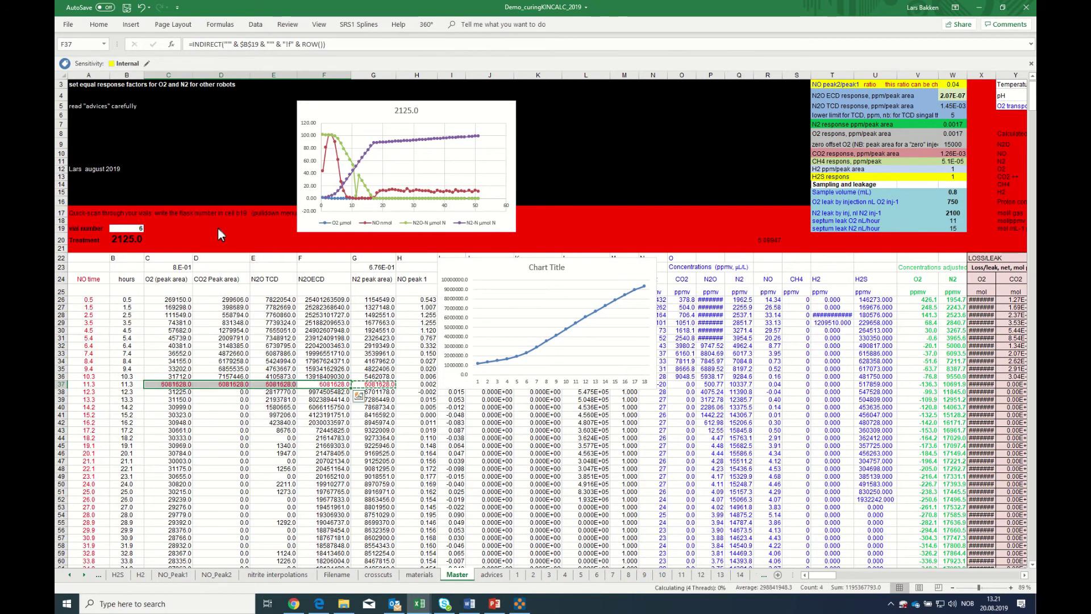
Move the lower chart's series range from column G to the N2O TCD column E
left_click(536, 348)
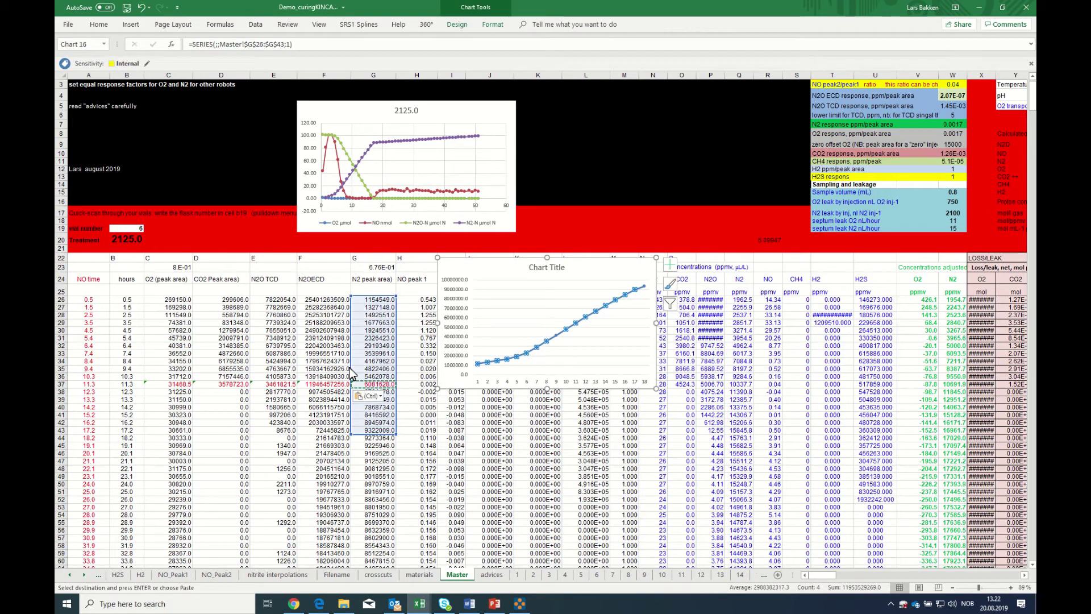
left_click_drag(350, 373, 340, 373)
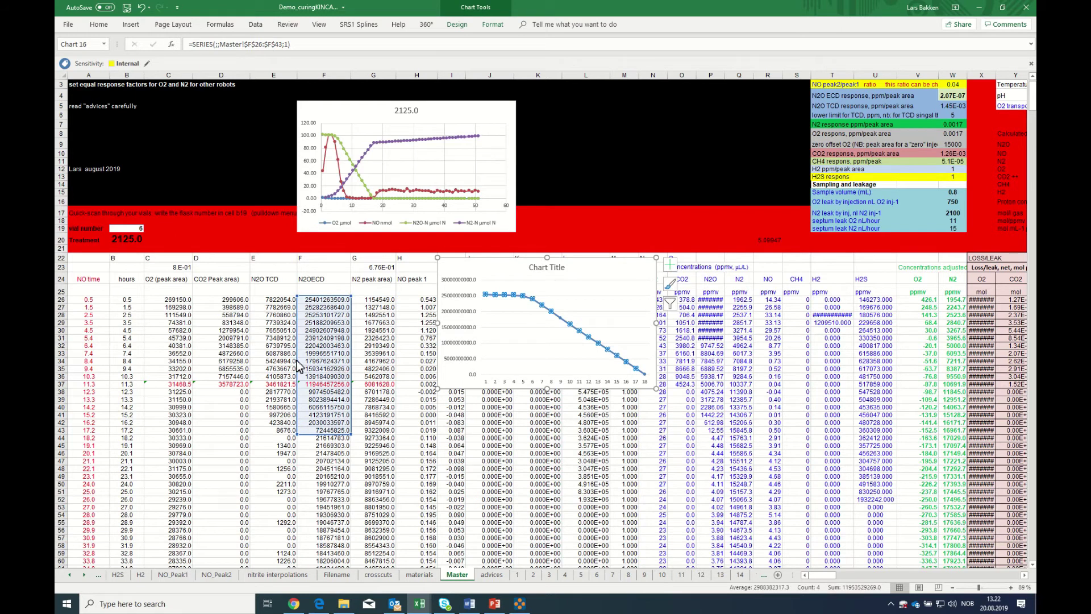
left_click_drag(298, 359, 287, 361)
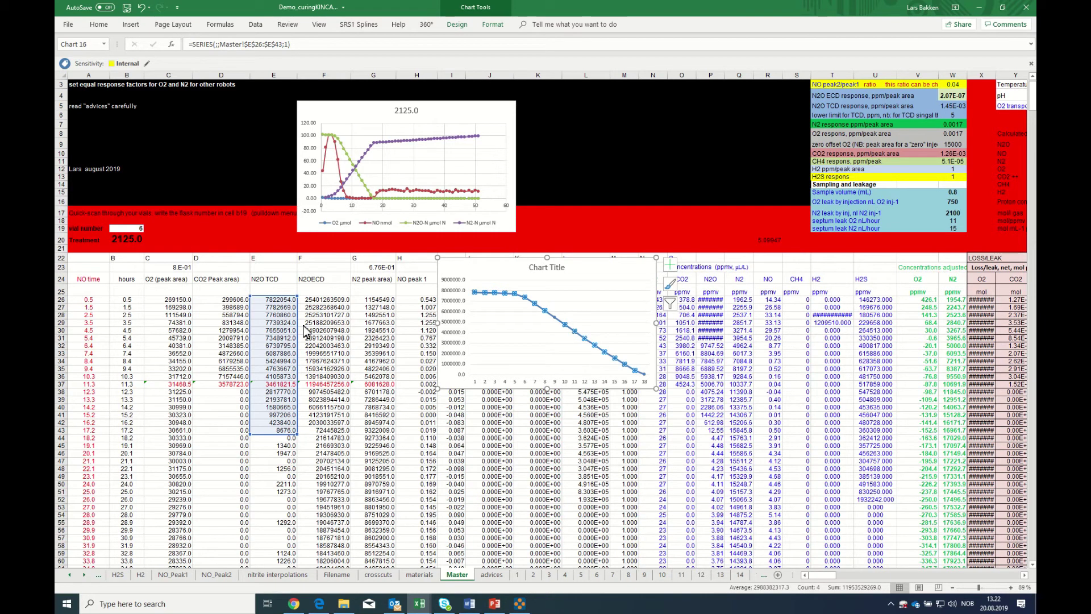
left_click(322, 386)
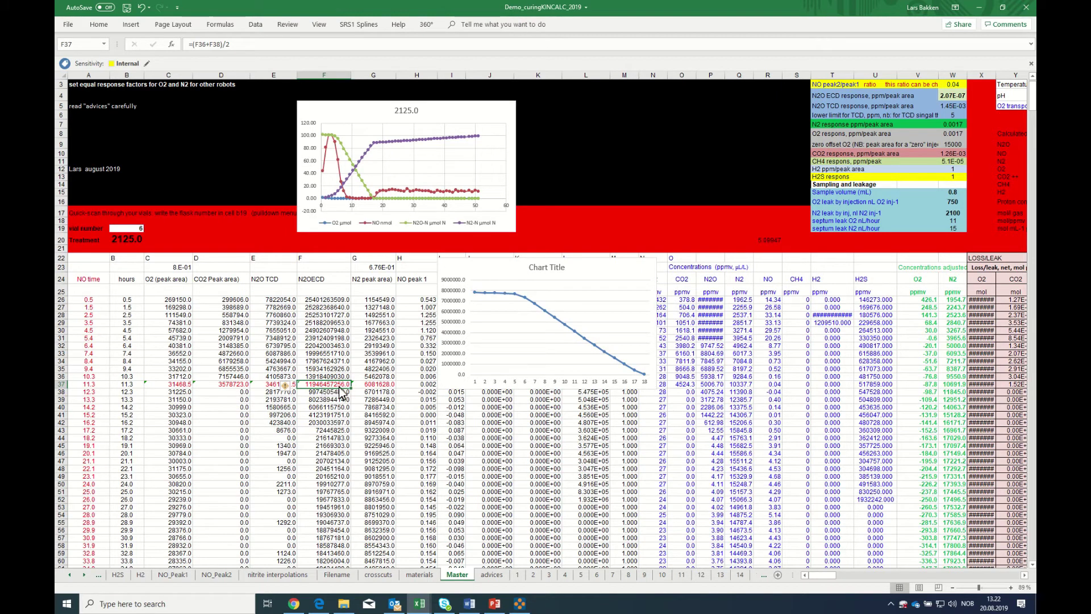
Scroll the sheet tabs back and inspect the formulas in G36 and G37
left_click(377, 385)
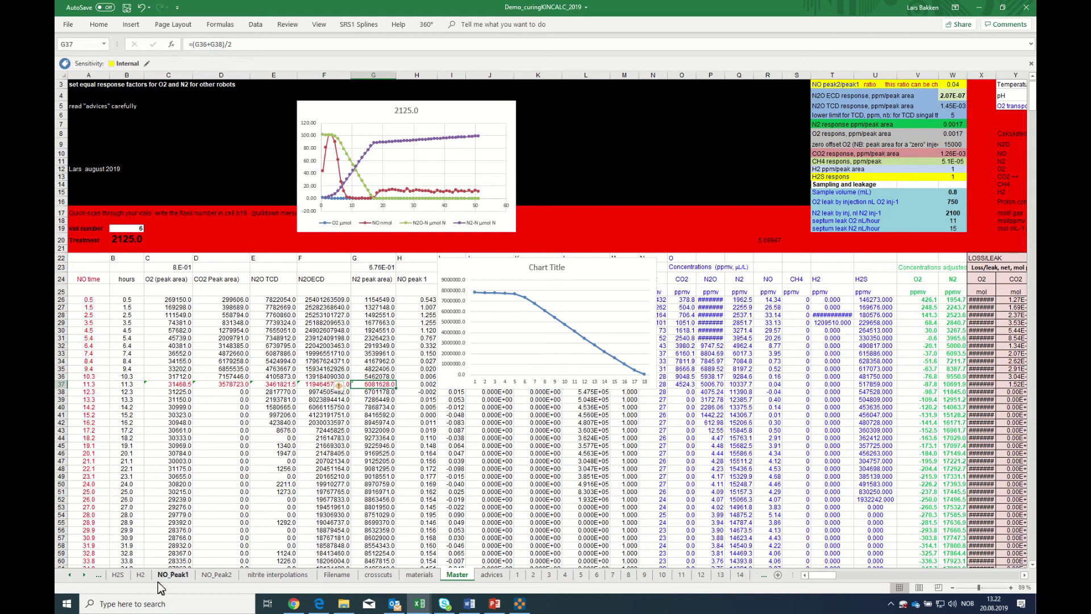
left_click(69, 575)
left_click(72, 575)
left_click(72, 575)
left_click(72, 576)
left_click(73, 576)
left_click(73, 577)
left_click(72, 577)
left_click(73, 576)
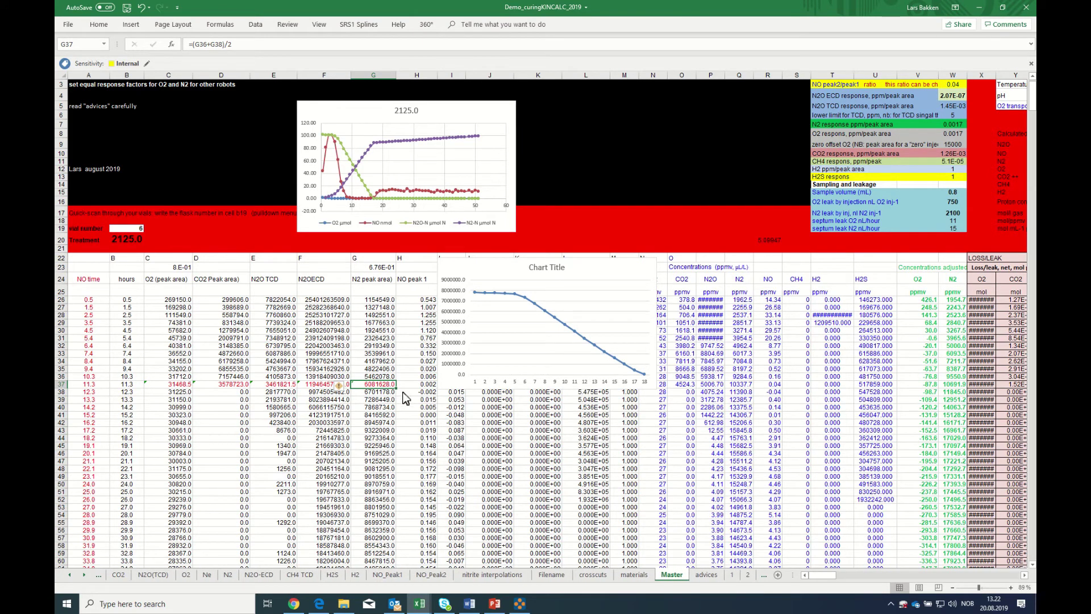
left_click(379, 378)
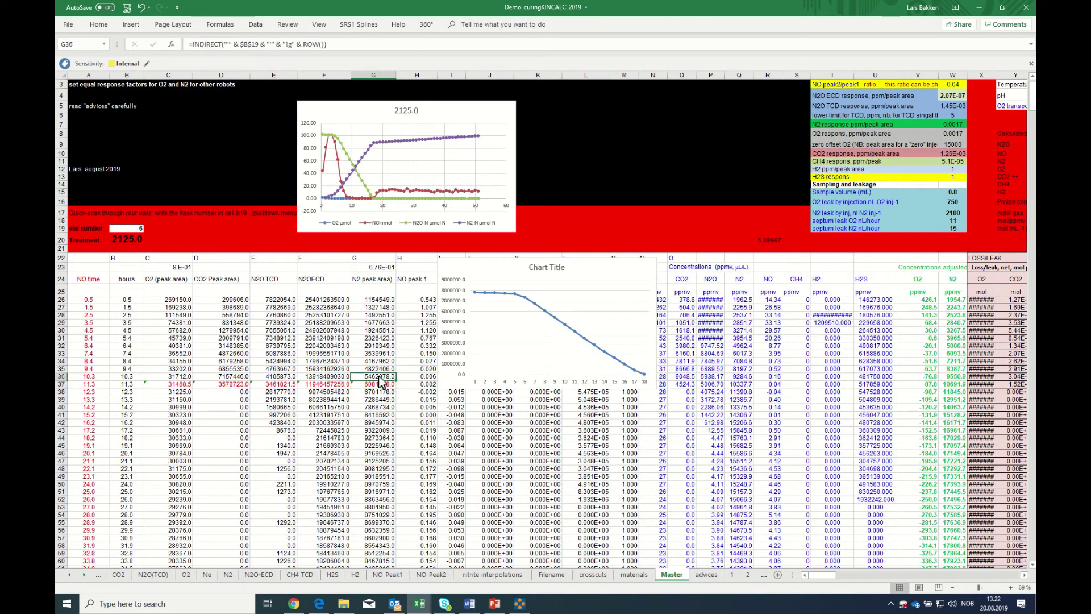
left_click(382, 386)
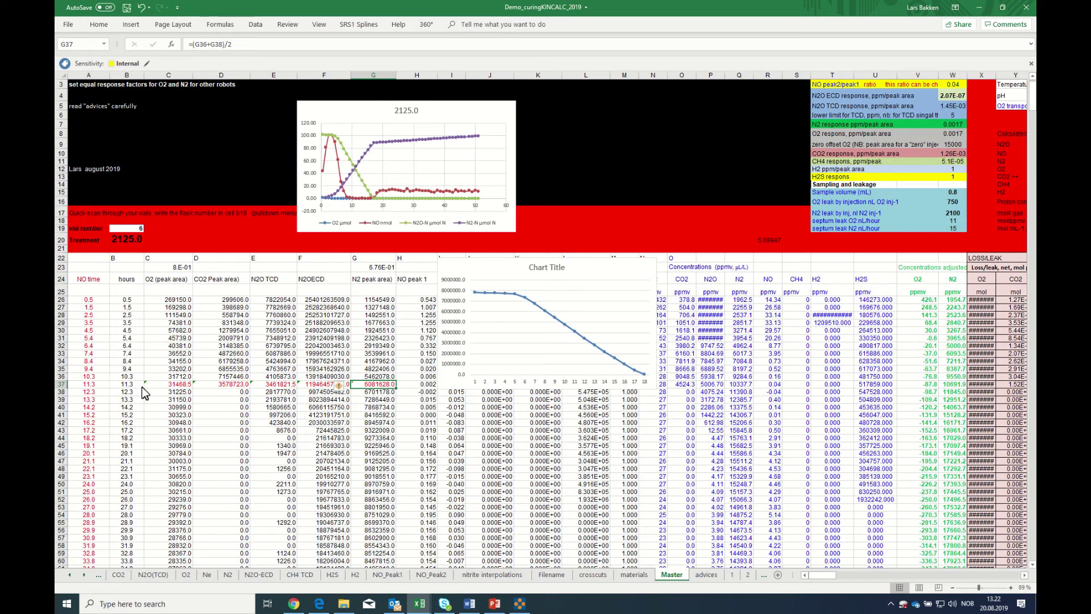
Inspect the pasted averaging formulas across C37:G37
left_click(178, 385)
left_click(244, 385)
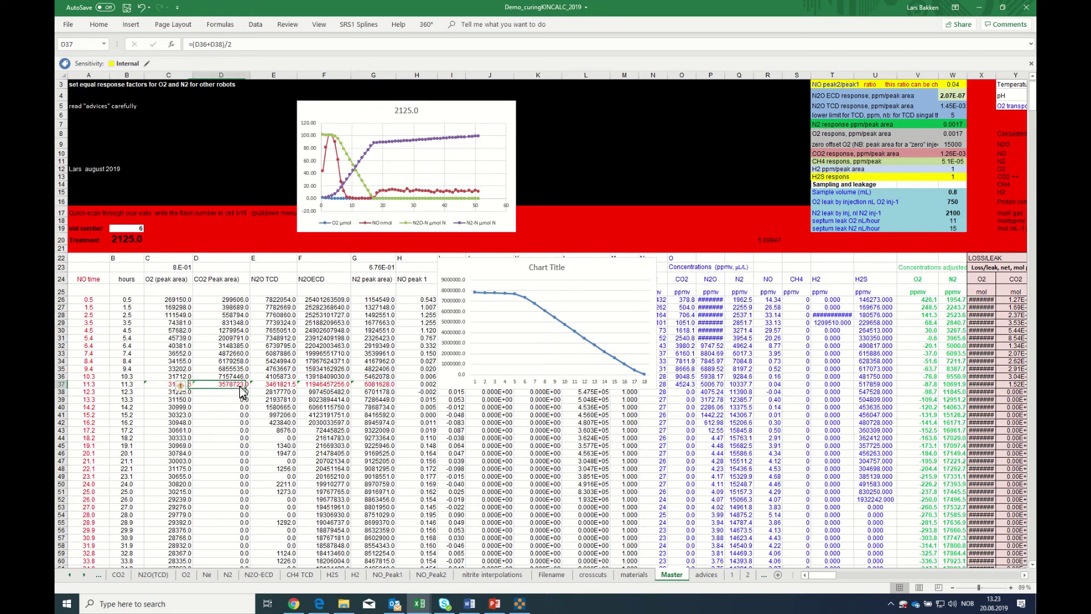
left_click(284, 387)
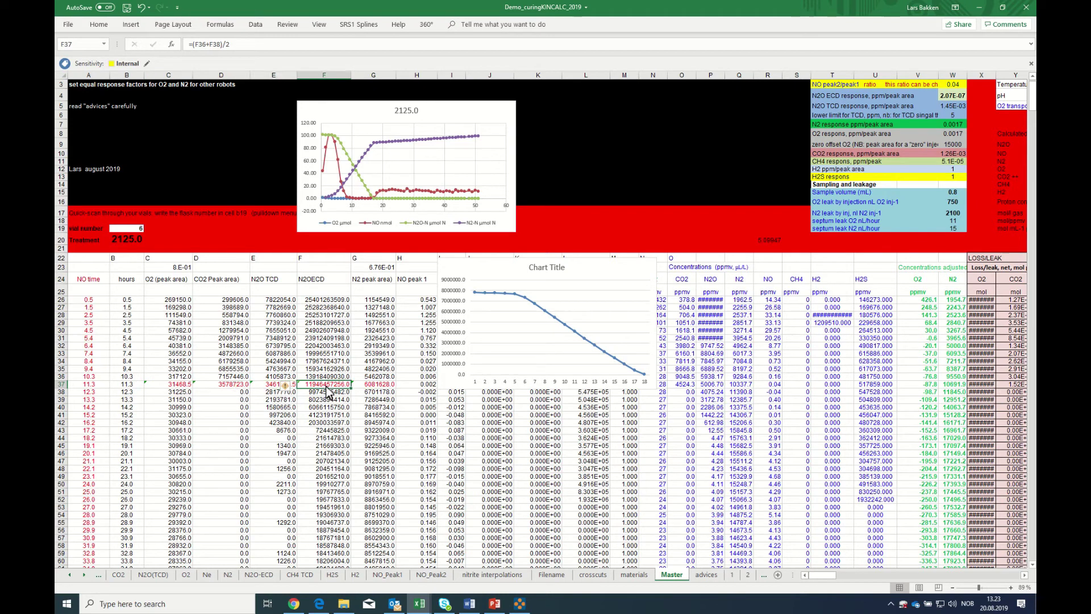
left_click(329, 387)
left_click(378, 386)
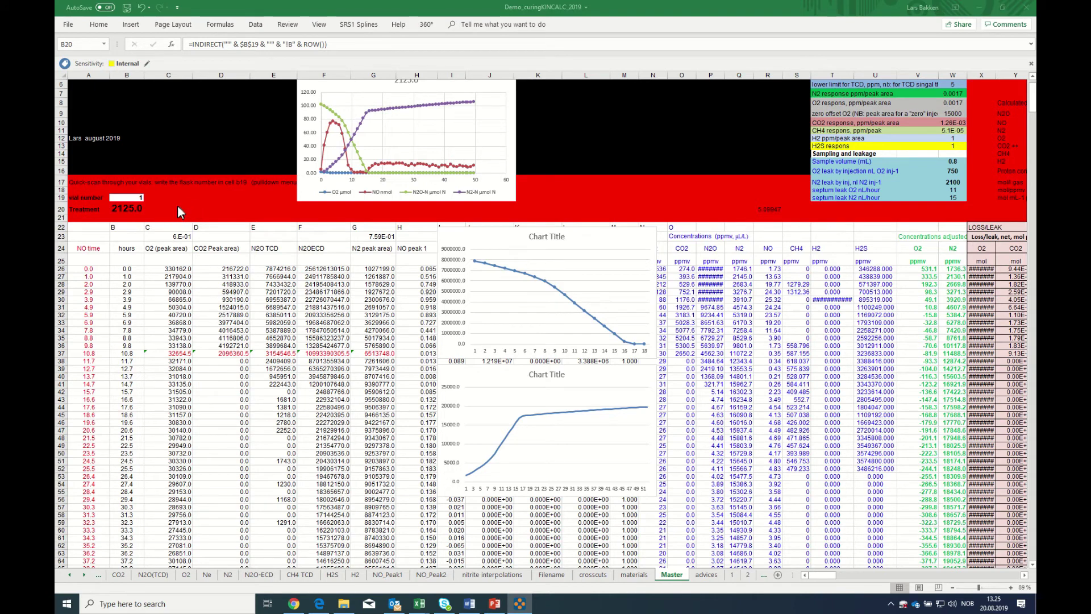
key("alt+Tab")
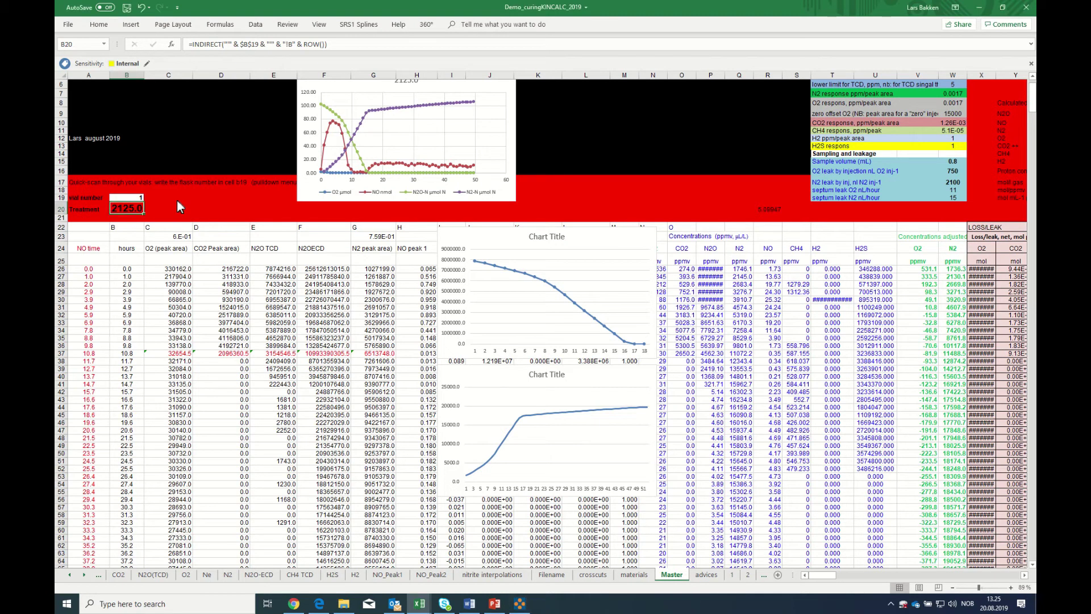
left_click(137, 199)
left_click(199, 208)
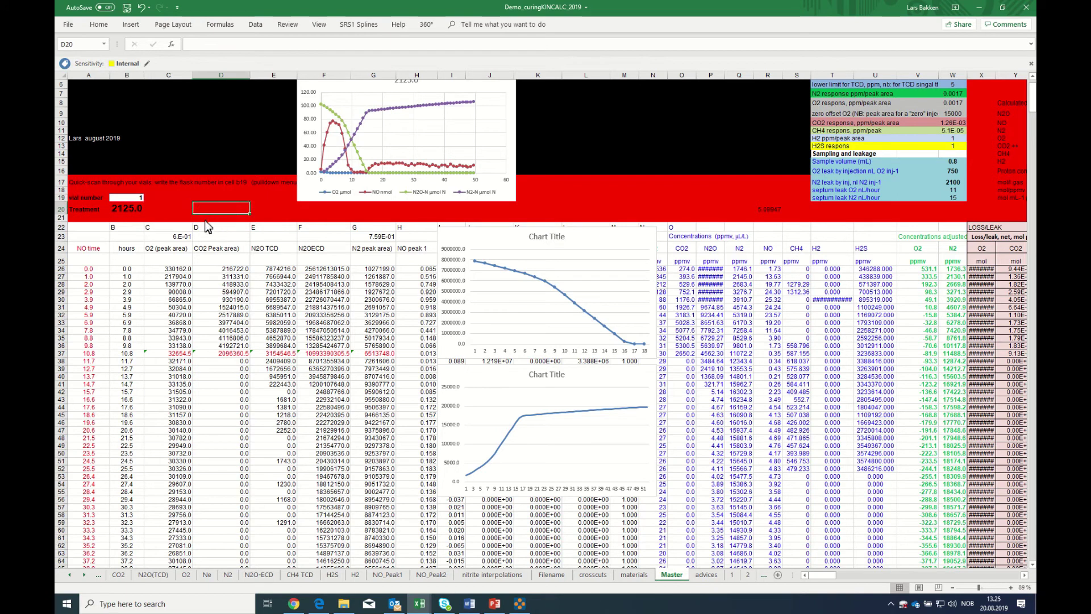
left_click(167, 200)
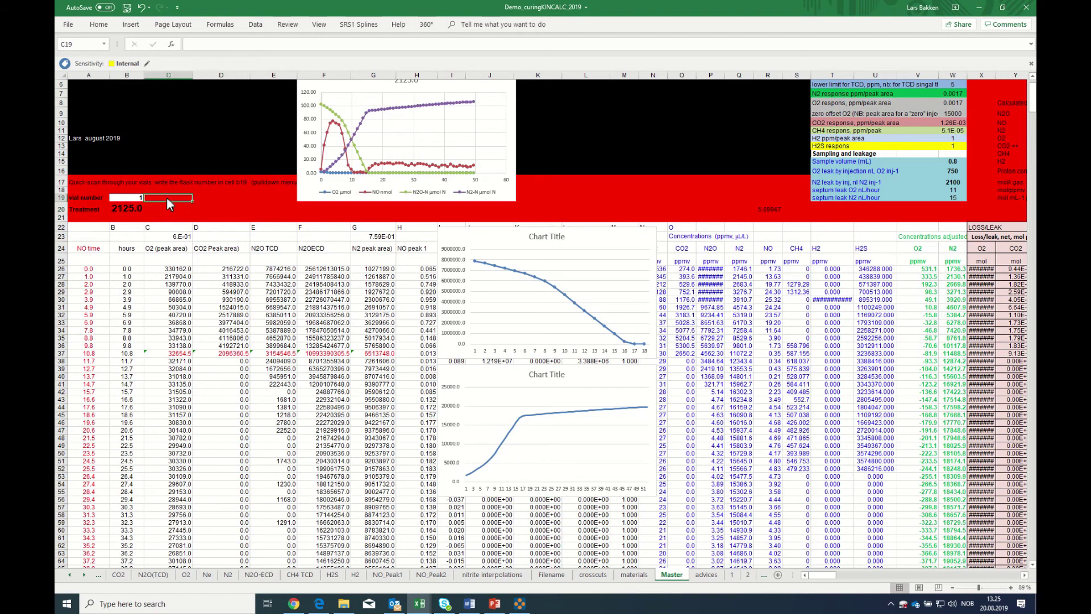
left_click(205, 200)
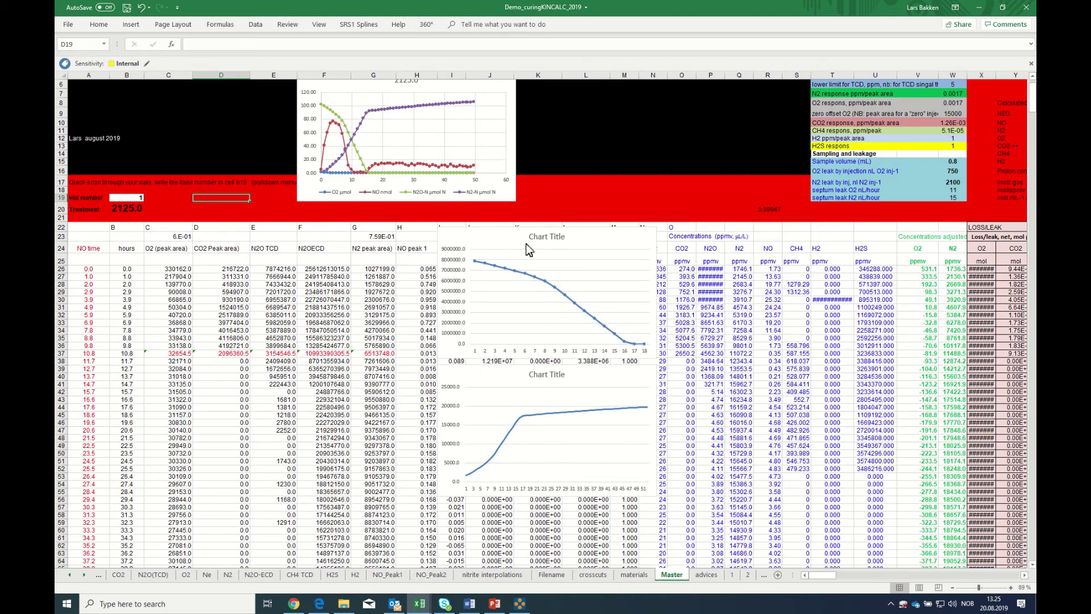
left_click(951, 162)
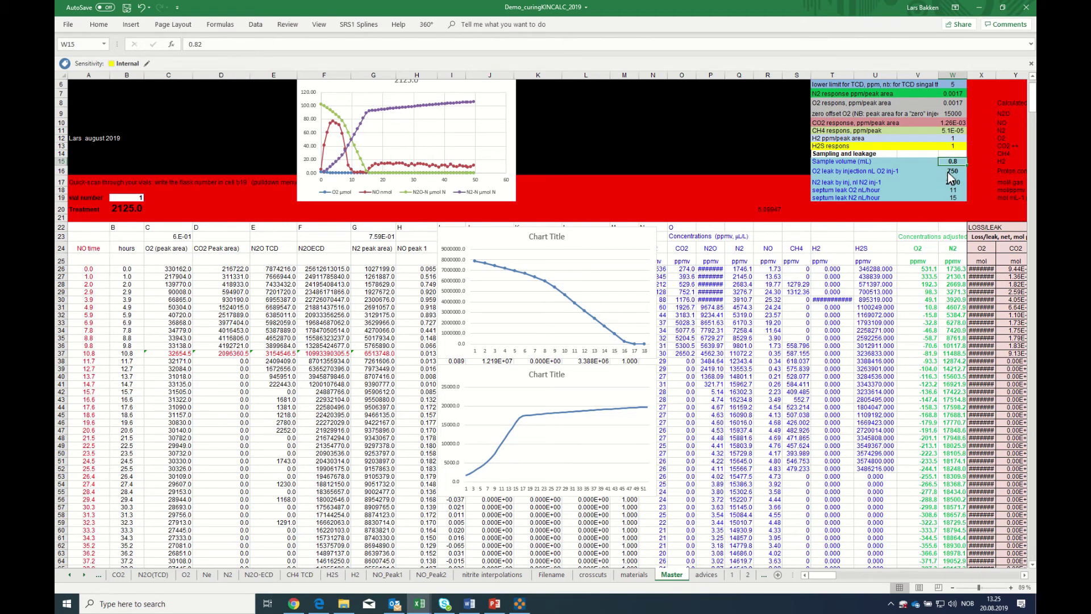
left_click(951, 172)
left_click(948, 184)
left_click(948, 173)
left_click(945, 164)
left_click(131, 199)
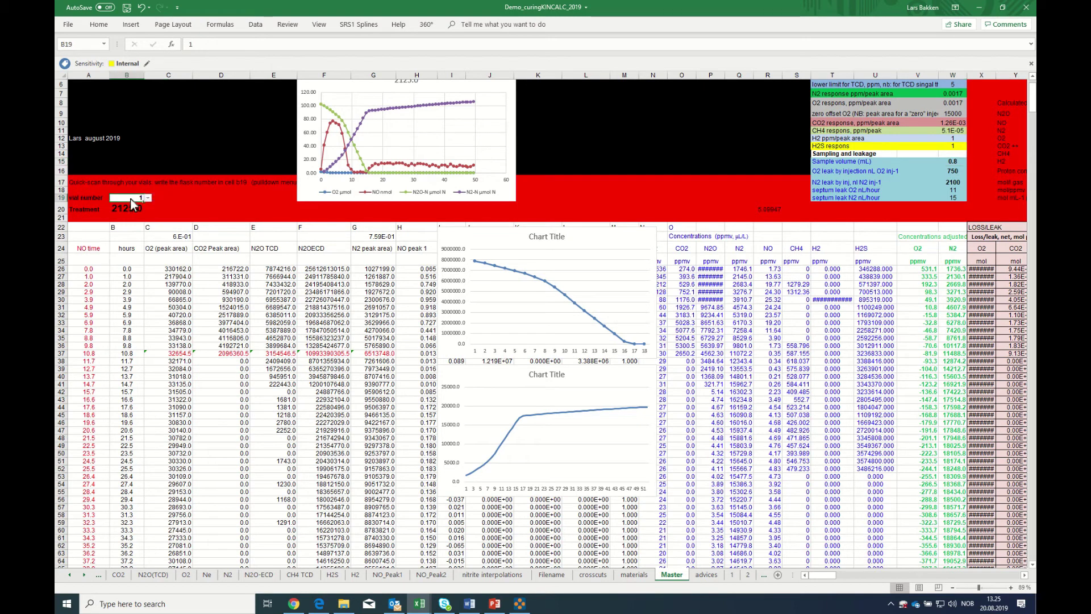
Set B19 to vial 8, check B20's INDIRECT formula, and select V26:W77
type("8")
key("Return")
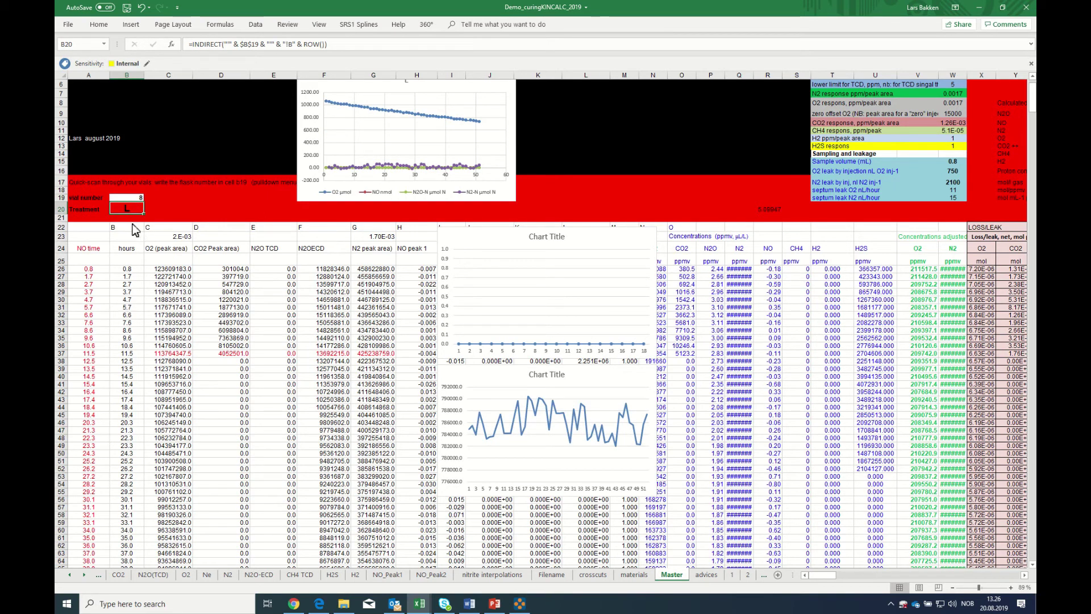
left_click(123, 198)
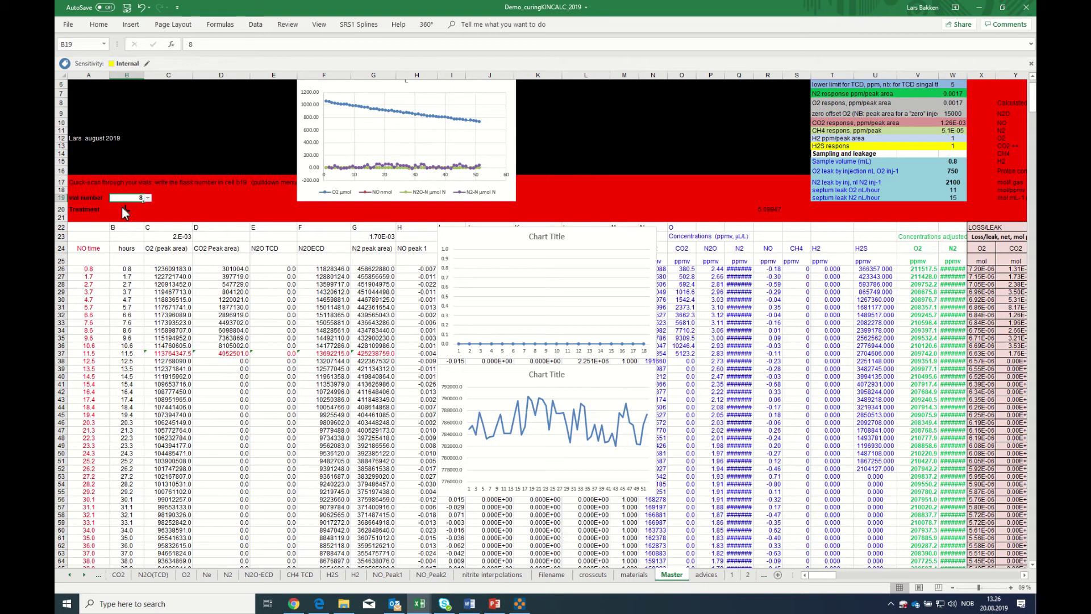
left_click(123, 210)
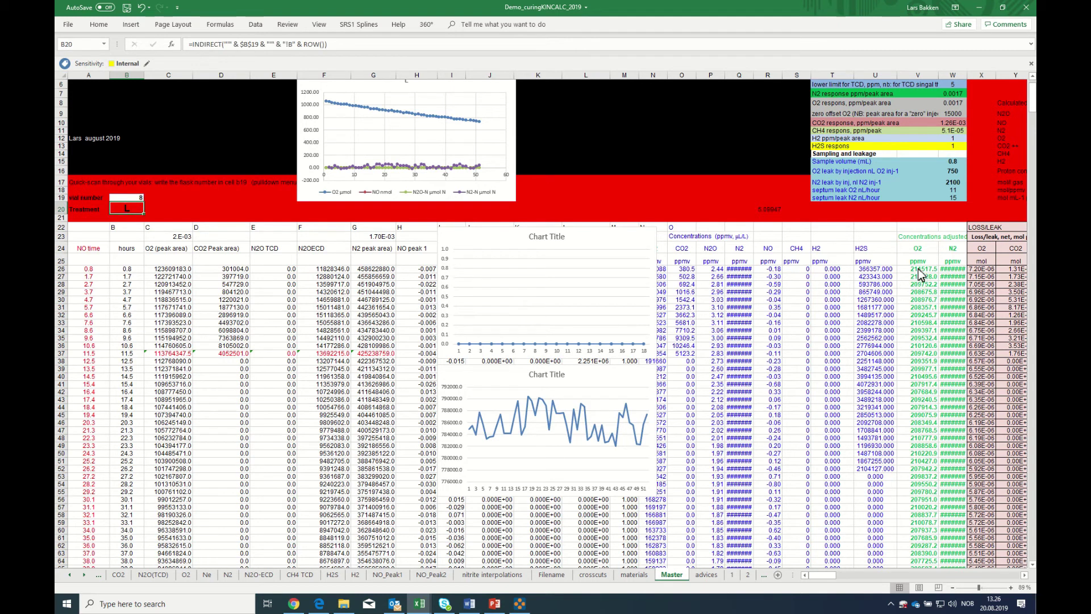
left_click_drag(919, 269, 943, 551)
scroll(943, 552, "up", 5)
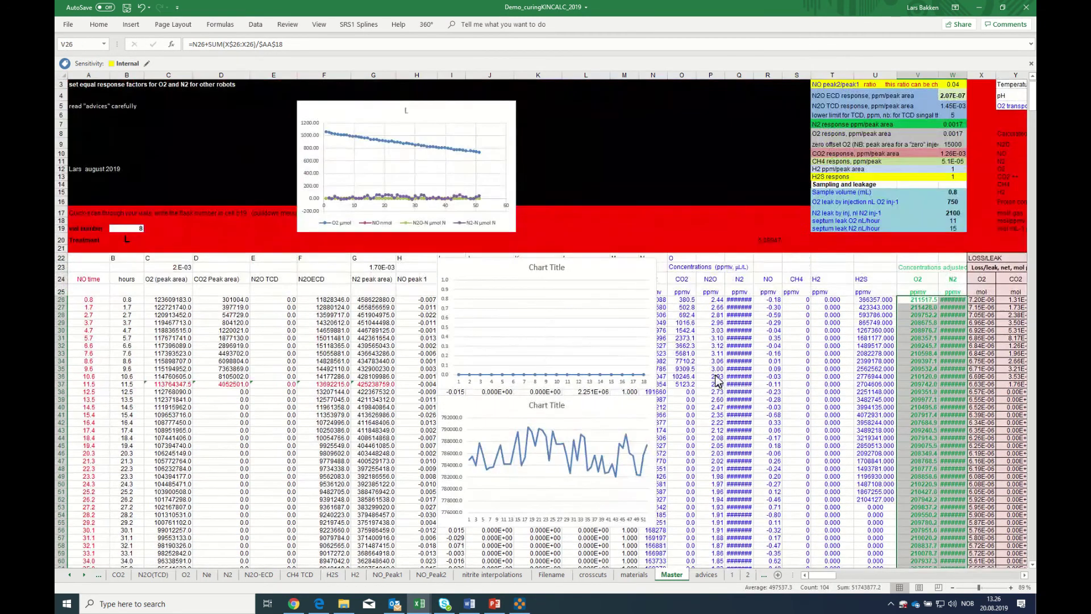
Insert a line chart of vial 8's adjusted concentrations and move it up beside the existing chart
left_click(129, 26)
left_click(493, 39)
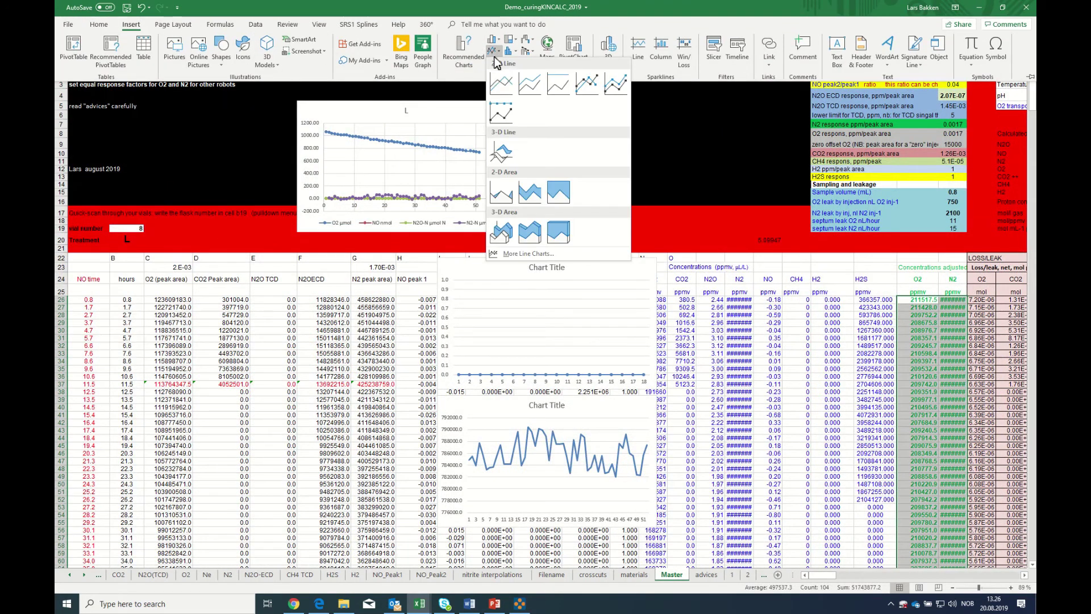
left_click(503, 91)
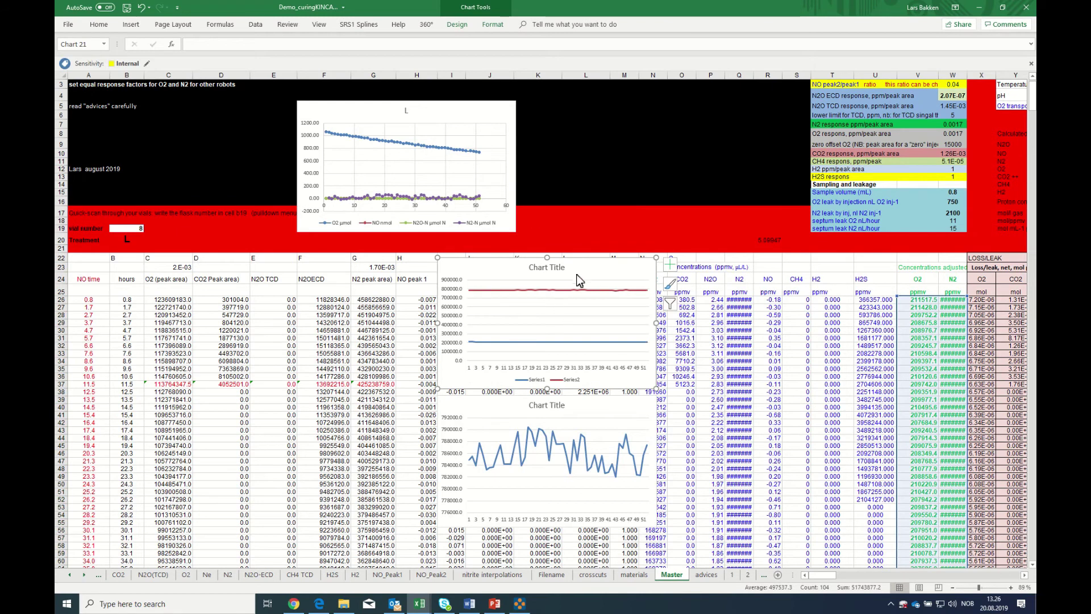
mouse_move(583, 278)
left_mouse_down()
mouse_move(699, 268)
mouse_move(694, 133)
left_mouse_up()
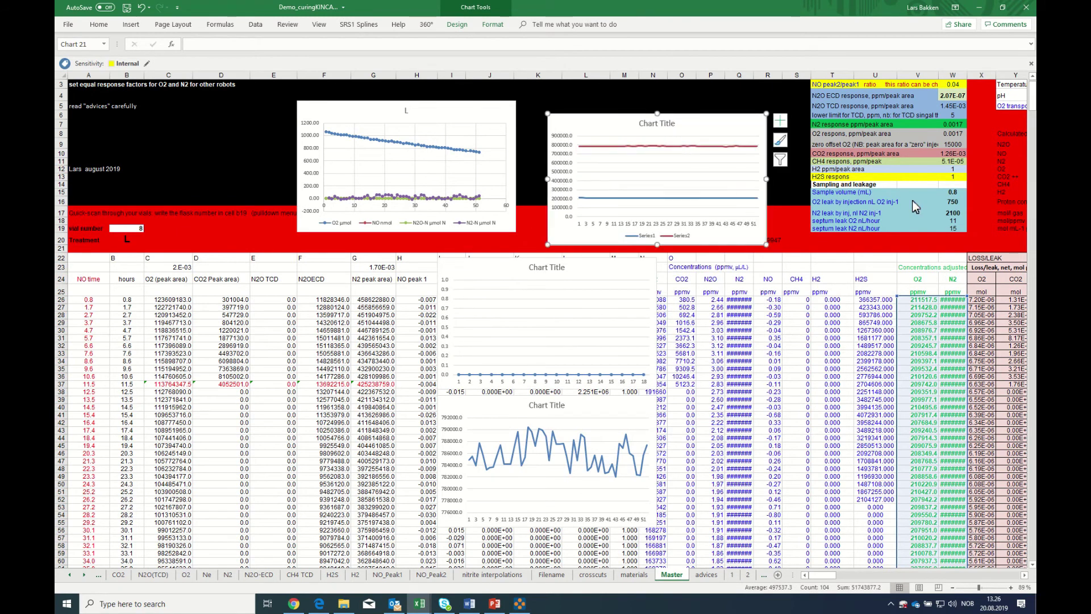
left_click(952, 193)
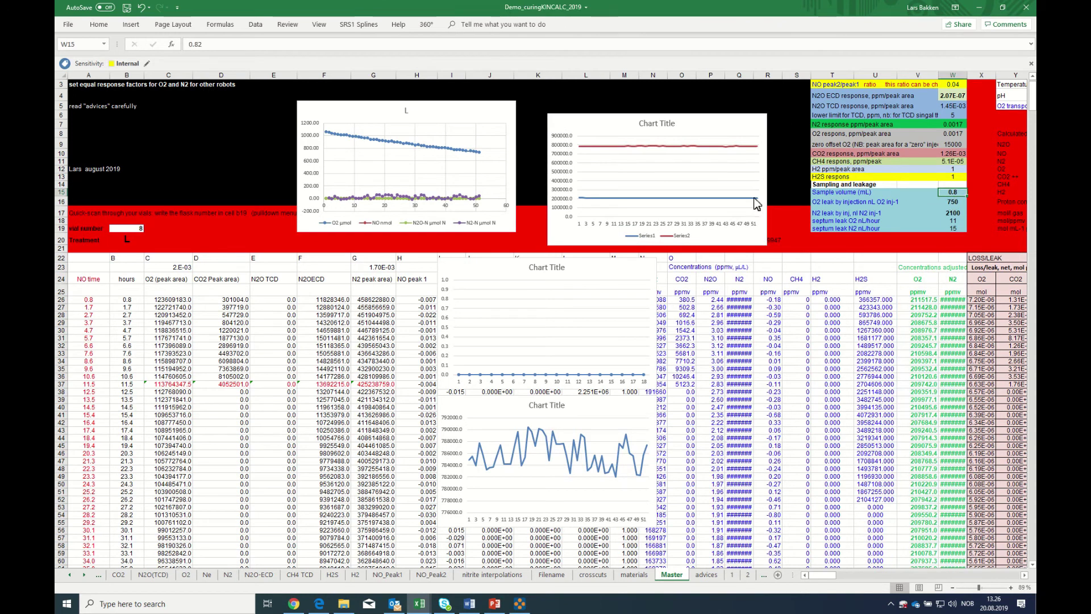
Put the N2 series on a secondary axis and nudge the chart into place
left_click(648, 149)
right_click(647, 149)
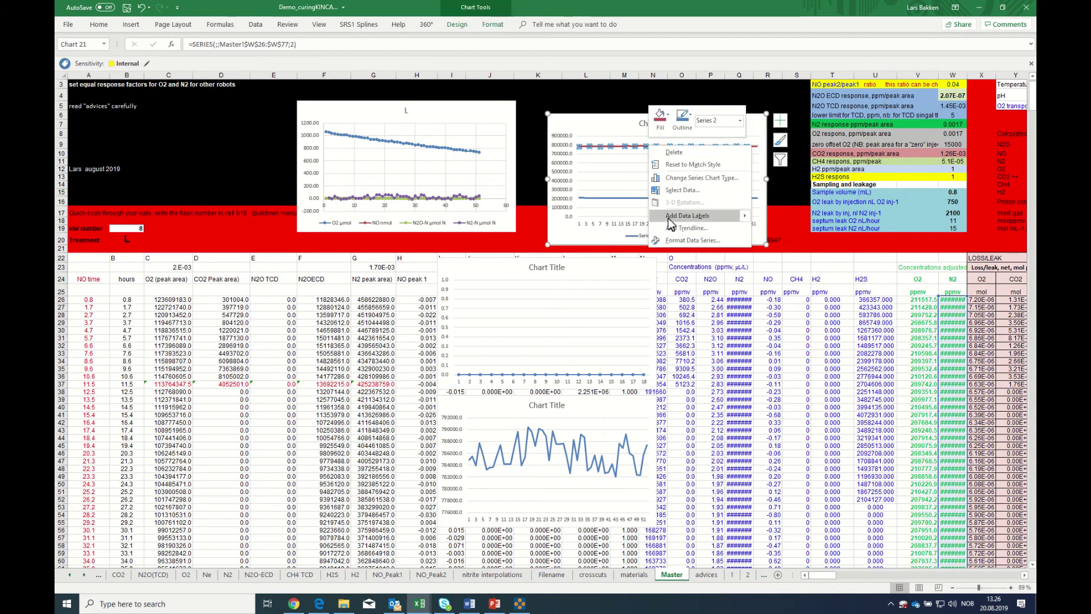
left_click(683, 241)
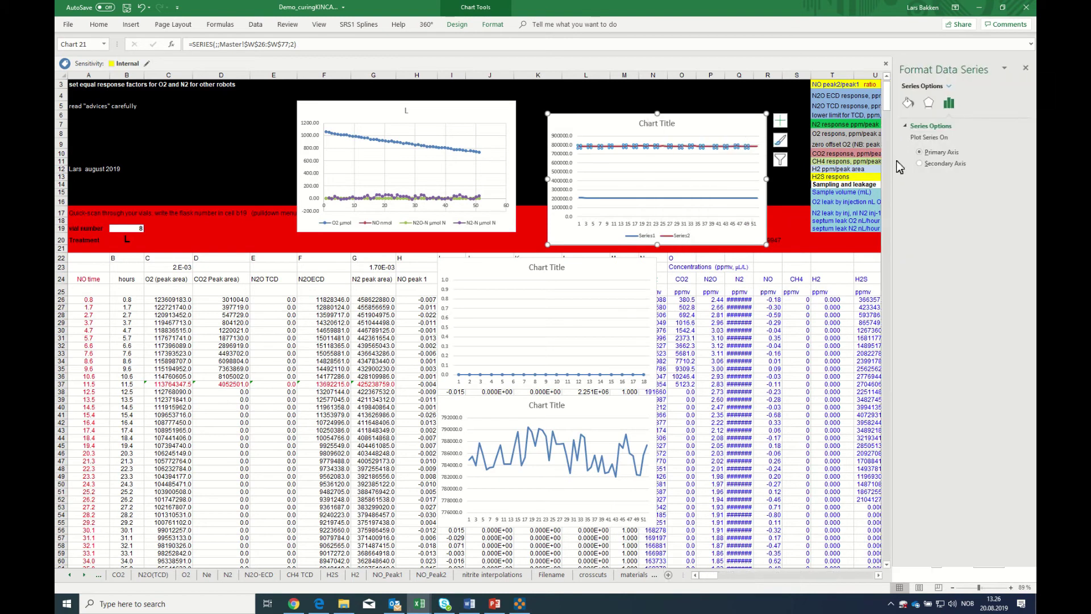
left_click(919, 163)
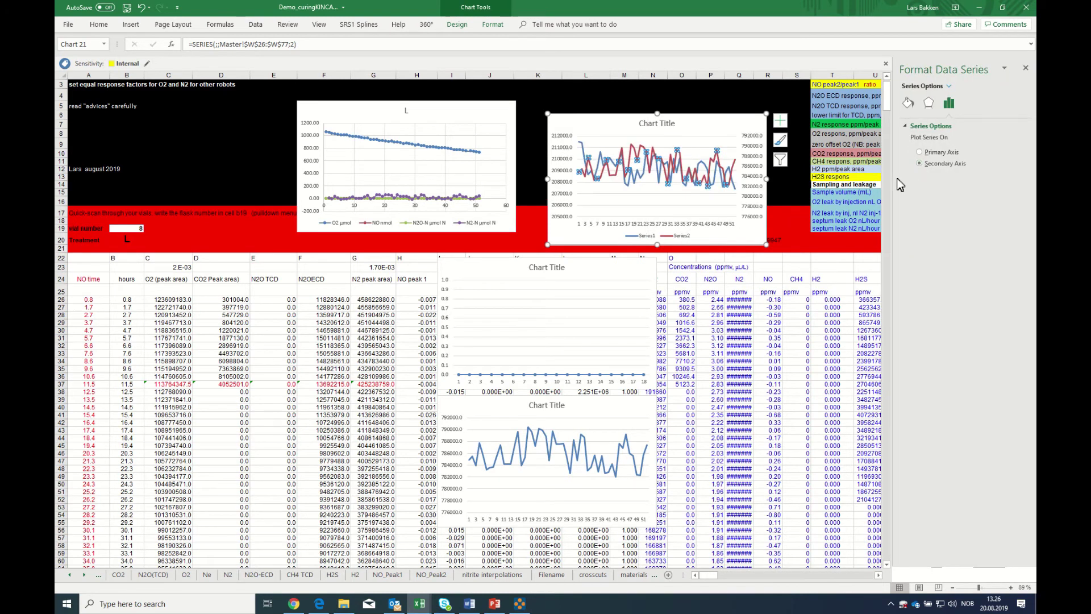
left_click(644, 204)
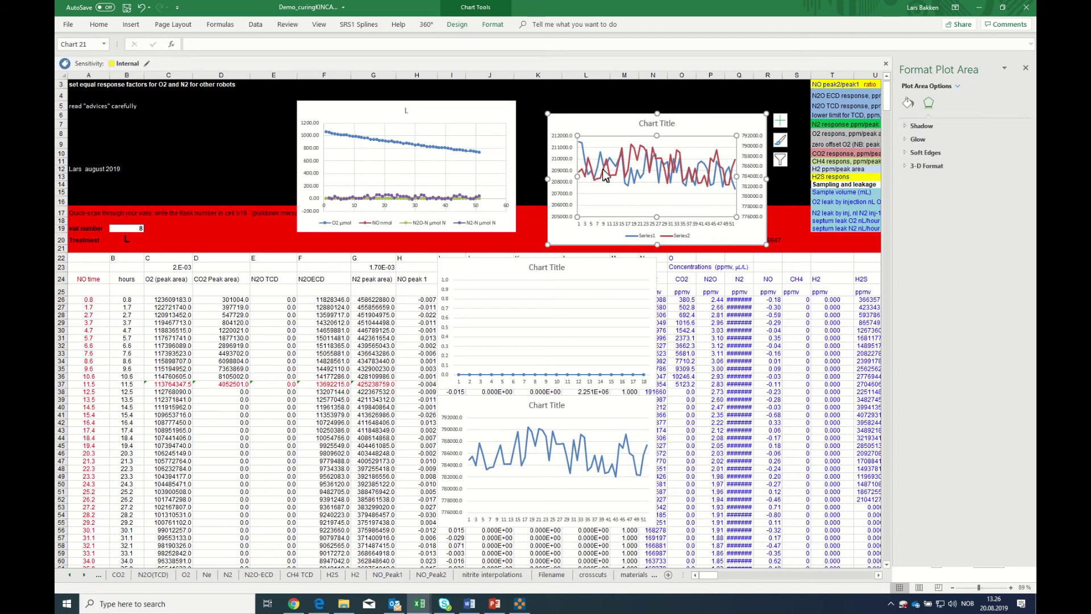
left_click(1025, 68)
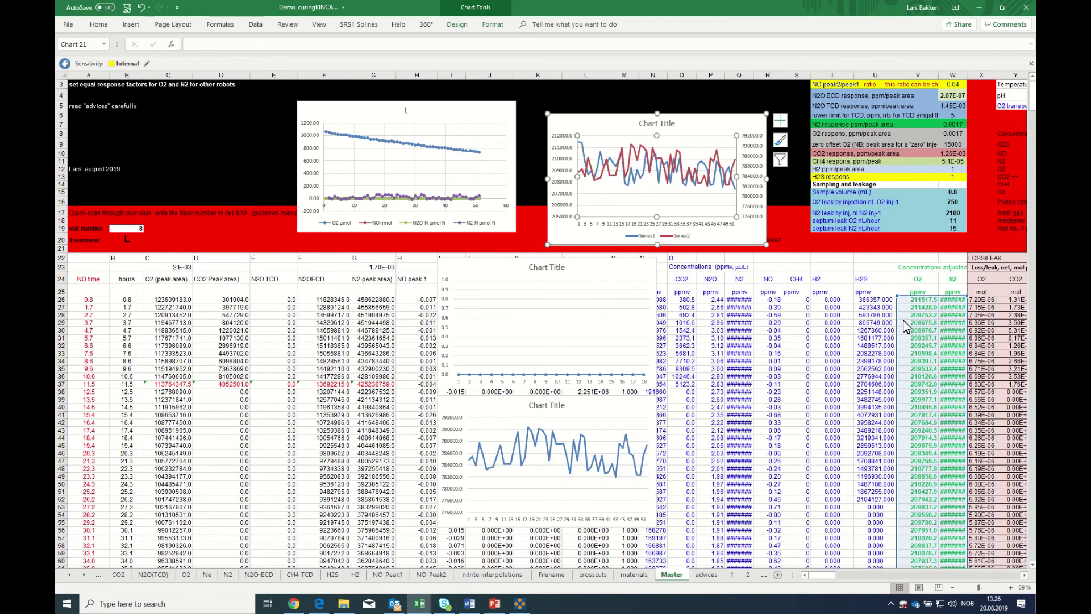
left_click_drag(710, 134, 720, 140)
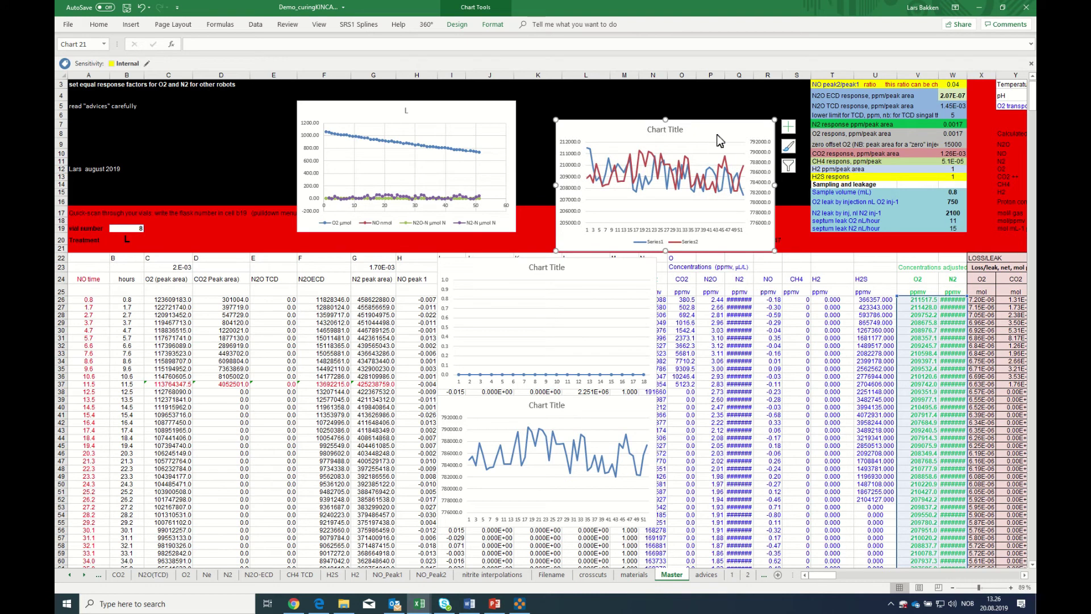
Set the vial number in B19 to 7
left_click(129, 229)
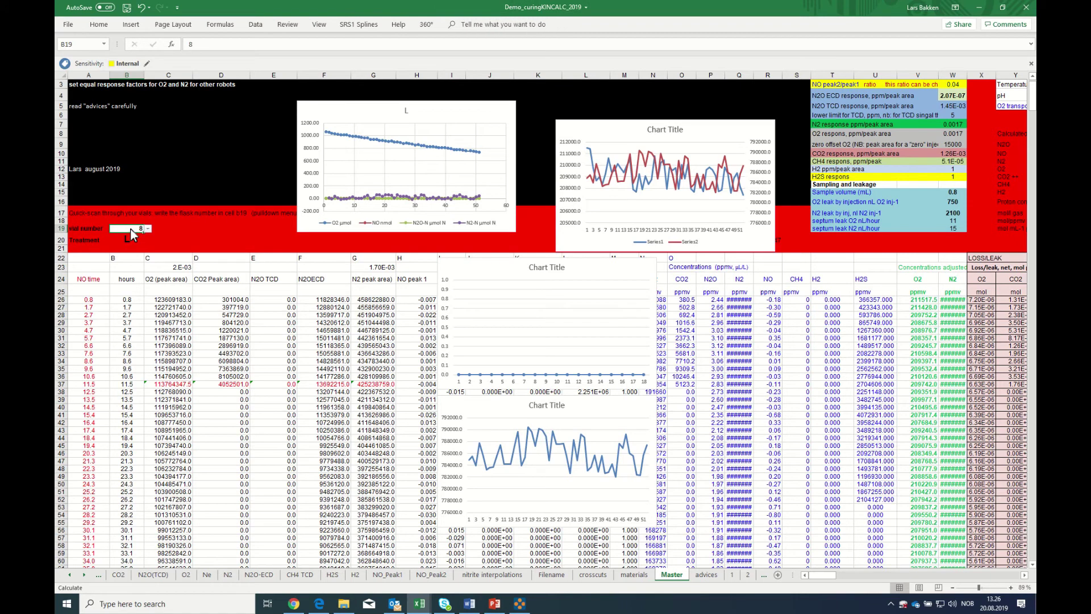
type("7")
key("Return")
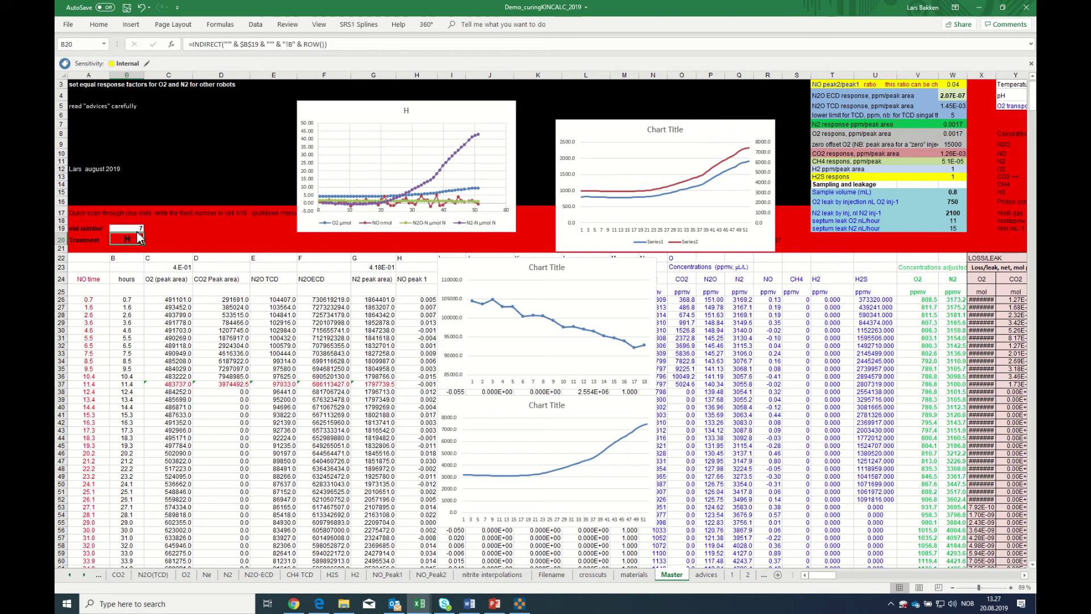
Select the O2 and N2 lines in turn to check their source ranges, ending at W26:W77
left_click(608, 193)
left_click(615, 197)
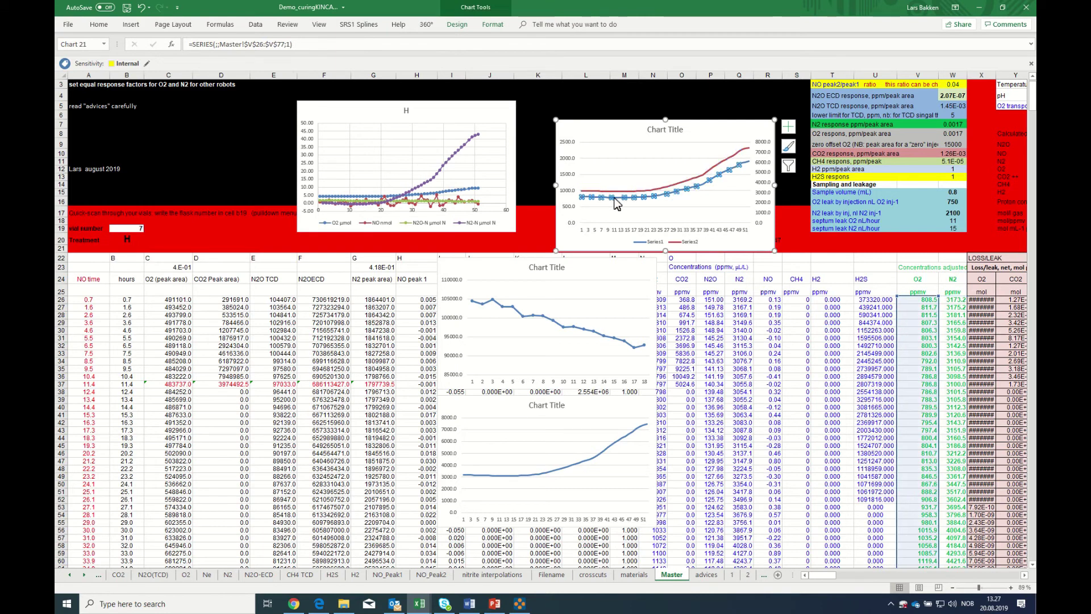
left_click(653, 192)
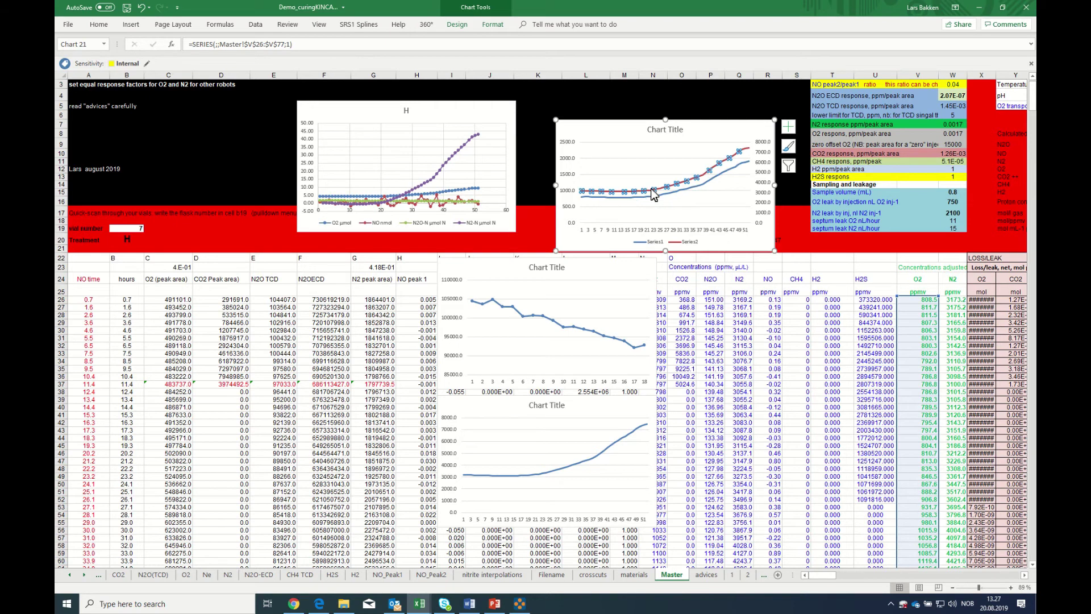
left_click(656, 199)
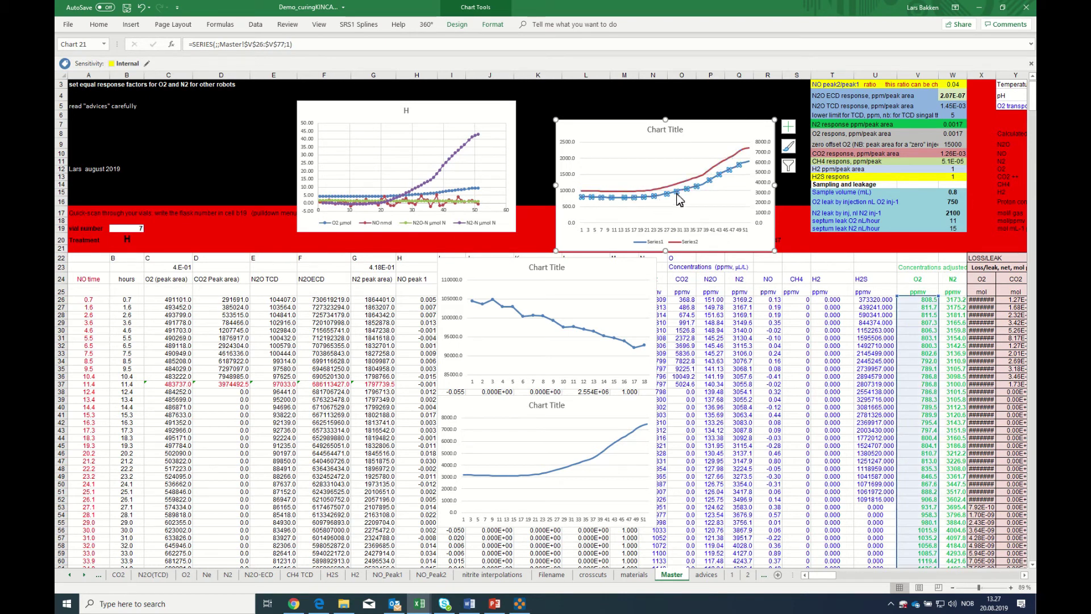
mouse_move(719, 183)
left_click(708, 171)
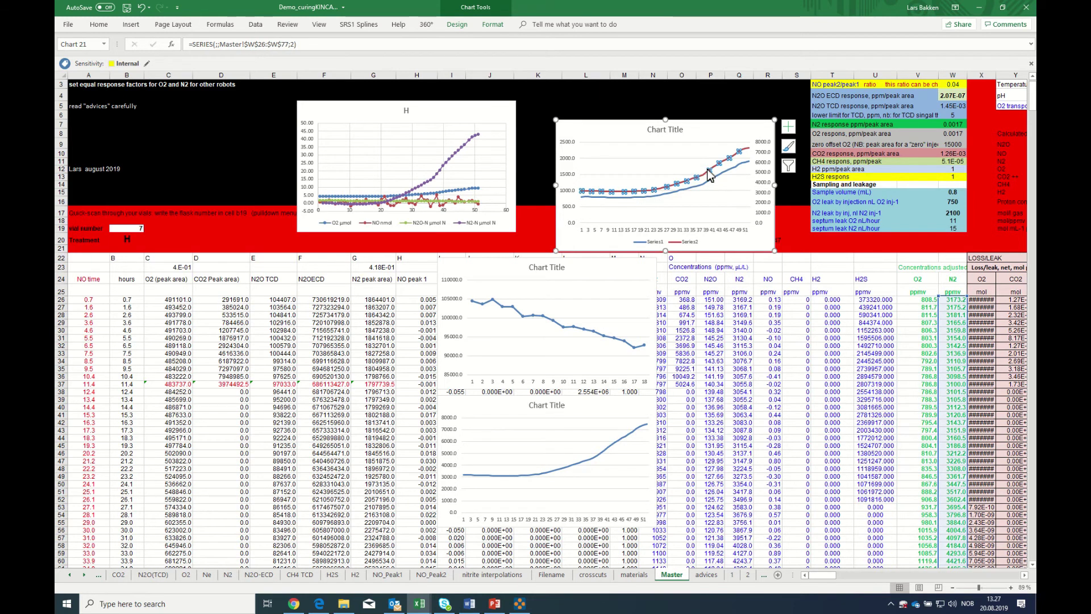
mouse_move(704, 178)
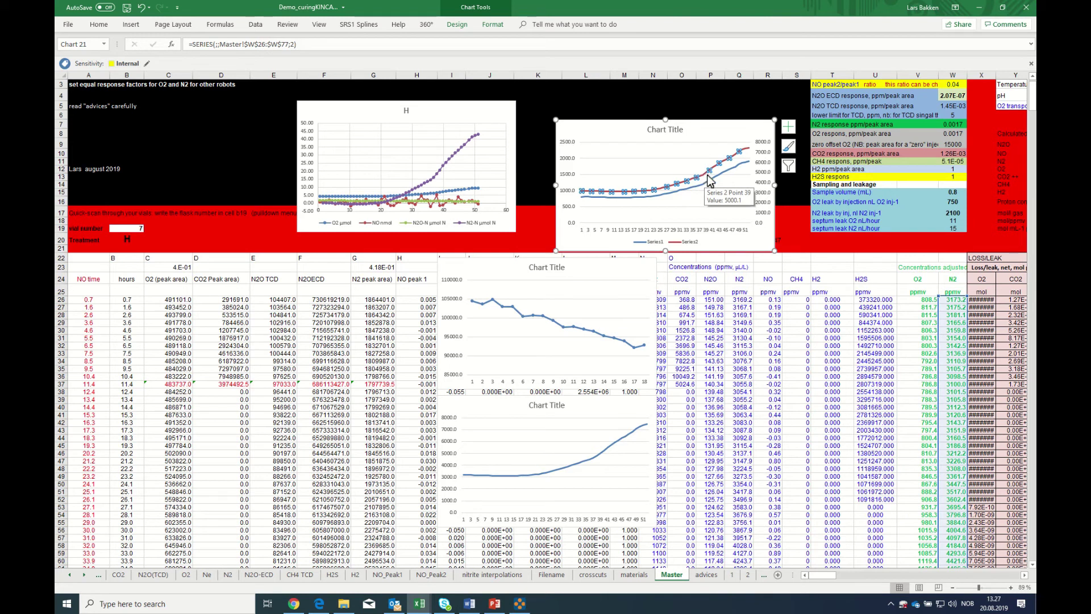
left_click(716, 185)
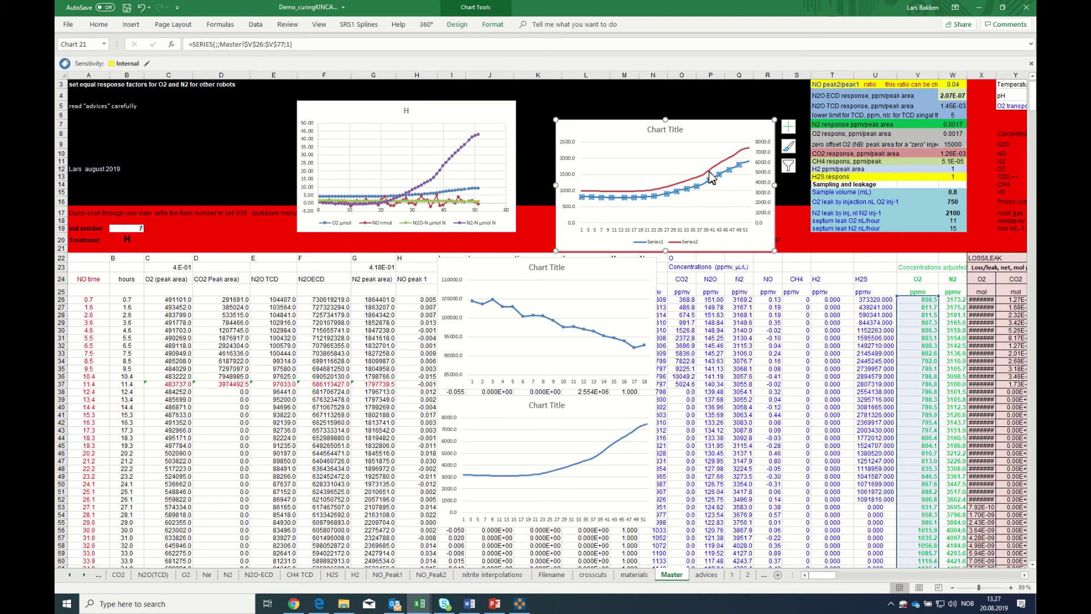
key("Down")
left_click(715, 185)
left_click(715, 174)
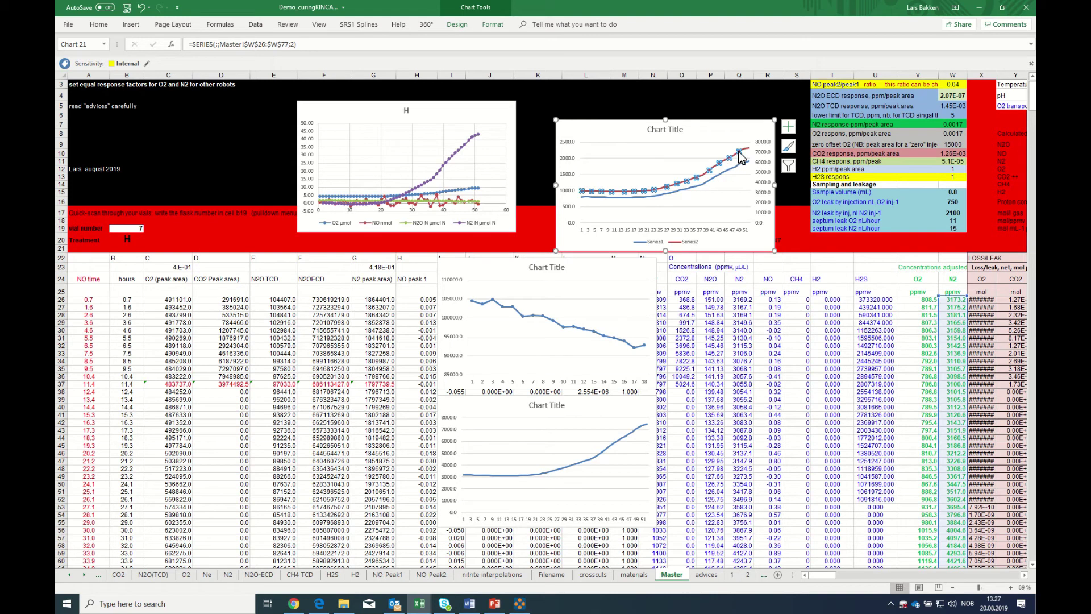
left_click(713, 181)
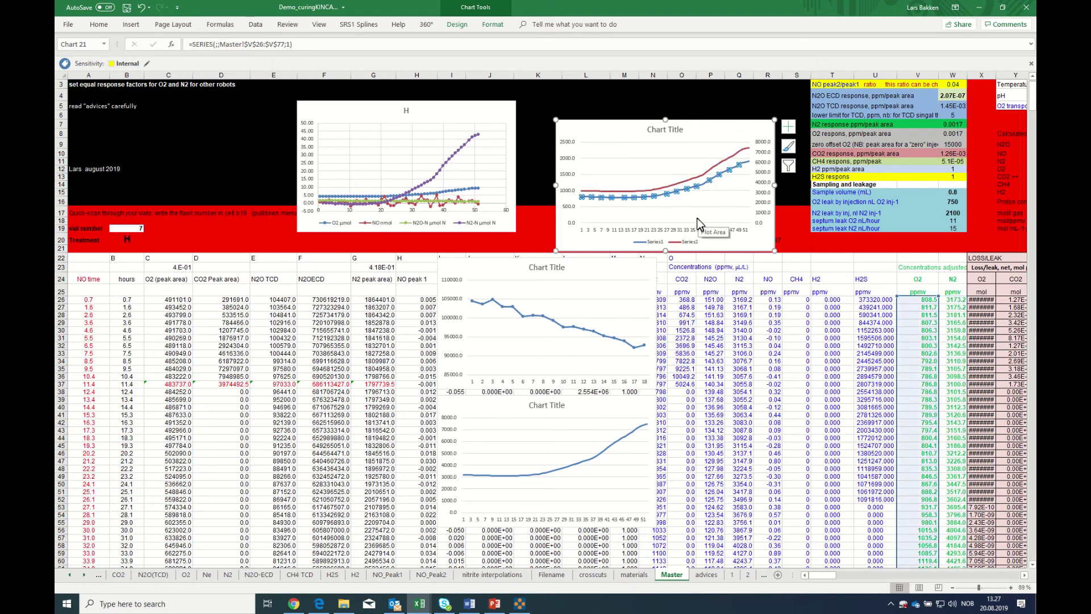
left_click(625, 198)
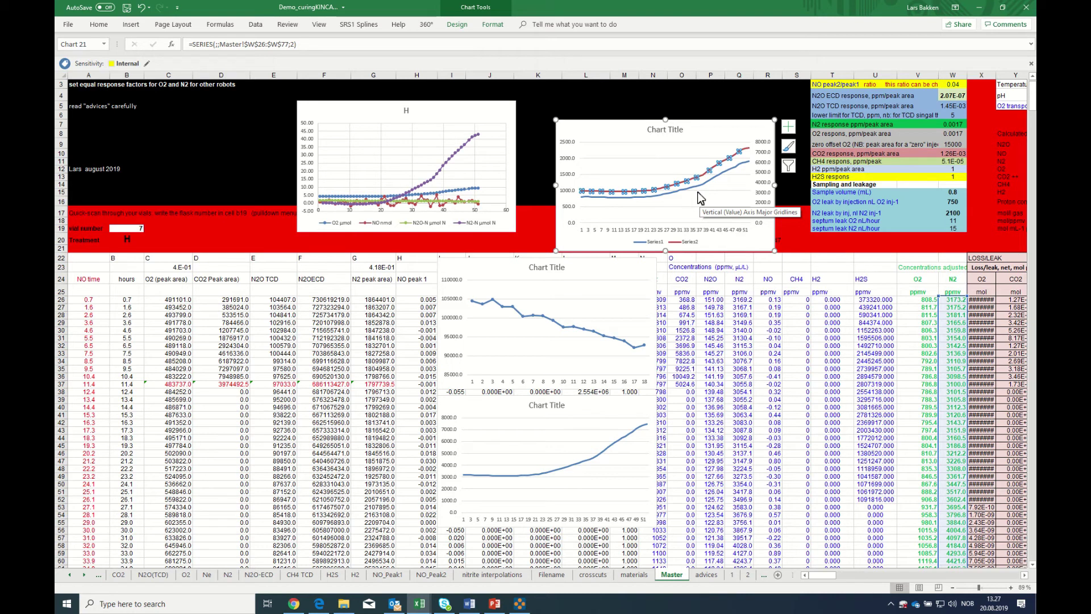
left_click(629, 222)
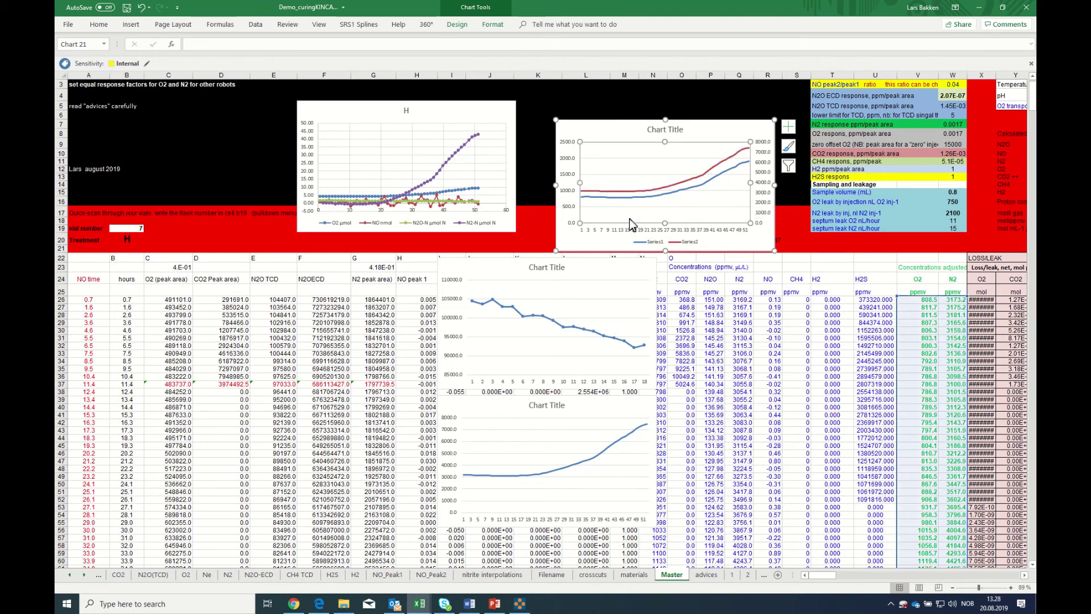
left_click(605, 138)
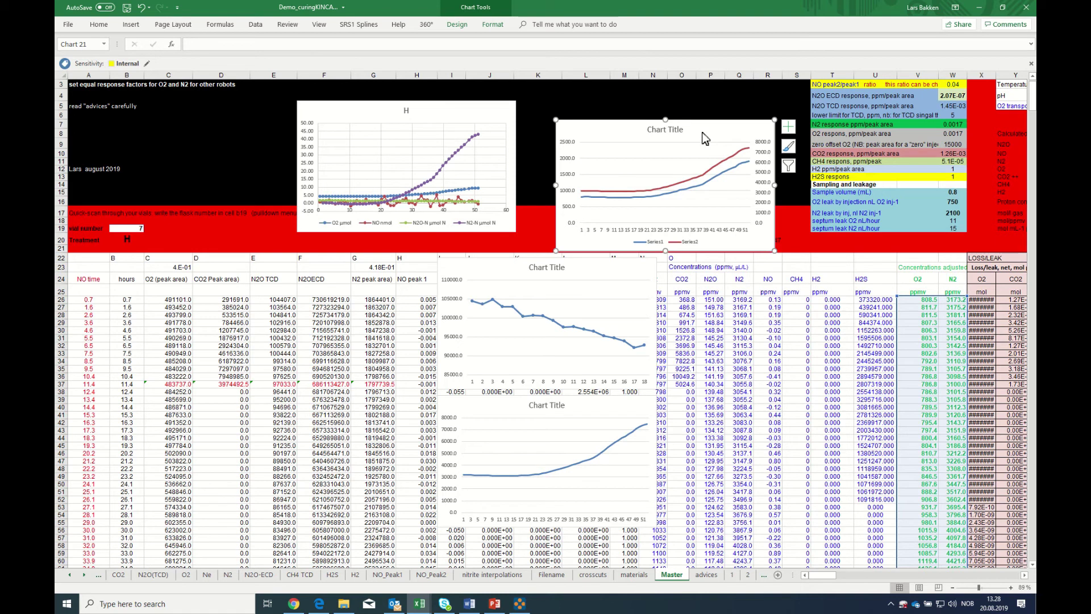
Delete the old chart and insert a 2-D line chart of V26:W50 at the sheet's top right
key("Delete")
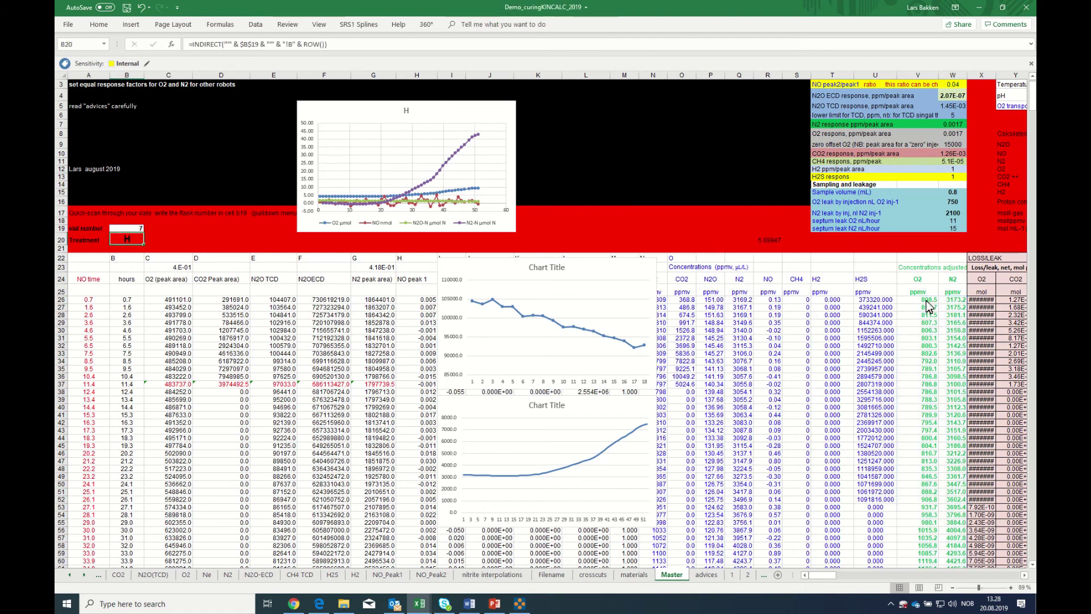
left_click_drag(932, 301, 939, 493)
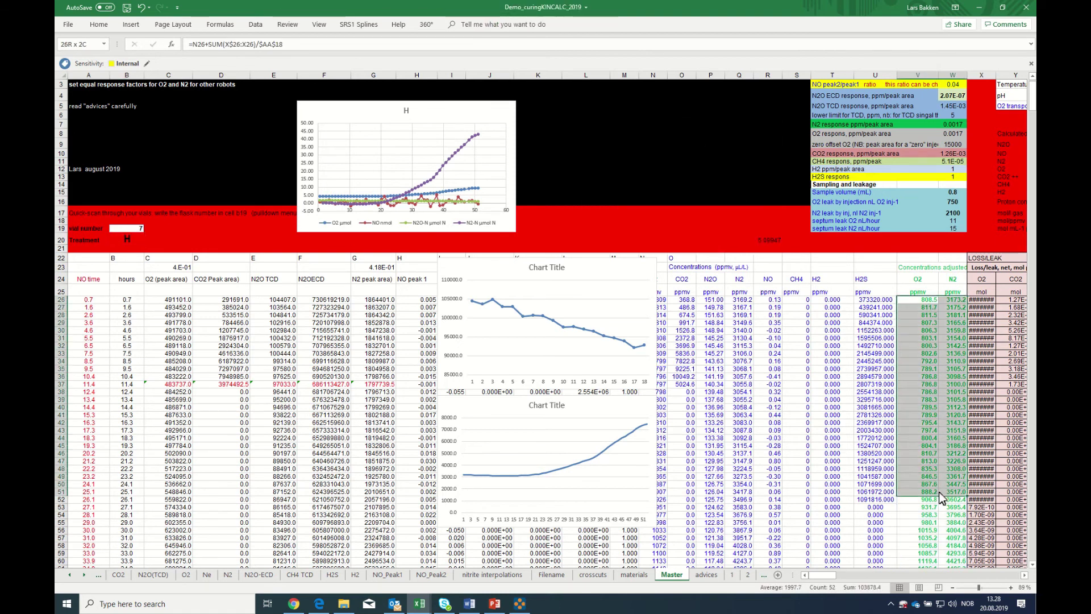
left_click(131, 25)
left_click(487, 56)
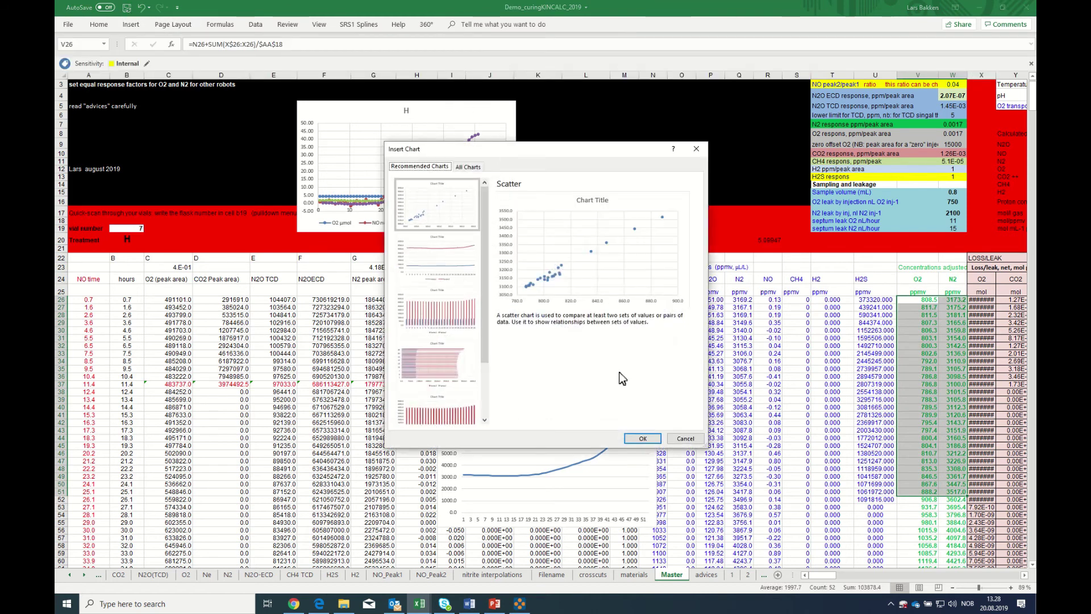
left_click(685, 438)
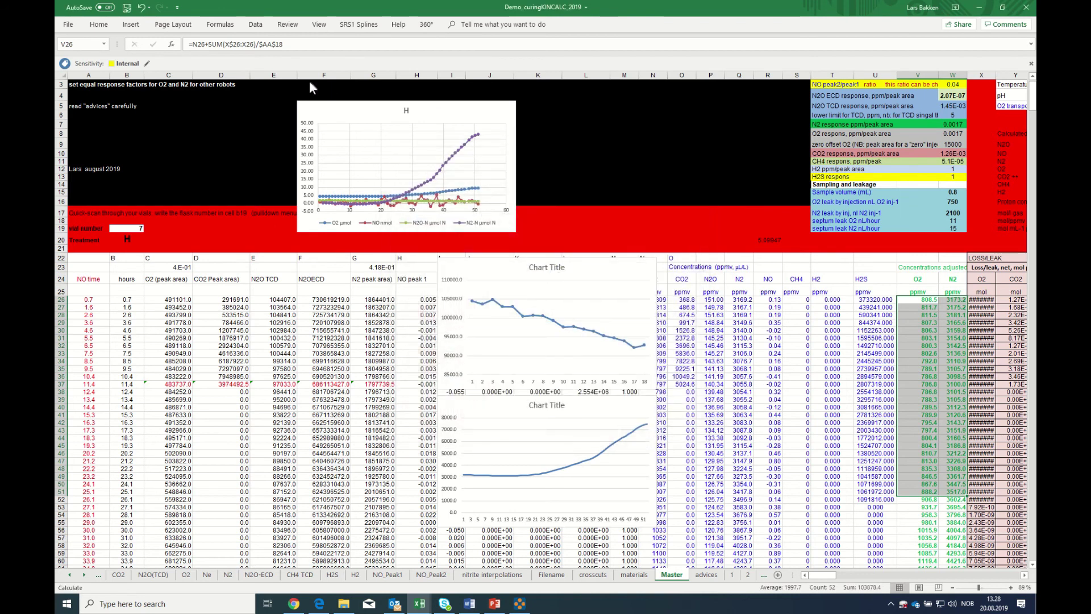
left_click(132, 25)
left_click(495, 59)
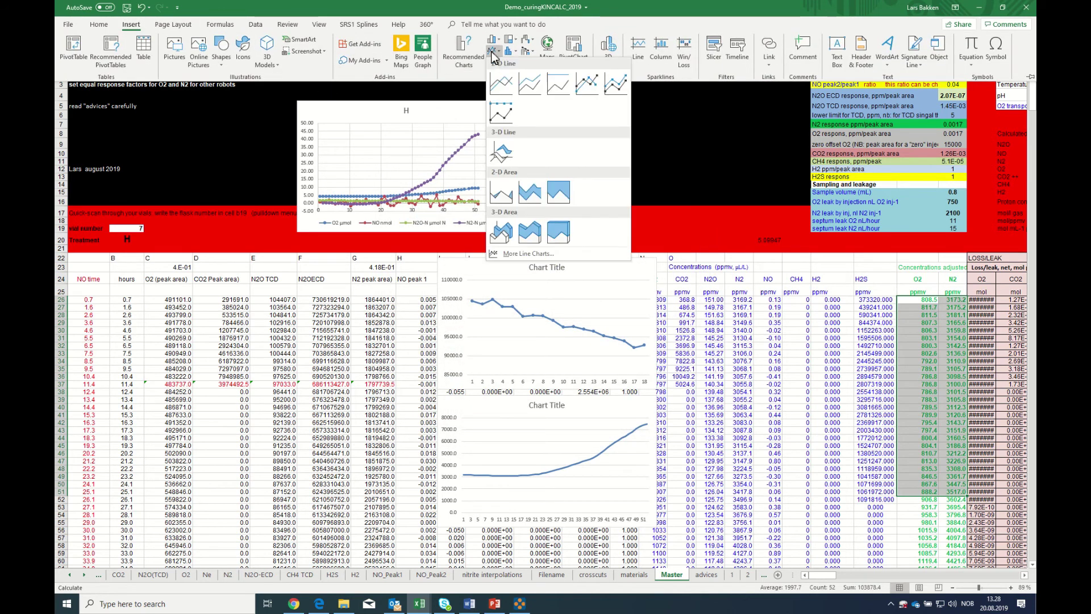
left_click(503, 80)
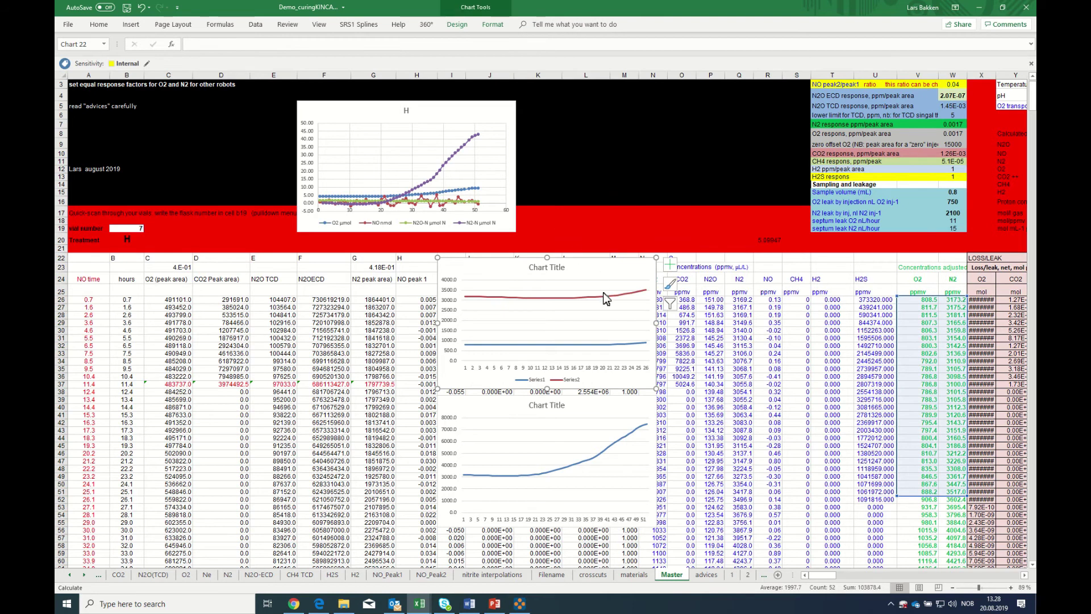
left_click_drag(596, 270, 725, 136)
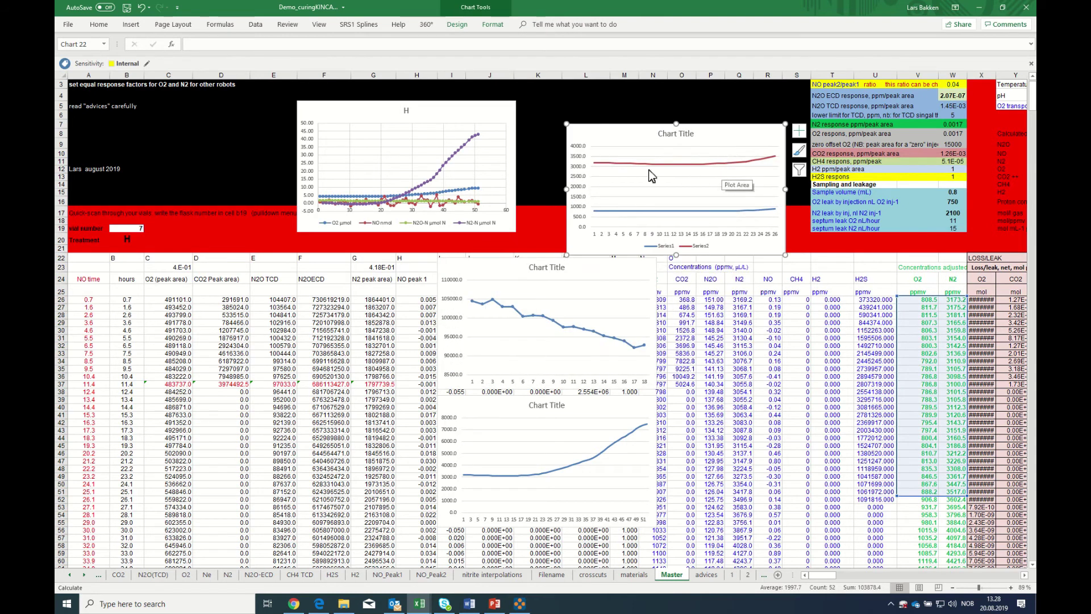
Select the new chart's O2 and N2 series to check their source ranges
mouse_move(628, 170)
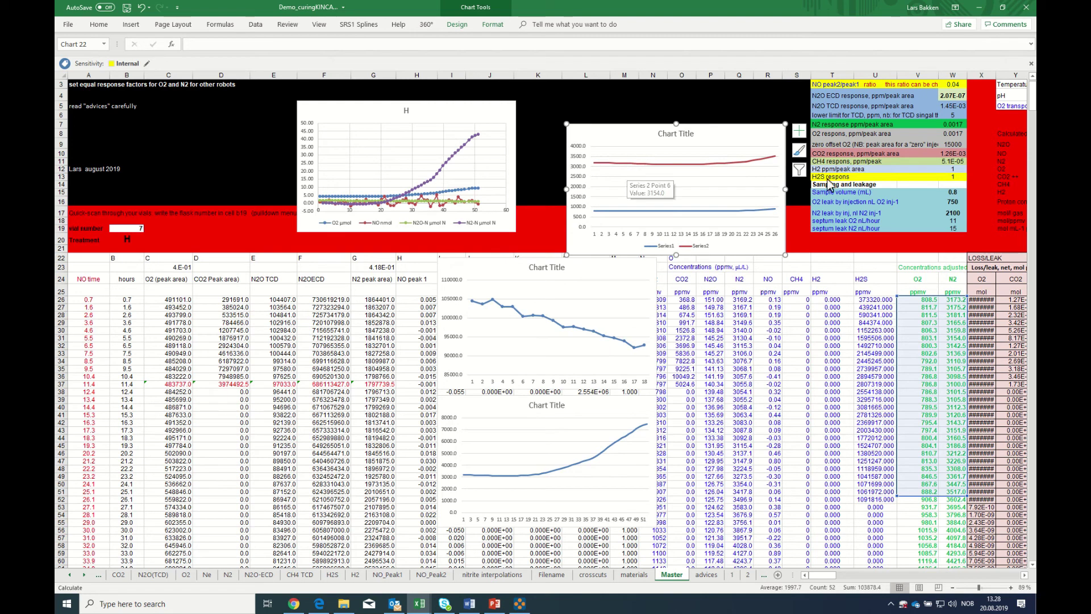
left_click(955, 203)
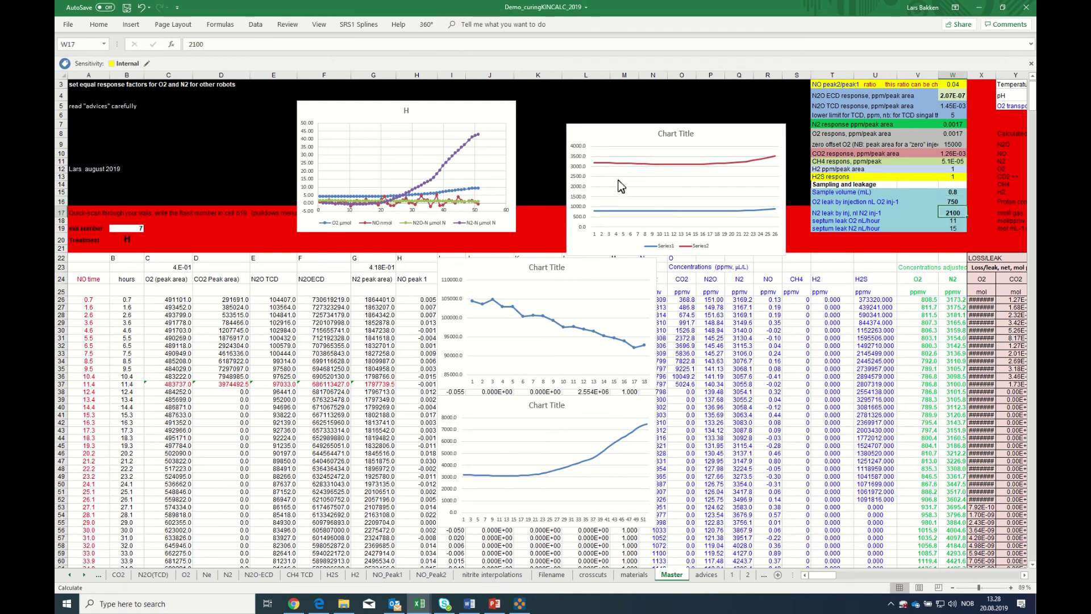
left_click(664, 170)
left_click(685, 211)
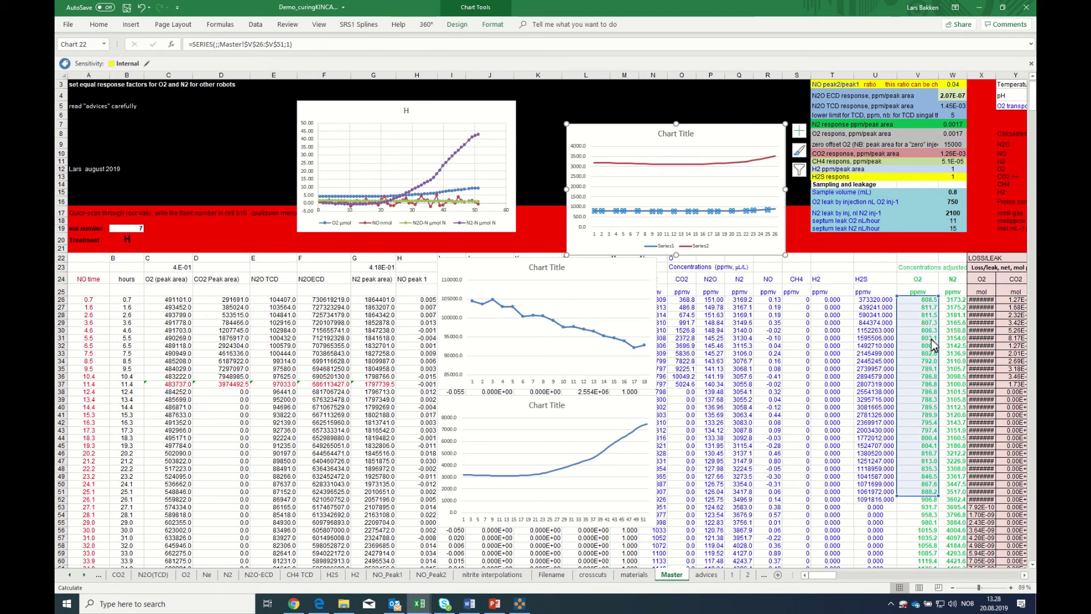
left_click(683, 193)
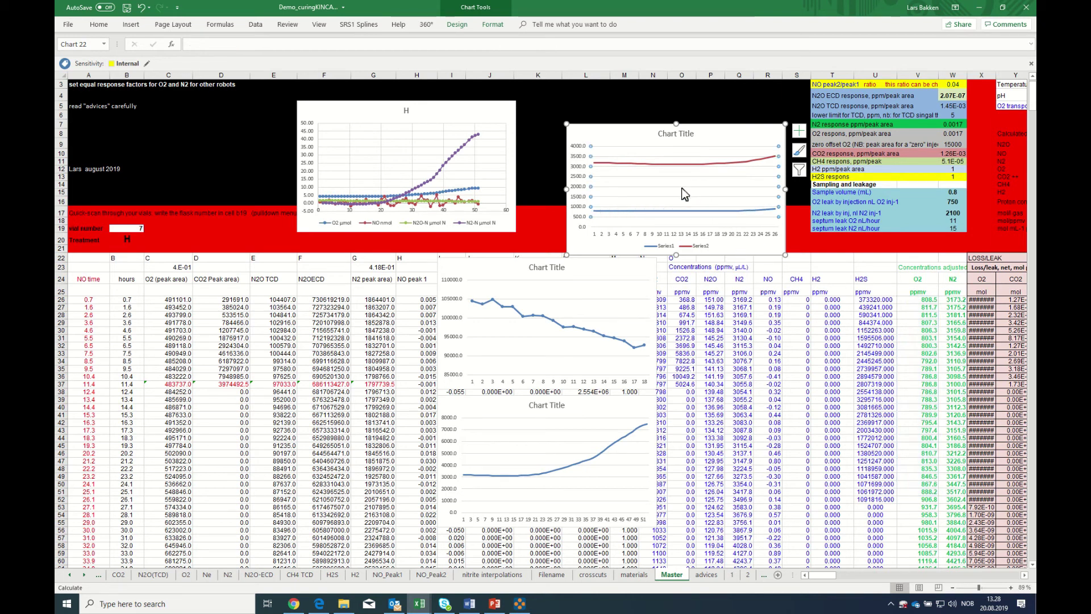
left_click(617, 144)
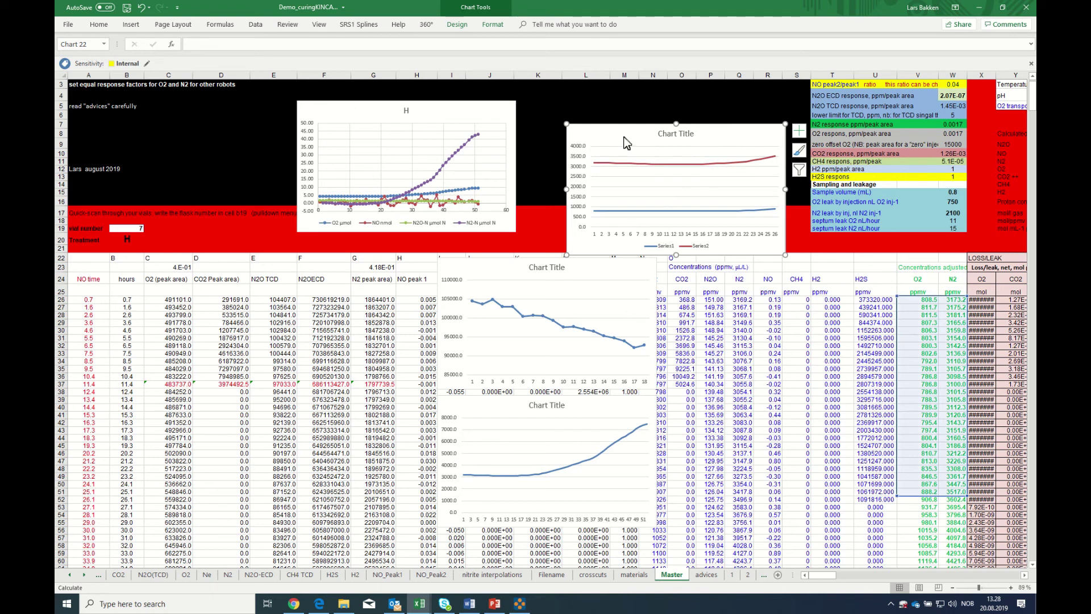
left_click(677, 164)
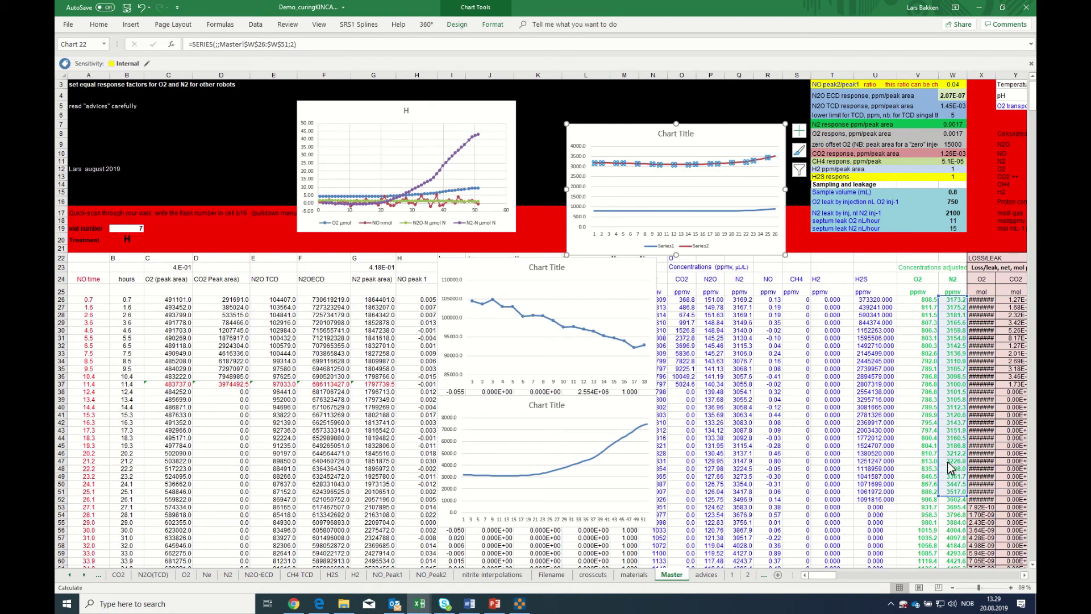
Extend the chart's series range down to row 77 and close the Format Chart Area pane
mouse_move(939, 501)
left_mouse_down()
mouse_move(924, 583)
mouse_move(926, 497)
left_mouse_up()
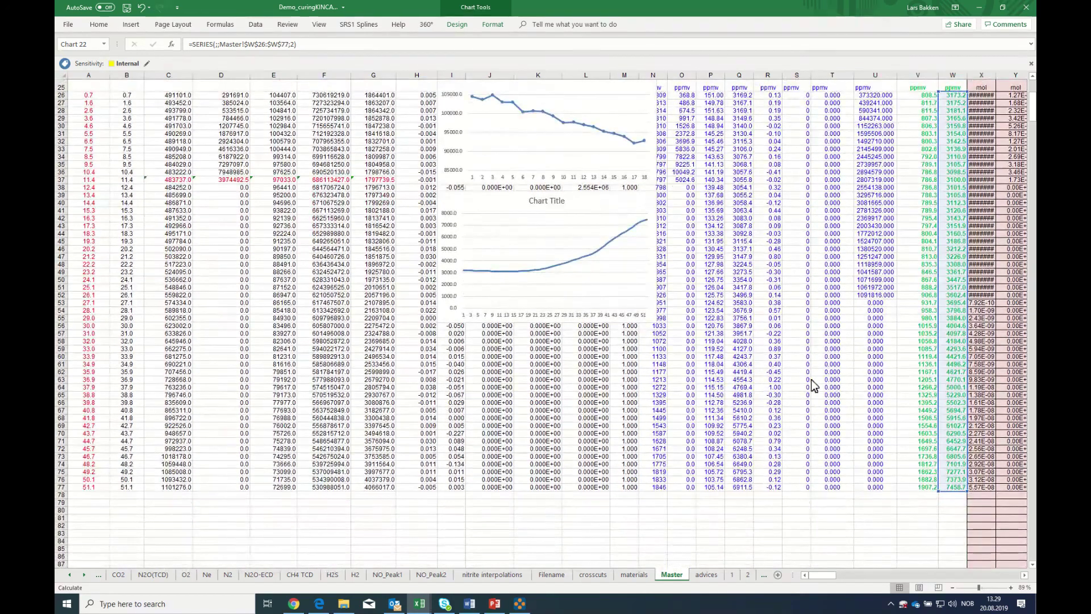
scroll(812, 385, "up", 8)
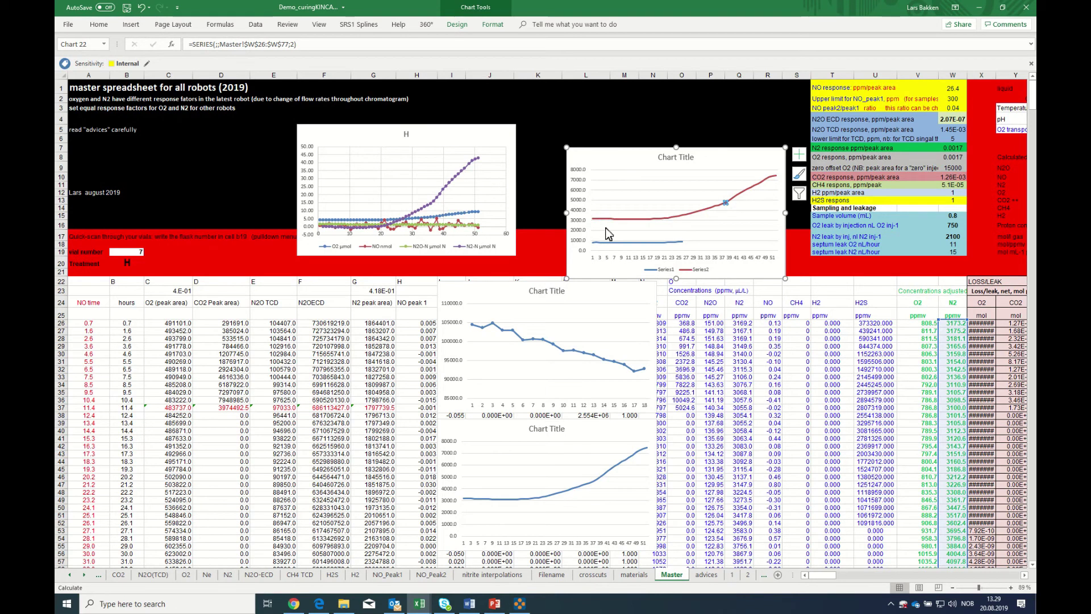
left_click(132, 254)
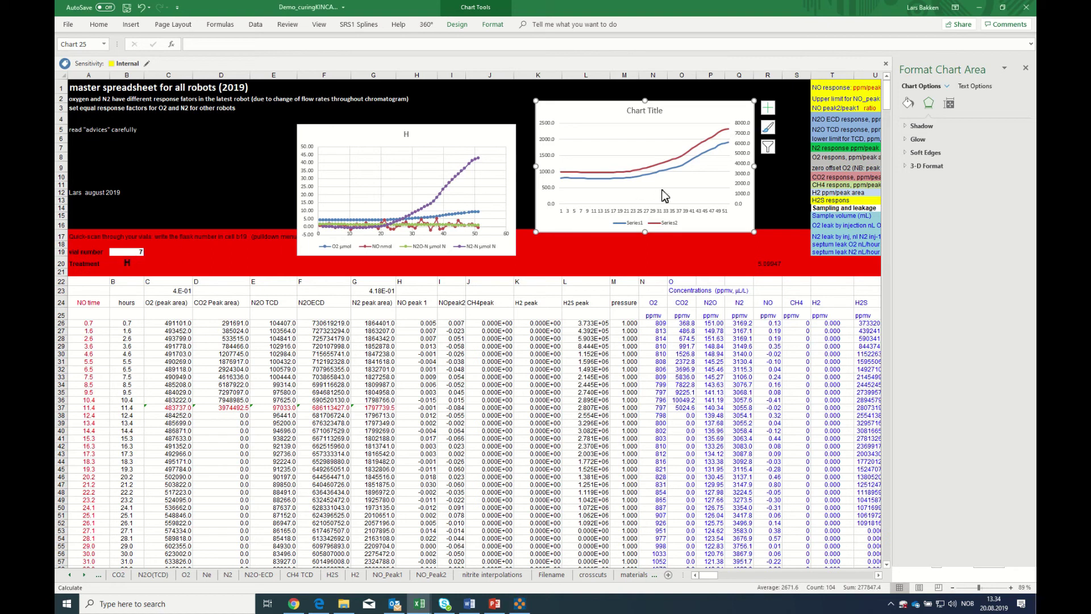
left_click(623, 166)
mouse_move(720, 135)
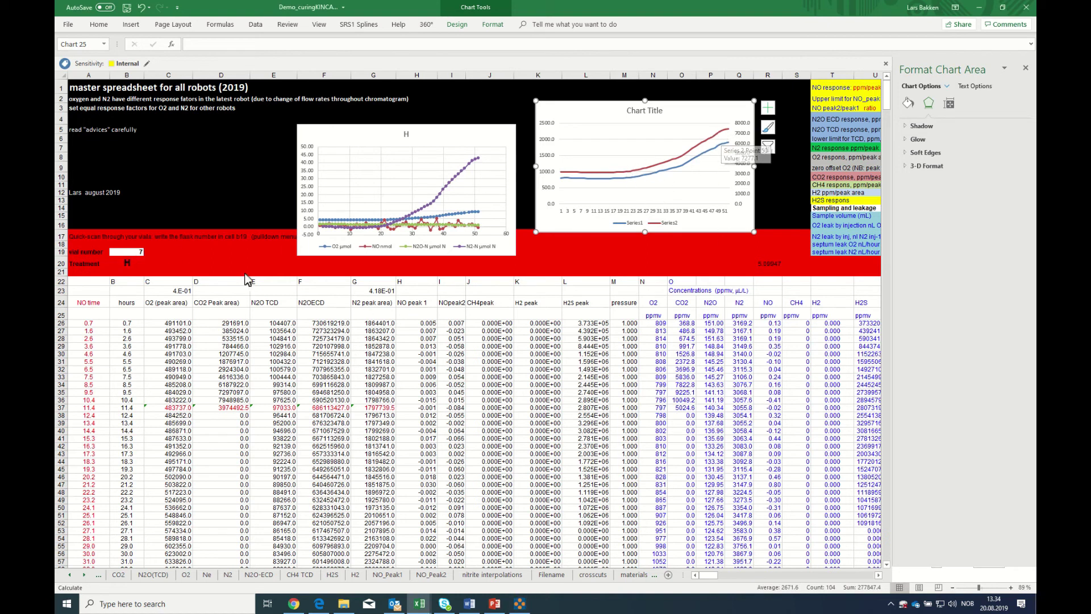
left_click(1025, 69)
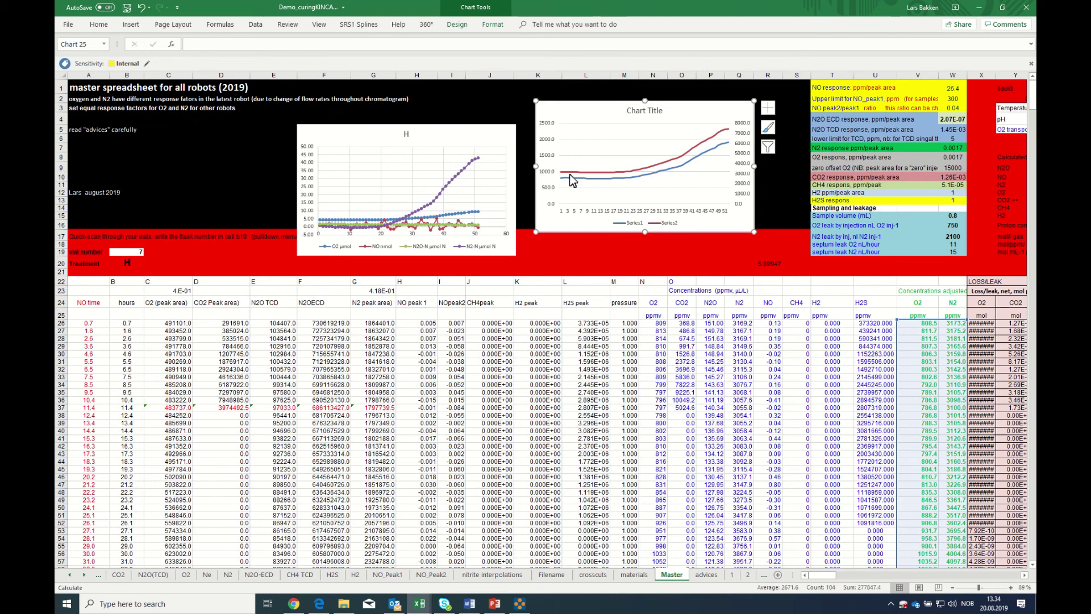
mouse_move(610, 178)
left_click(133, 253)
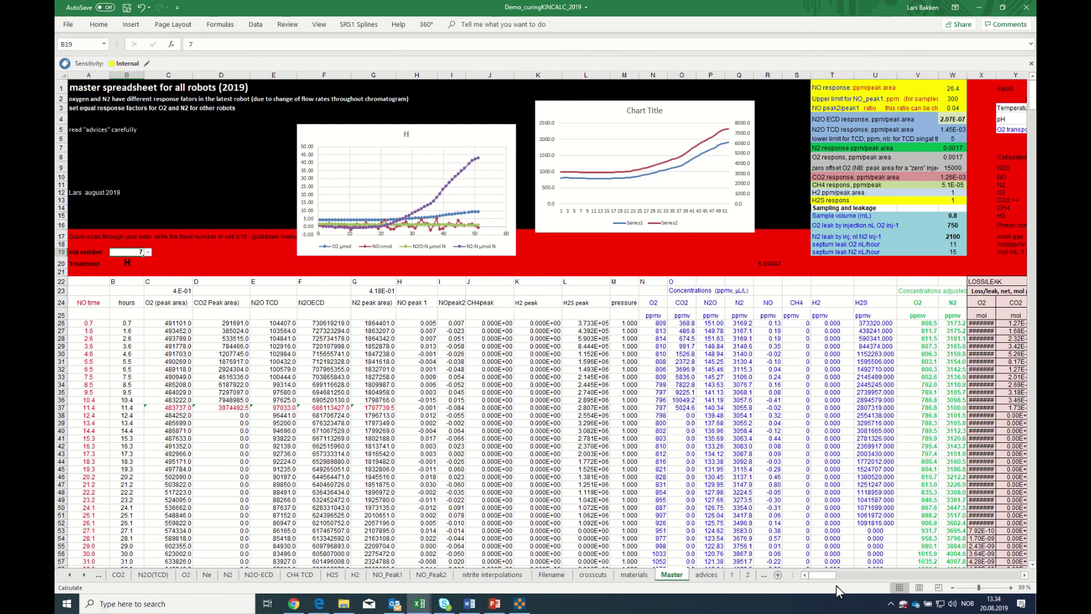
Select time values AW27:AW77 plus cumulative N2 in BD27:BD77 and bring up the scatter chart types
left_click_drag(827, 580, 835, 584)
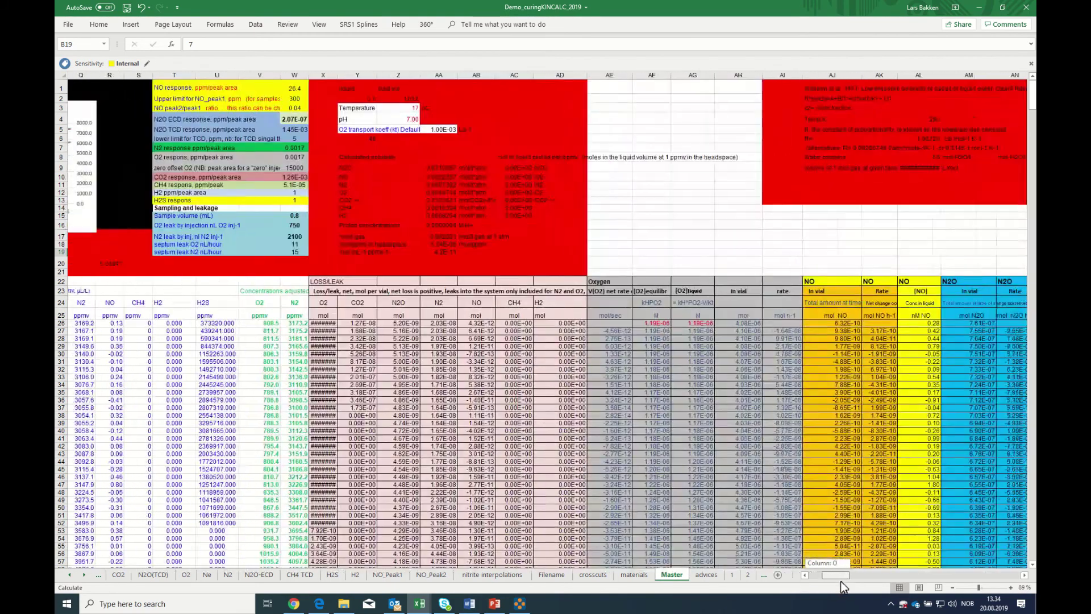
left_click_drag(845, 588, 861, 591)
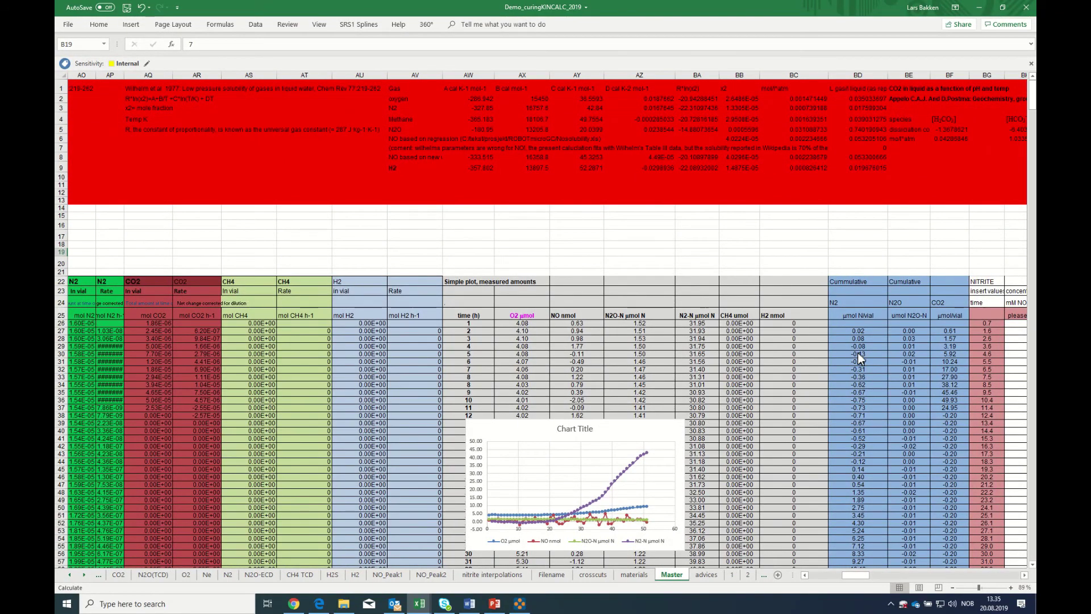
left_click_drag(467, 332, 467, 558)
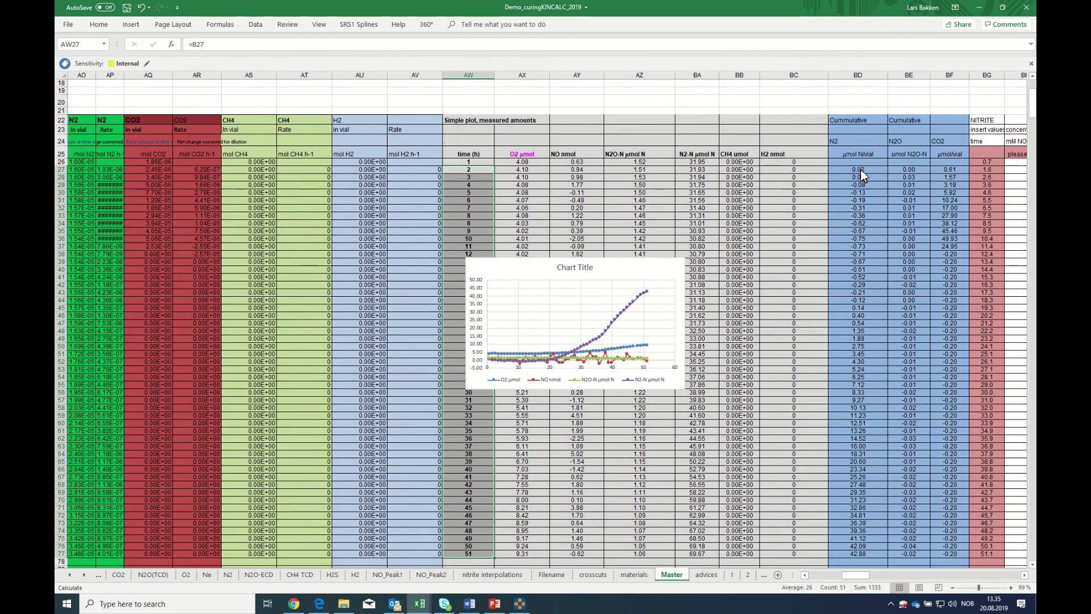
left_click_drag(860, 170, 851, 462, "ctrl")
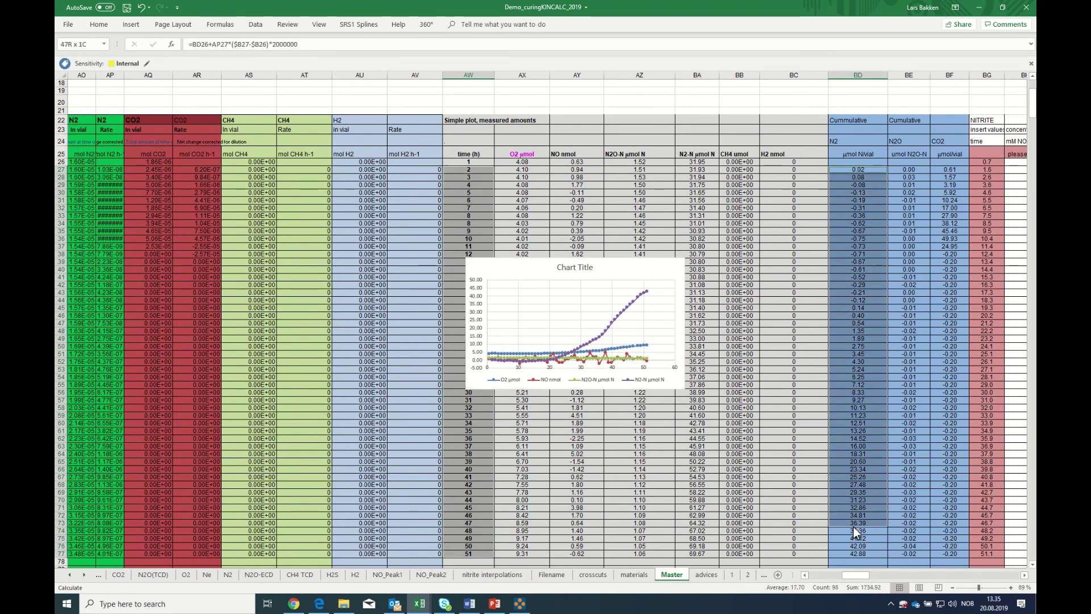
left_click_drag(854, 530, 855, 550, "ctrl")
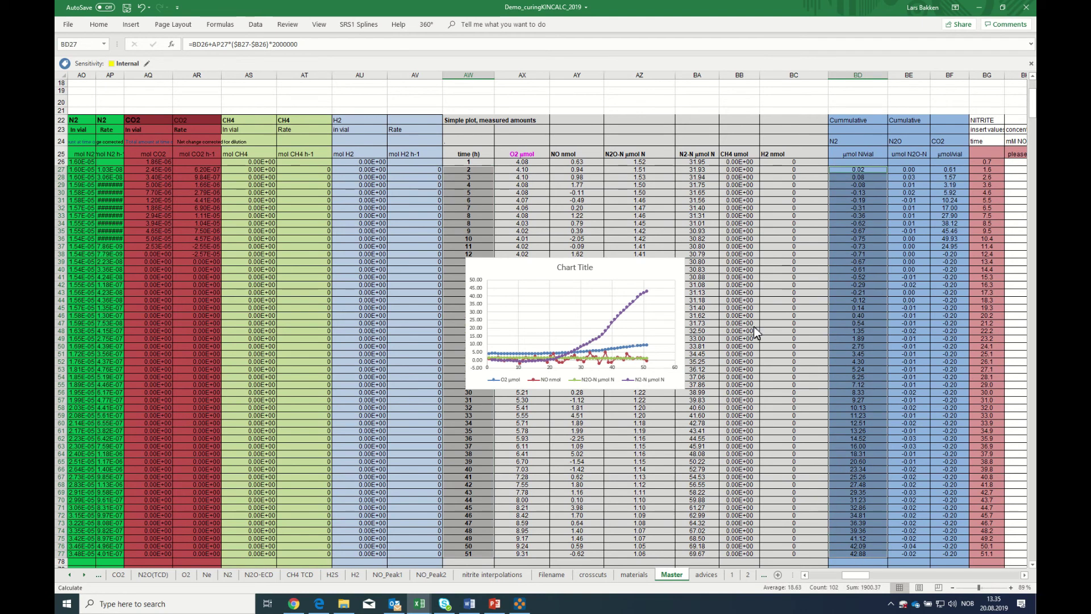
left_click(132, 25)
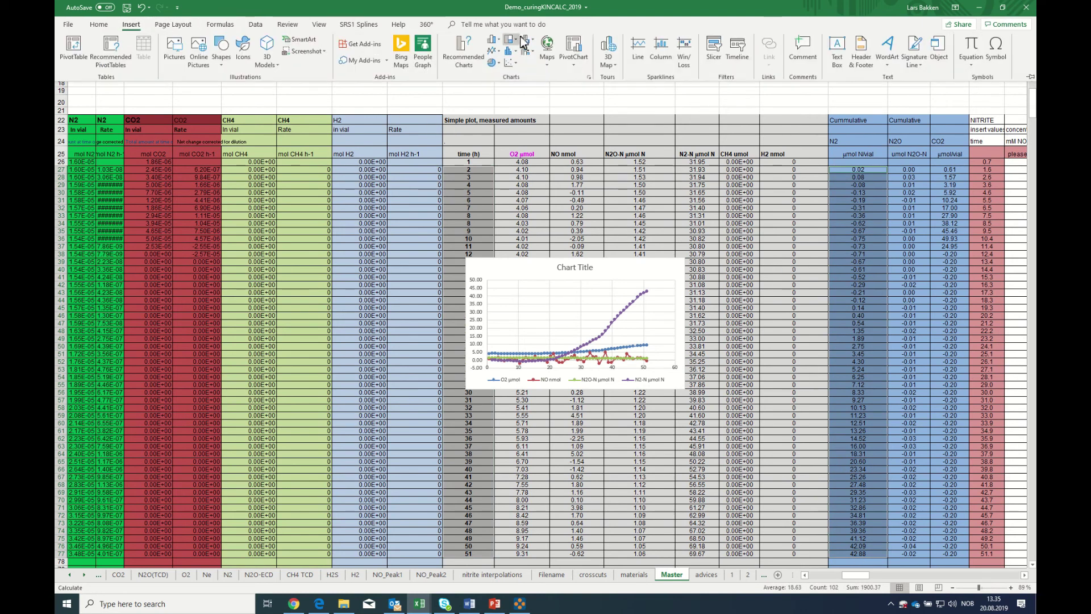
left_click(515, 64)
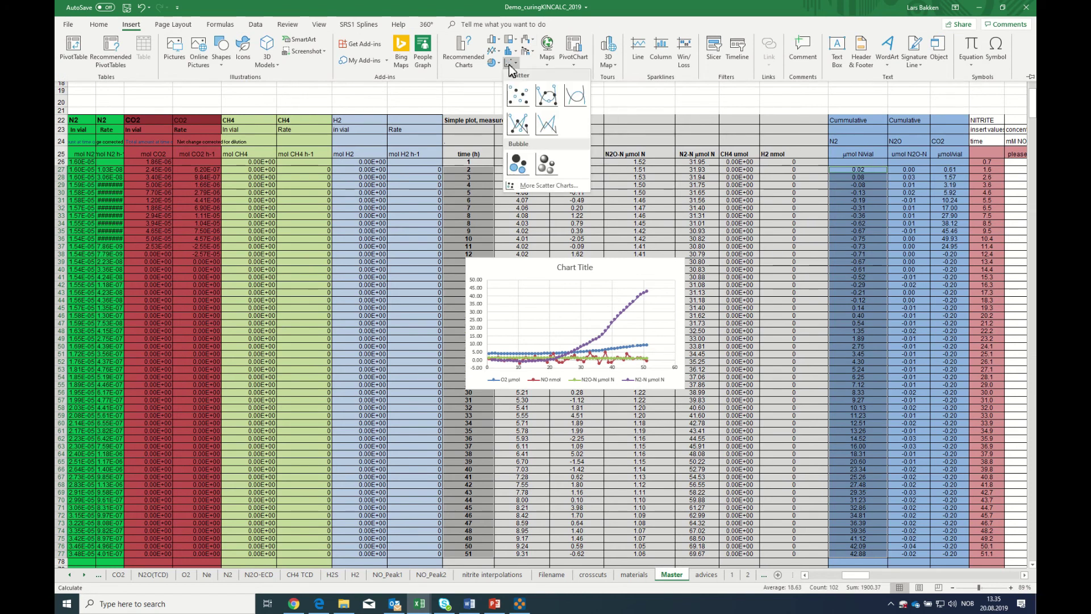
Insert a Scatter with Straight Lines and Markers chart, move it up-right, and copy it
left_click(518, 126)
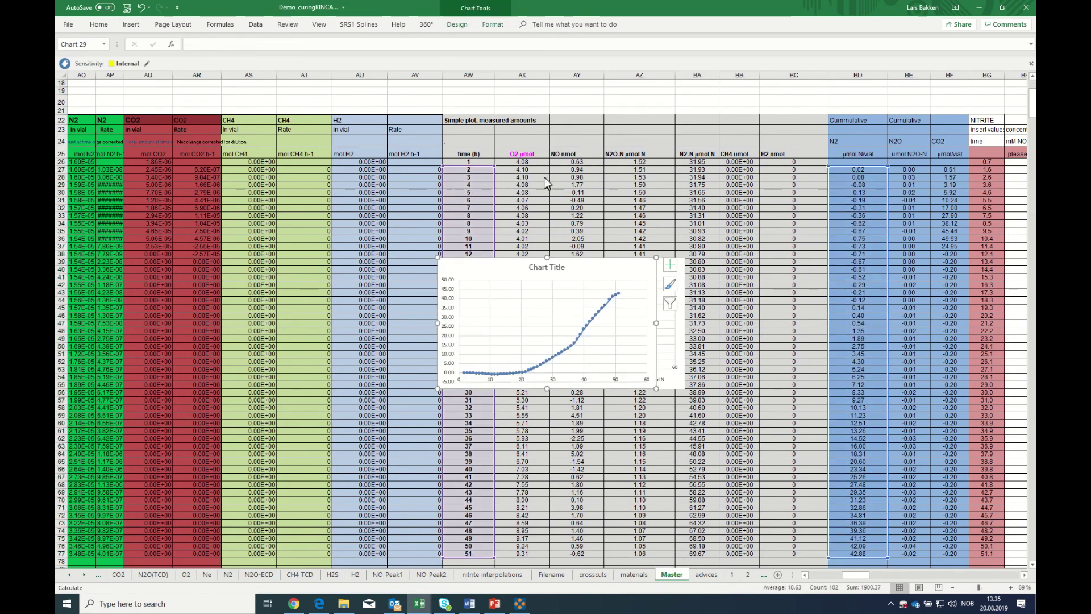
mouse_move(580, 273)
left_mouse_down()
mouse_move(631, 176)
mouse_move(700, 200)
mouse_move(720, 180)
left_mouse_up()
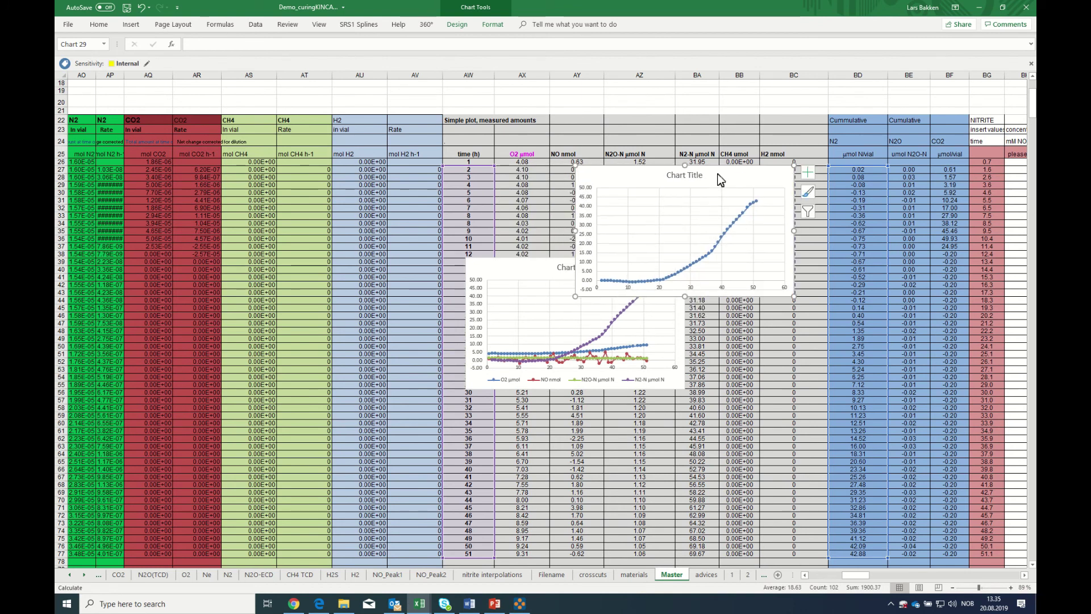
right_click(628, 183)
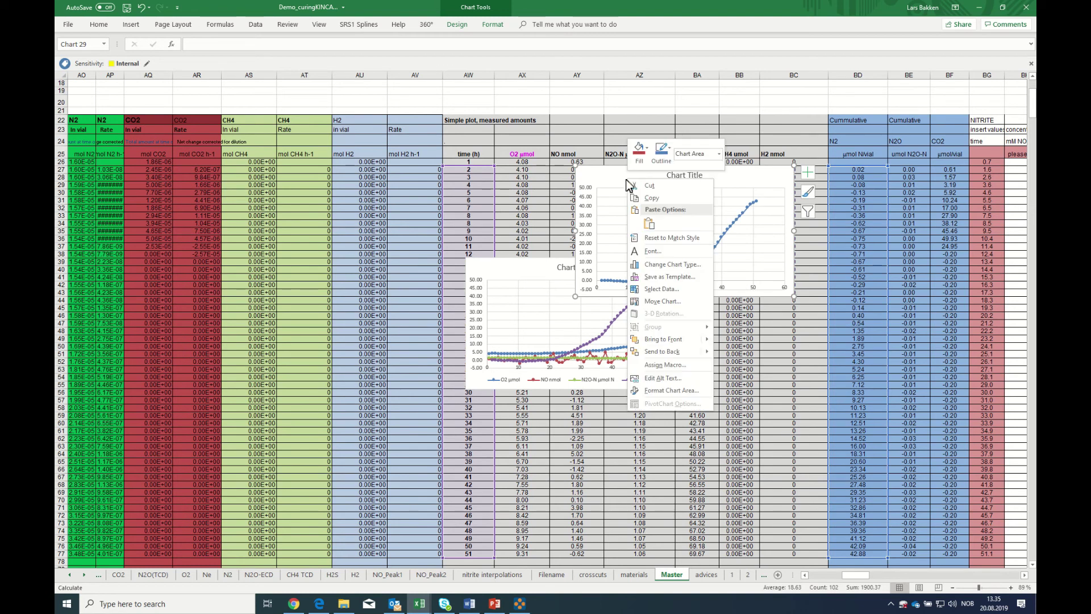
left_click(645, 198)
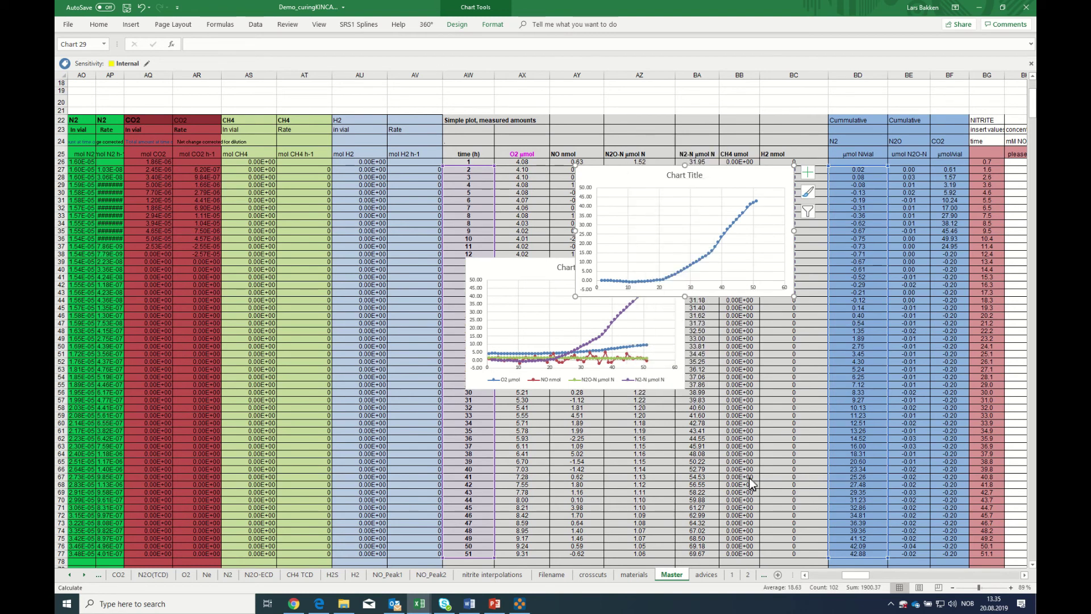
Paste the copied cumulative N2 chart at cell H2 in the title block
left_click(812, 574)
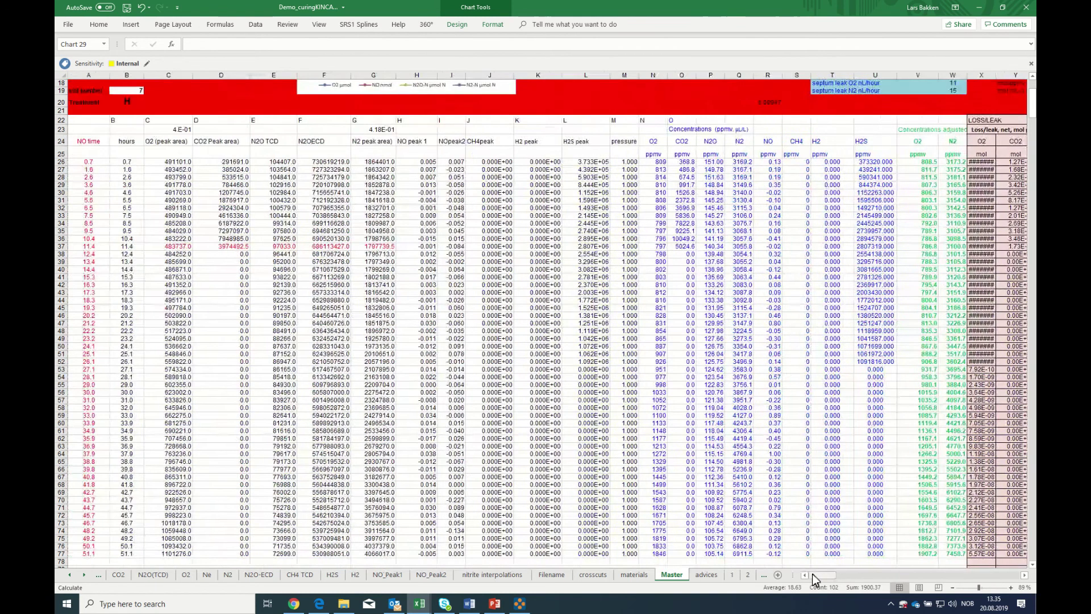
scroll(537, 350, "up", 6)
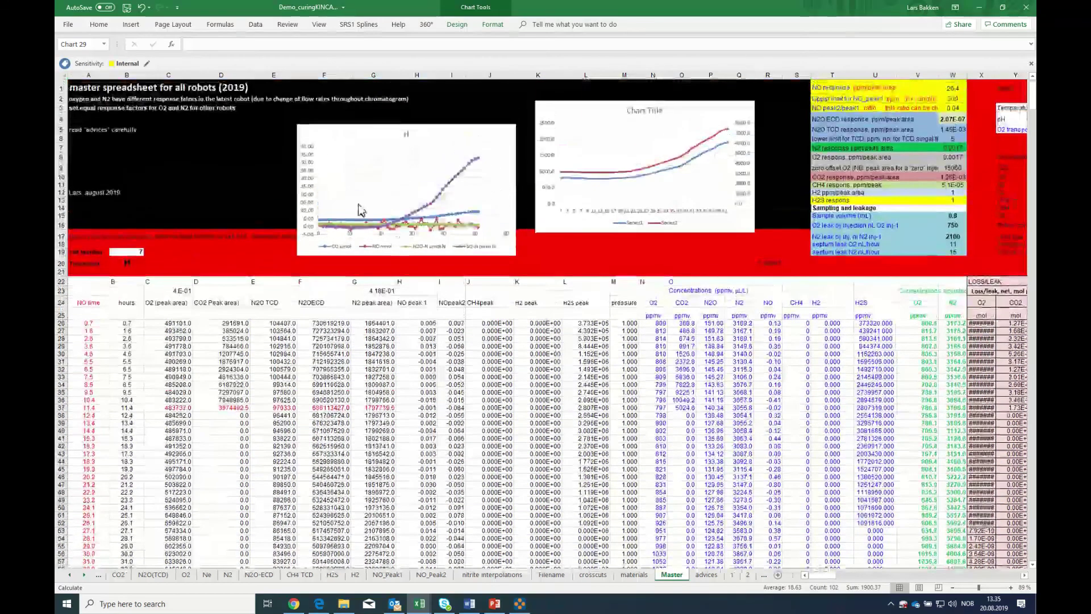
left_click(431, 102)
right_click(425, 98)
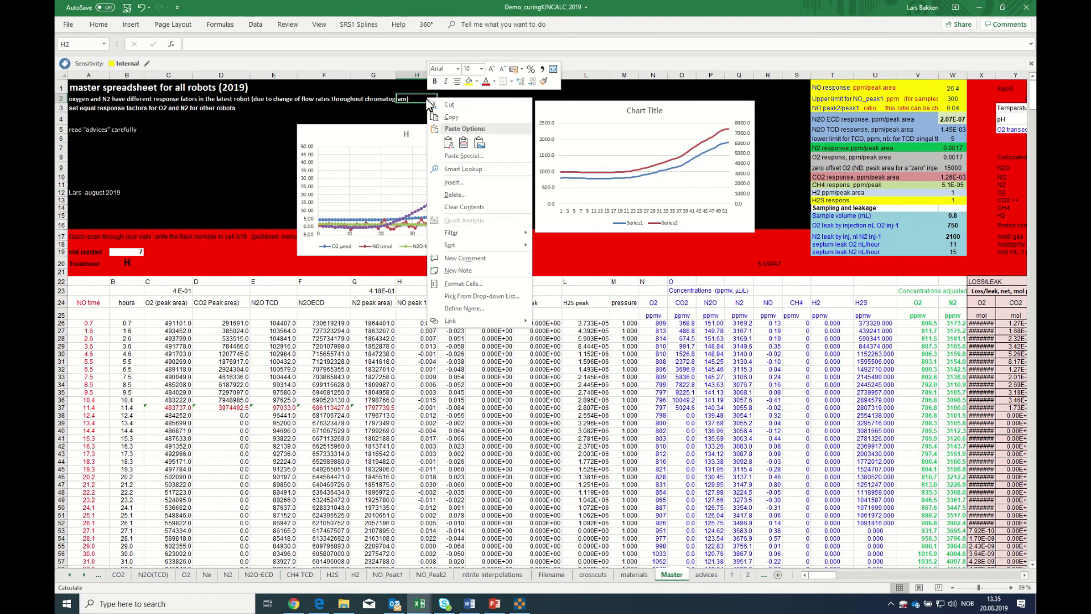
left_click(449, 143)
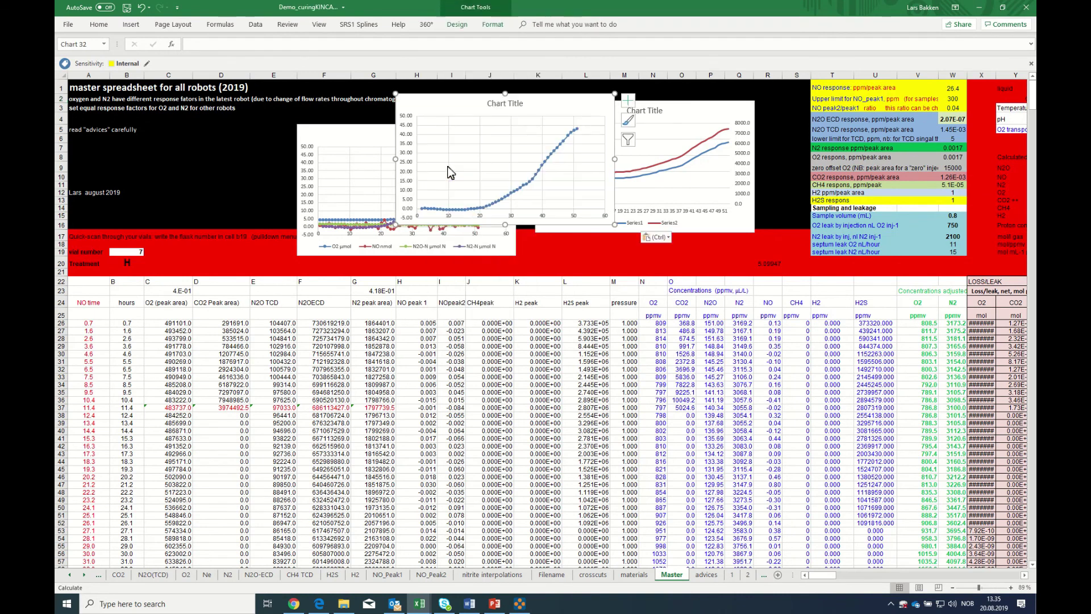
Move the H chart down over the data, delete the two-series chart, and shift the copy right
left_click(343, 141)
left_click_drag(343, 141, 502, 398)
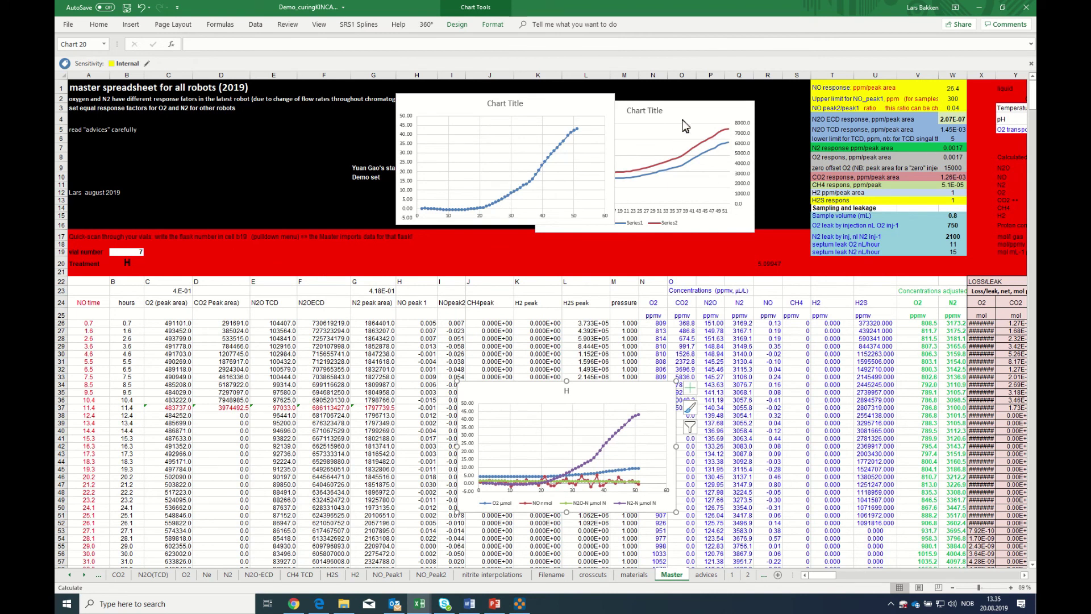
left_click_drag(696, 120, 771, 127)
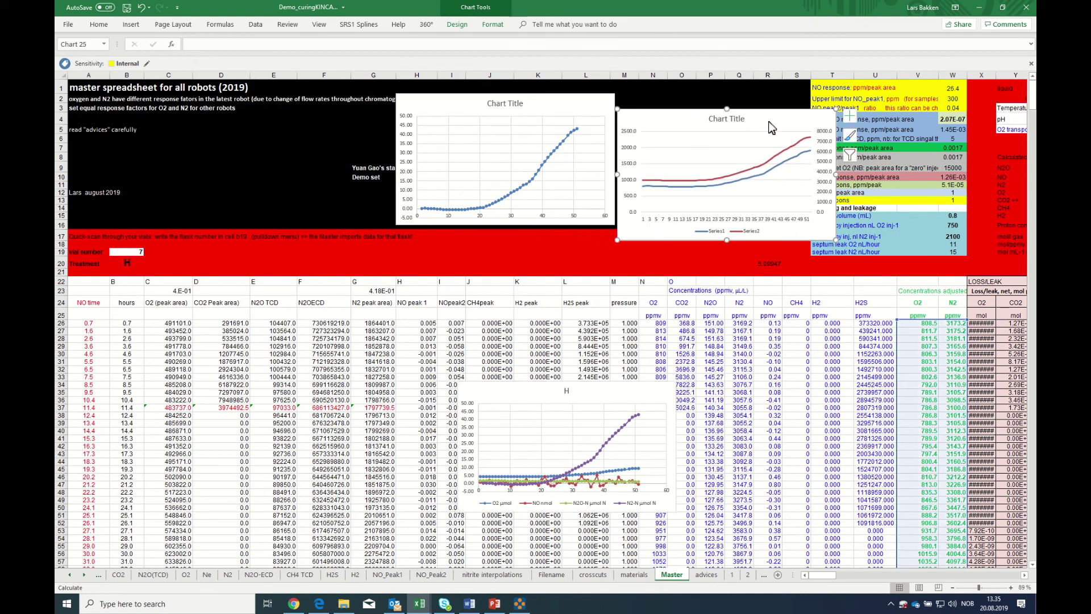
key("Delete")
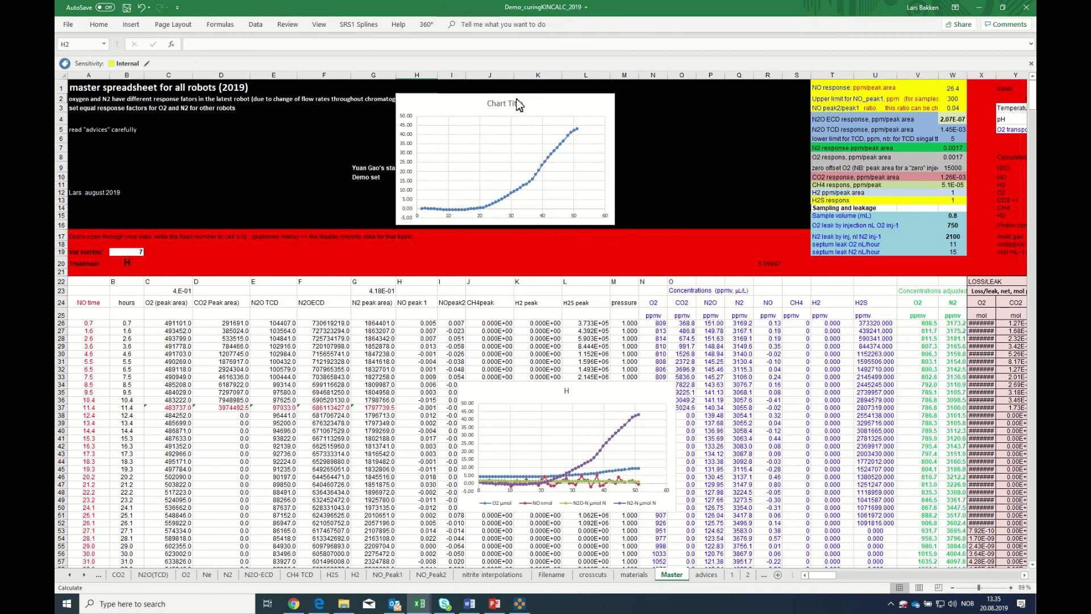
left_click_drag(522, 106, 618, 117)
Retitle the chart 'cum N2 leakage into vial 7 (umol N2-N)', then copy the whole chart
left_click(594, 114)
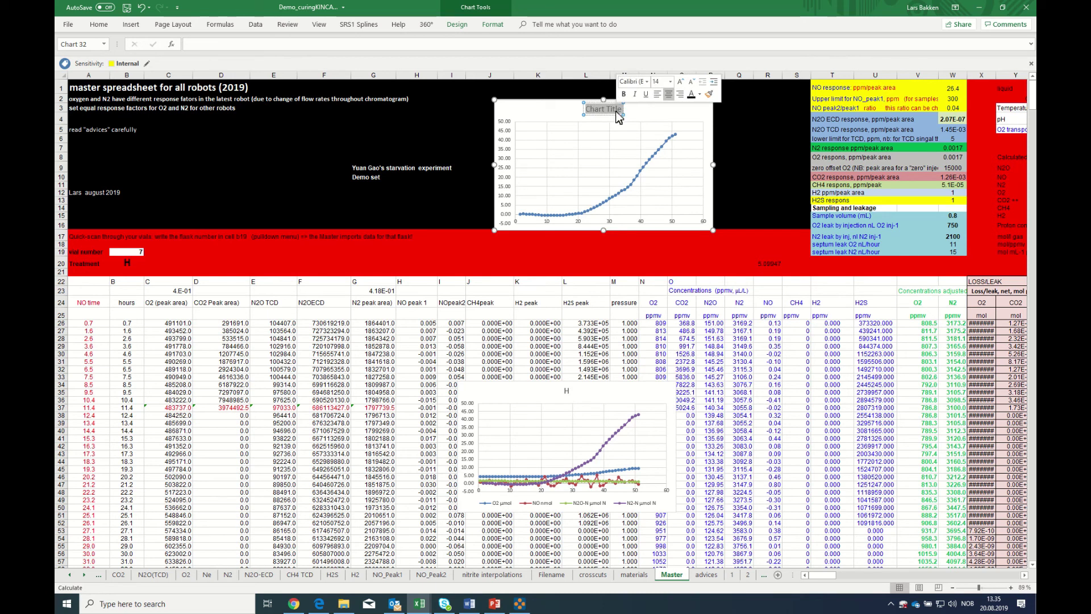
type("cum N2")
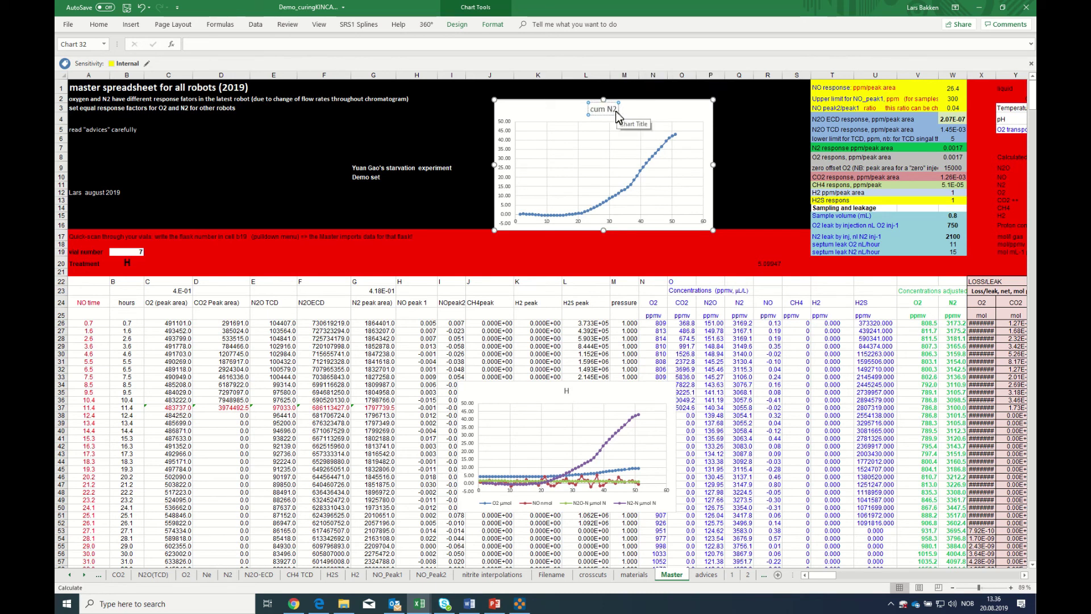
type(" leakag")
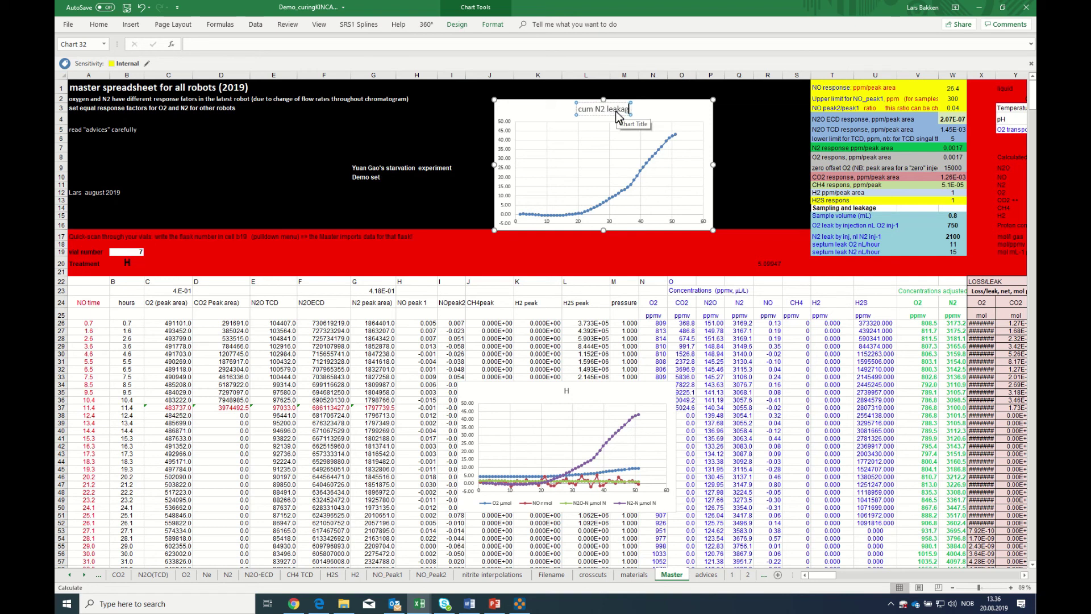
type("e into vial 7")
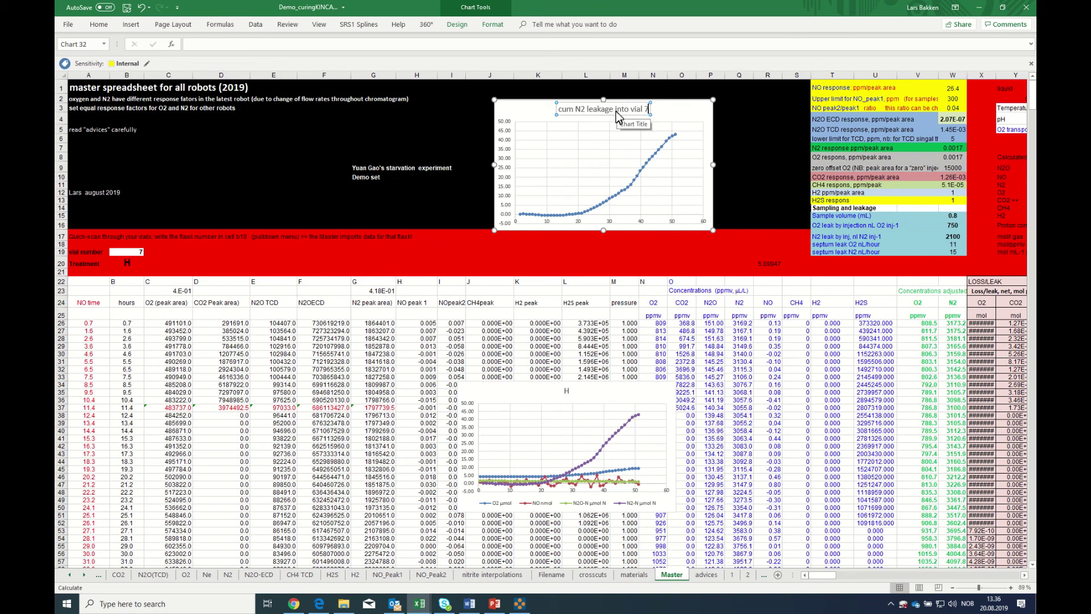
type(" (umol")
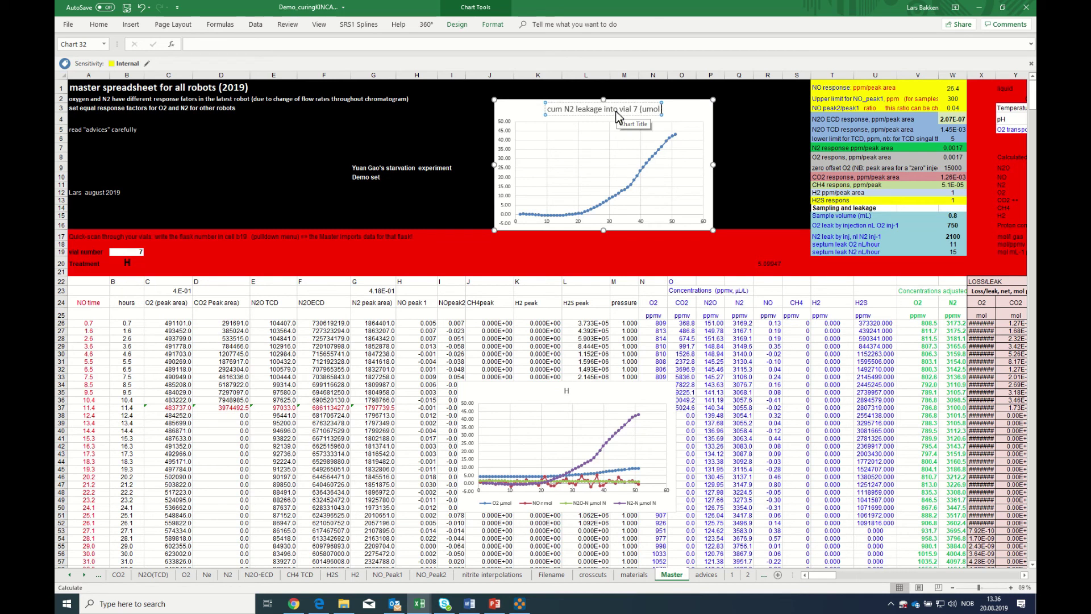
type(" N2-N)")
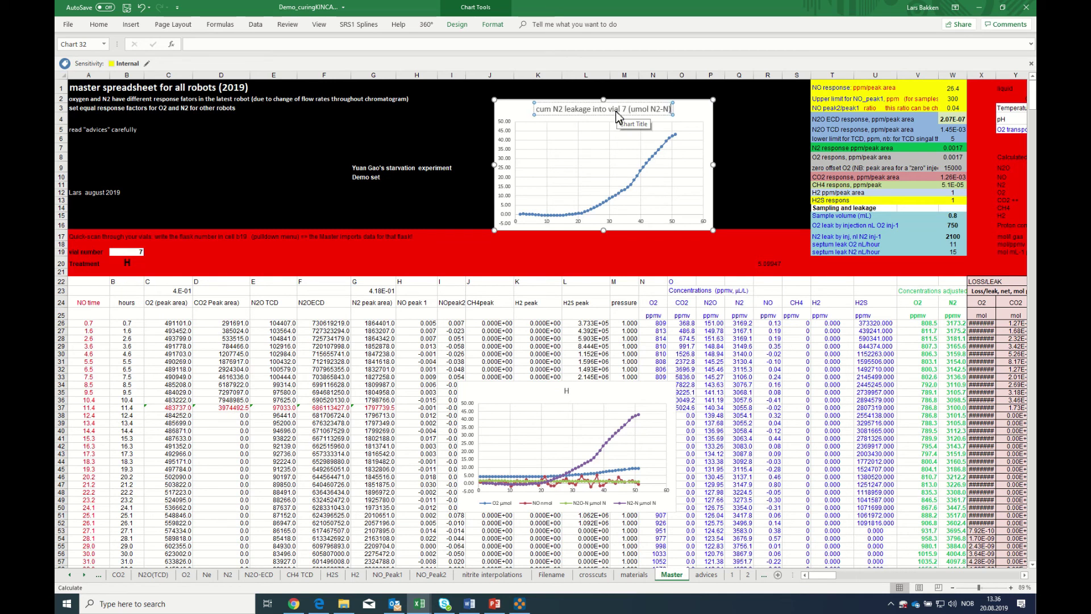
left_click(521, 121)
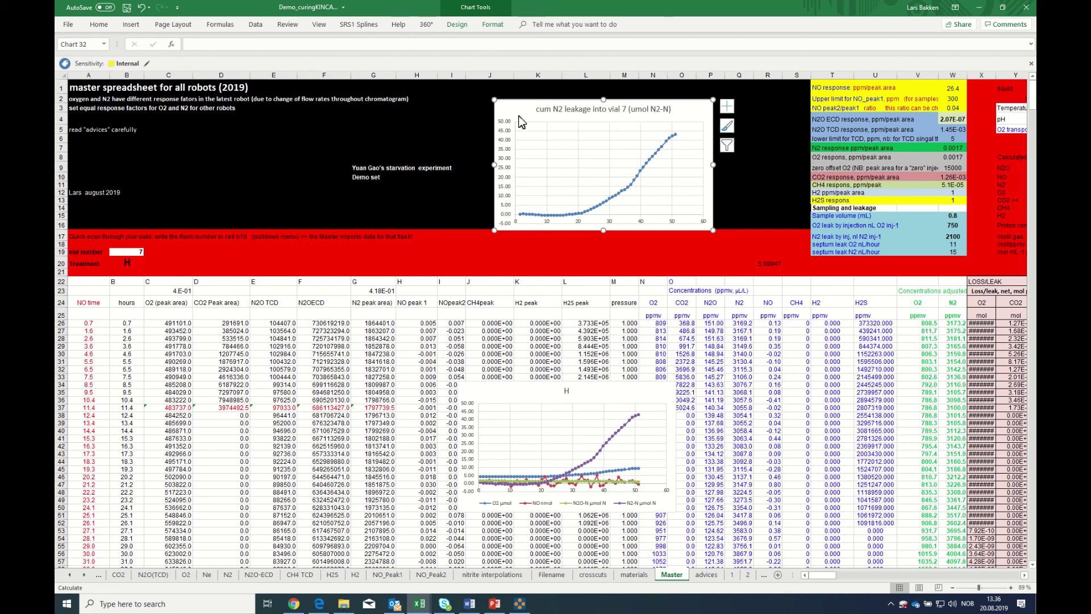
right_click(522, 118)
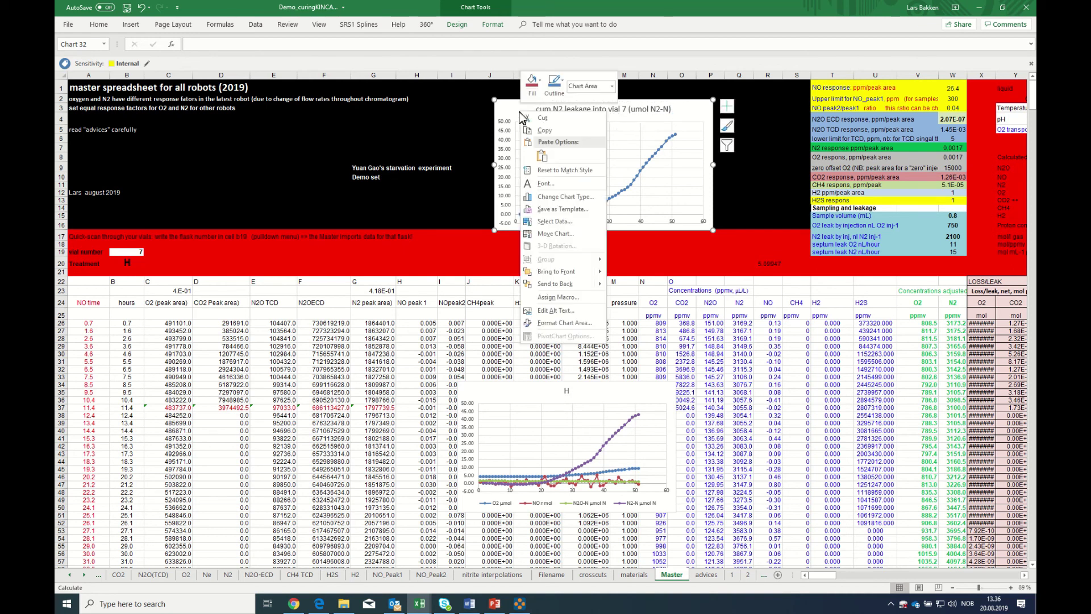
left_click(541, 131)
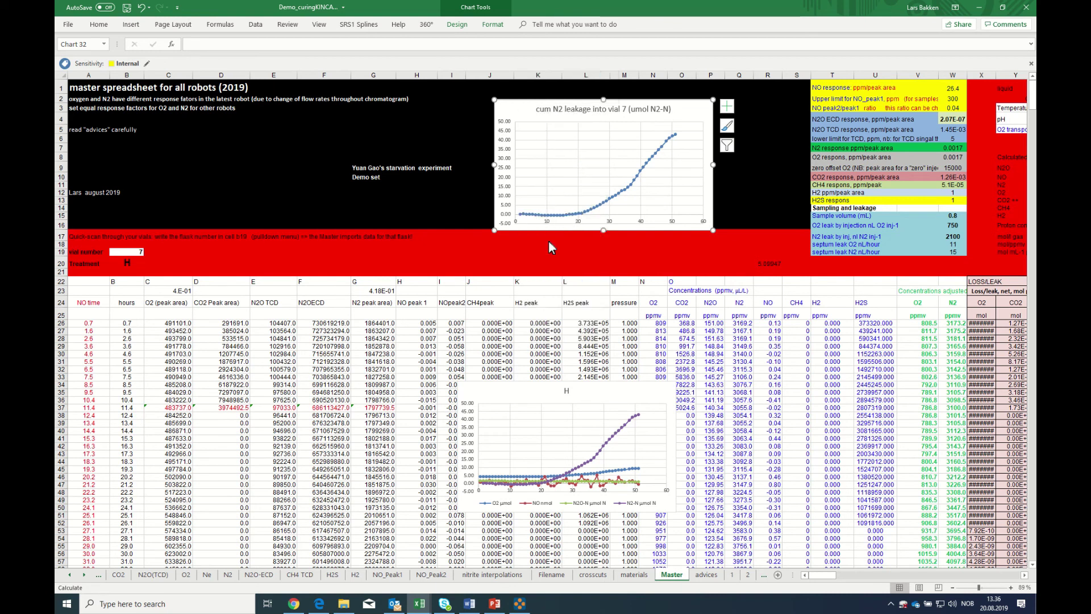
Paste the vial 7 chart at cell K18 as a static picture
left_click(534, 244)
right_click(537, 246)
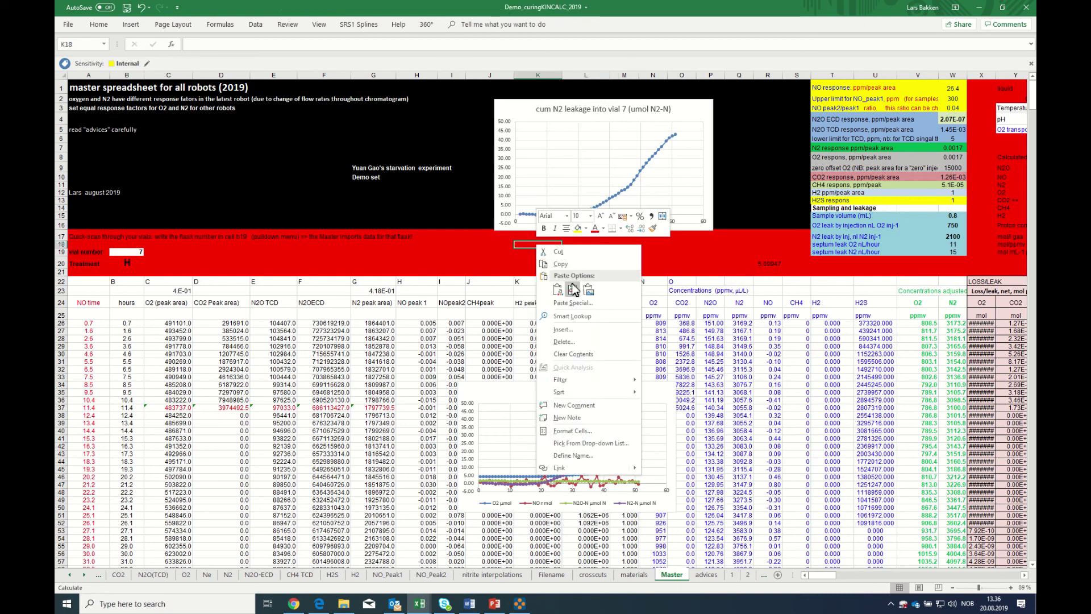
left_click(589, 290)
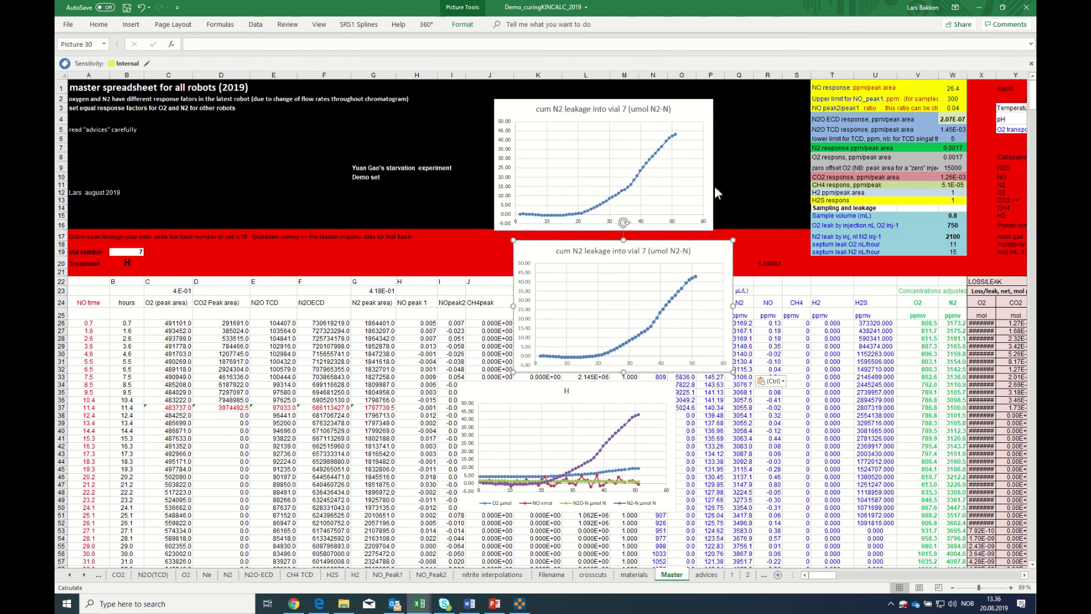
Set the vial number in B19 to 1 so the live chart recalculates
left_click(697, 114)
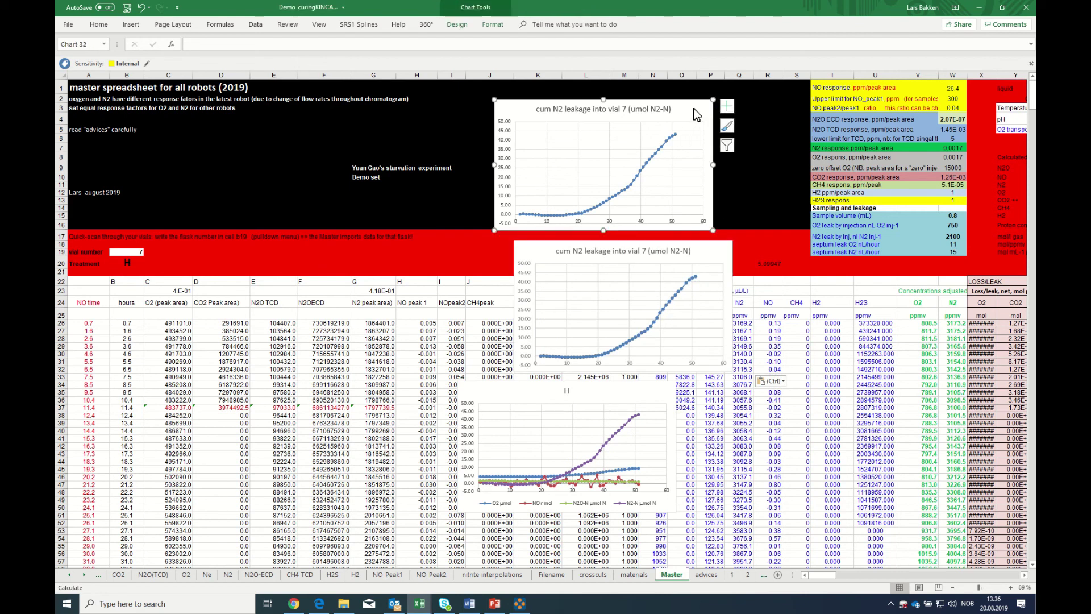
left_click(125, 252)
type("1")
key("Return")
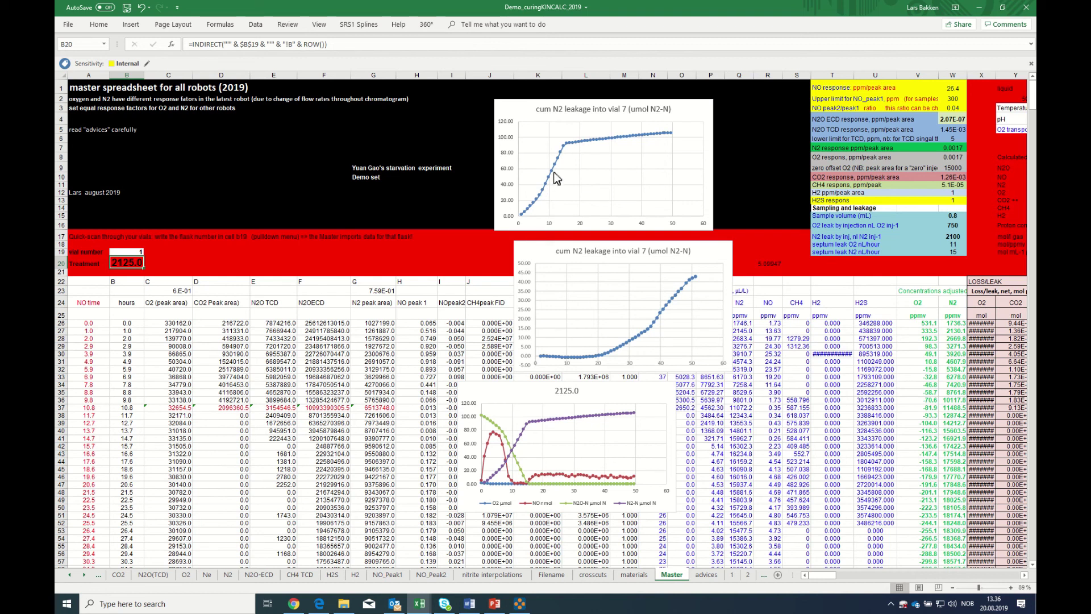
mouse_move(567, 147)
mouse_move(671, 135)
Replace the live chart's title text with 'vial 1' and nudge the vial 7 picture up-left beneath it
left_click(548, 116)
left_click_drag(536, 112, 669, 112)
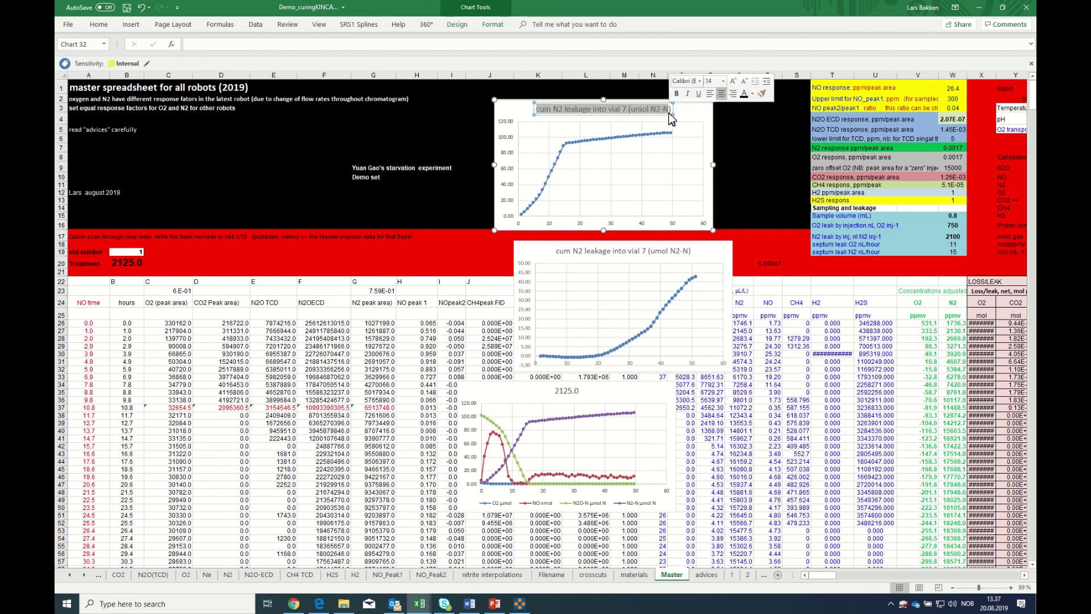
type("vial")
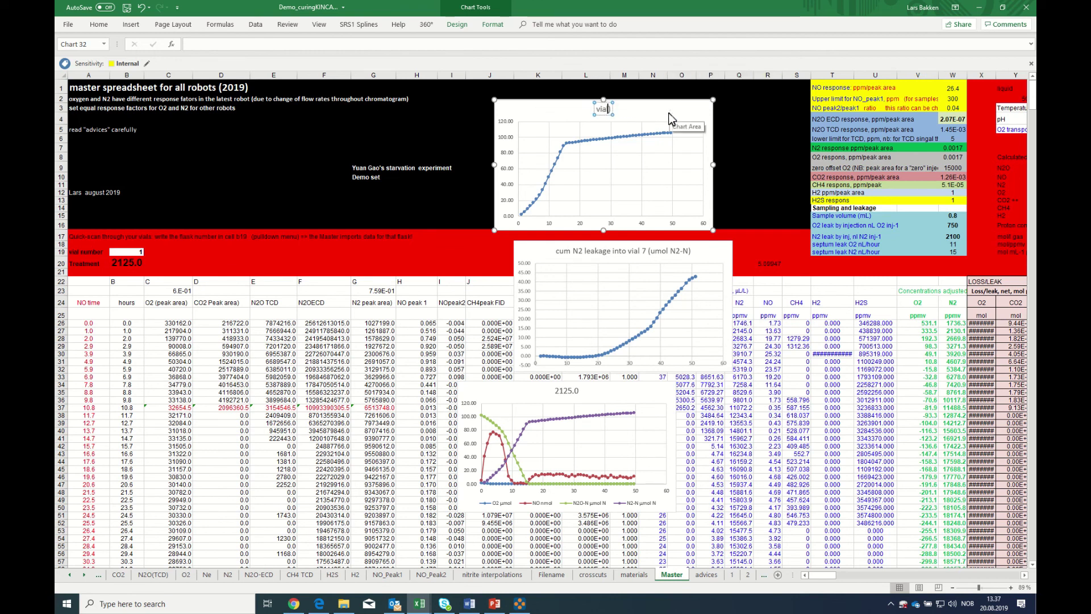
type(" 1")
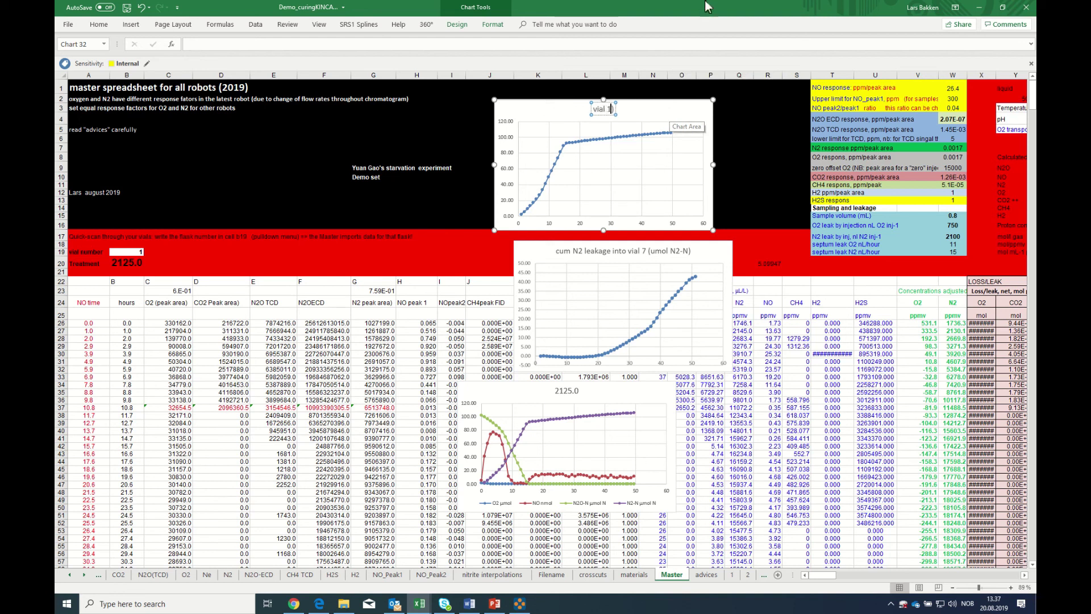
left_click(548, 262)
left_click_drag(549, 262, 520, 250)
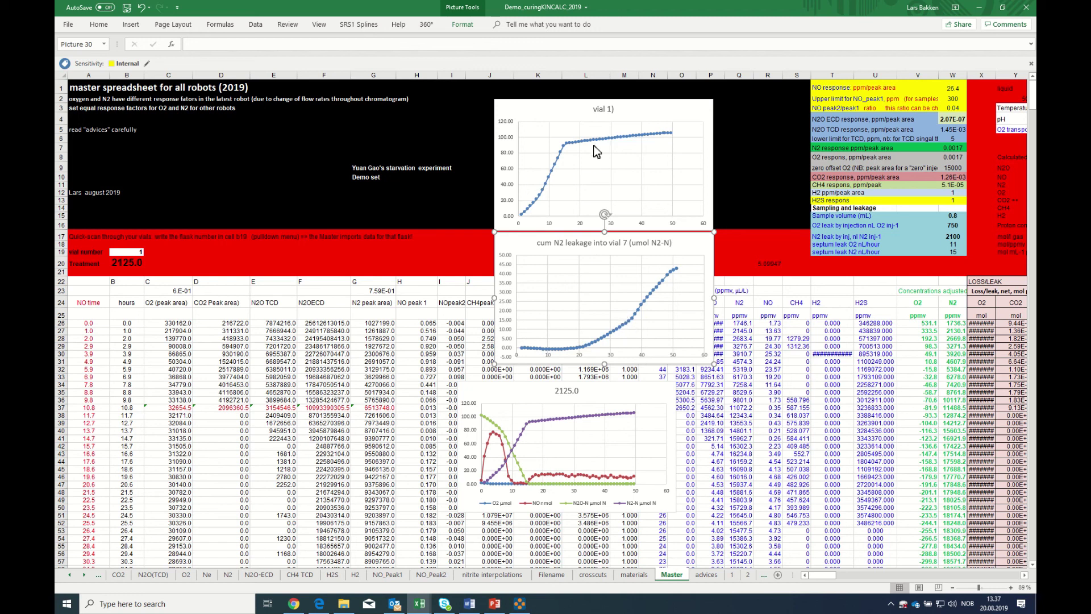
mouse_move(589, 145)
left_click(346, 264)
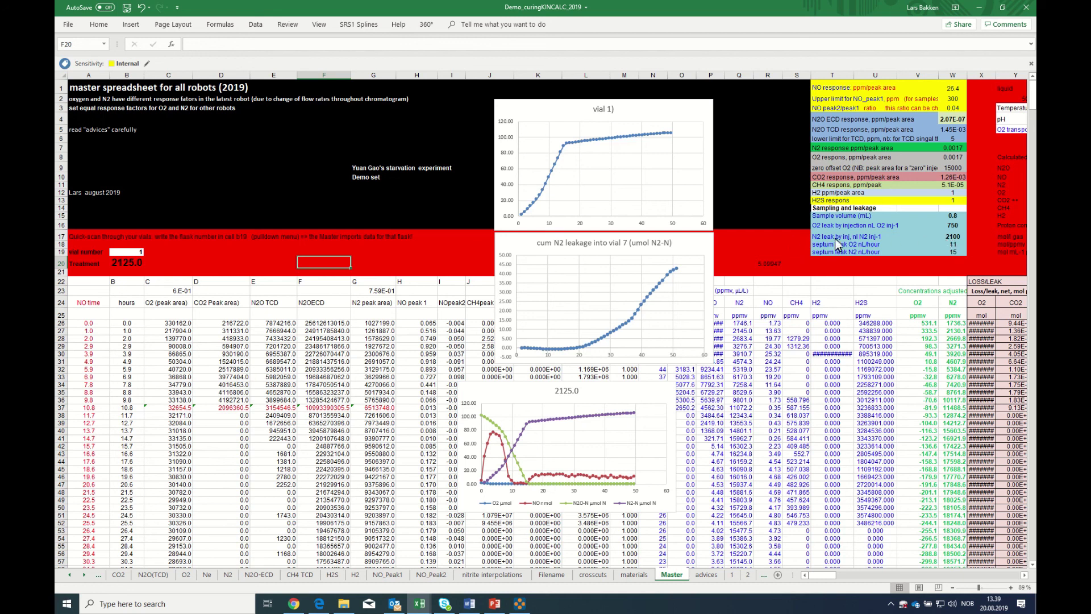
left_click(833, 238)
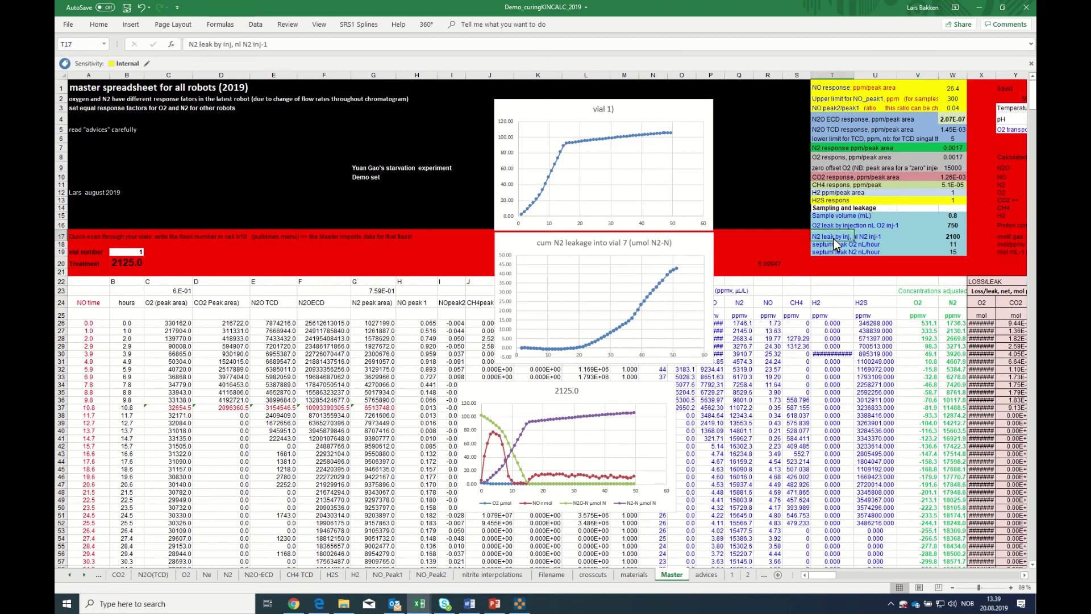